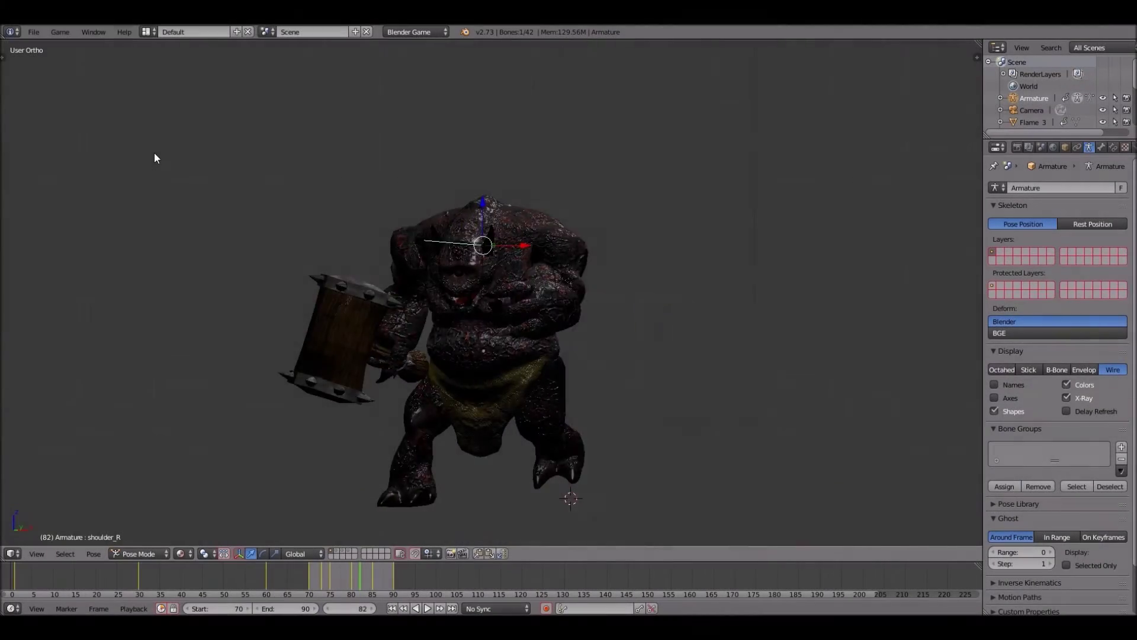
Set the animation's current frame to 60
key("KP_6")
key("KP_6")
key("KP_6")
key("KP_6")
key("KP_6")
key("KP_6")
key("KP_6")
key("KP_6")
key("KP_6")
key("KP_6")
key("KP_6")
key("KP_6")
key("KP_6")
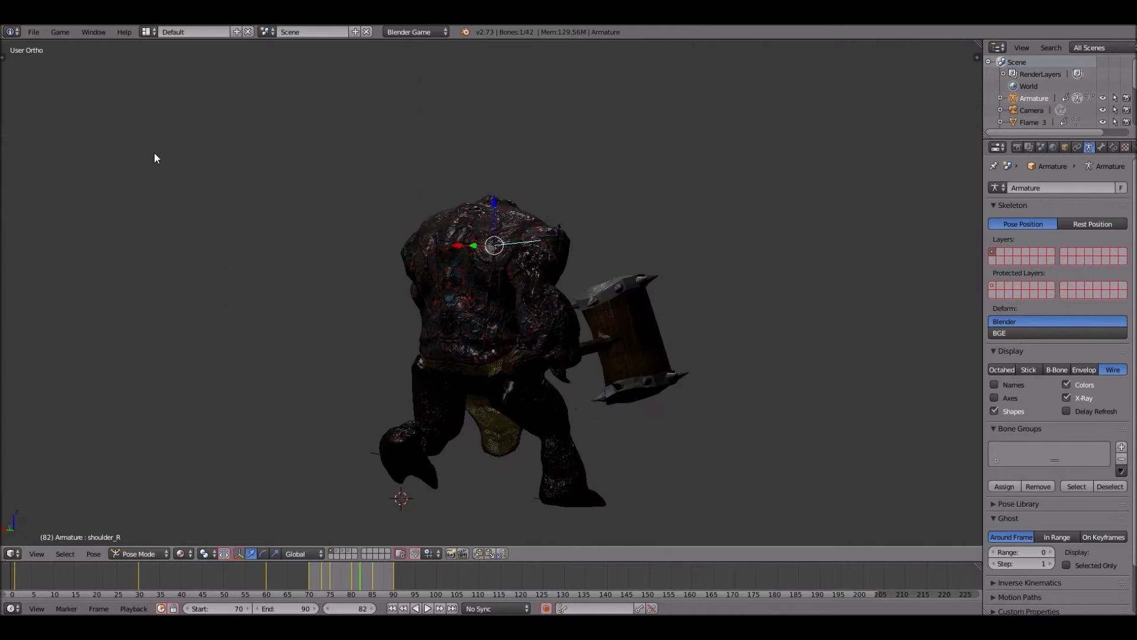
key("KP_6")
key("KP_6")
key("KP_6")
key("KP_6")
key("KP_6")
key("KP_6")
key("KP_6")
key("KP_6")
key("KP_6")
key("KP_6")
key("KP_6")
key("KP_6")
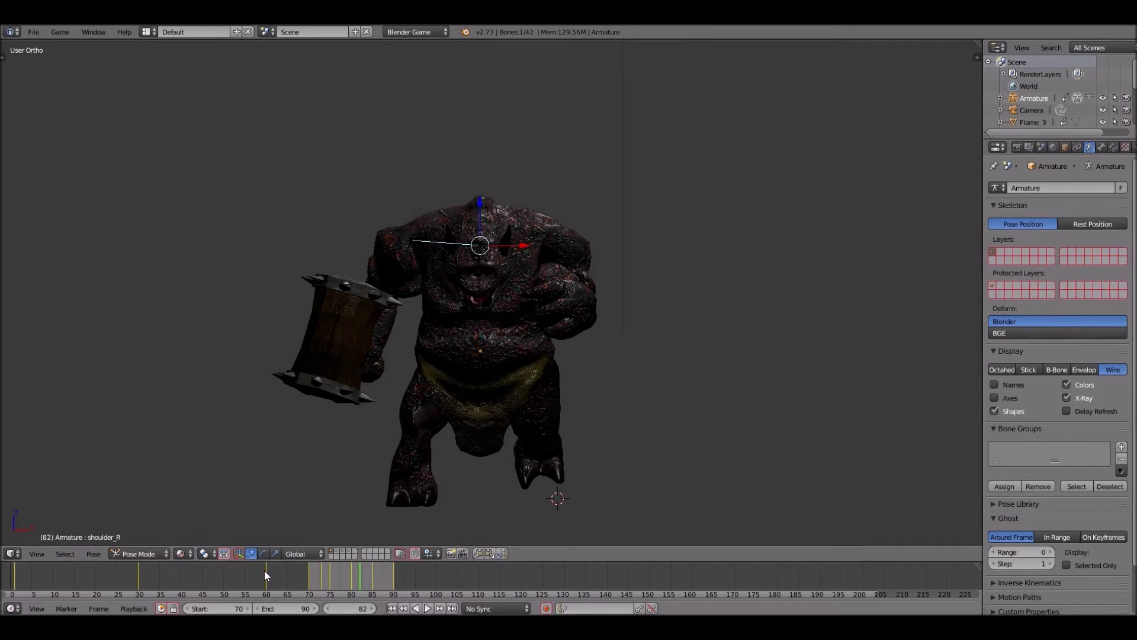
key("ctrl+z")
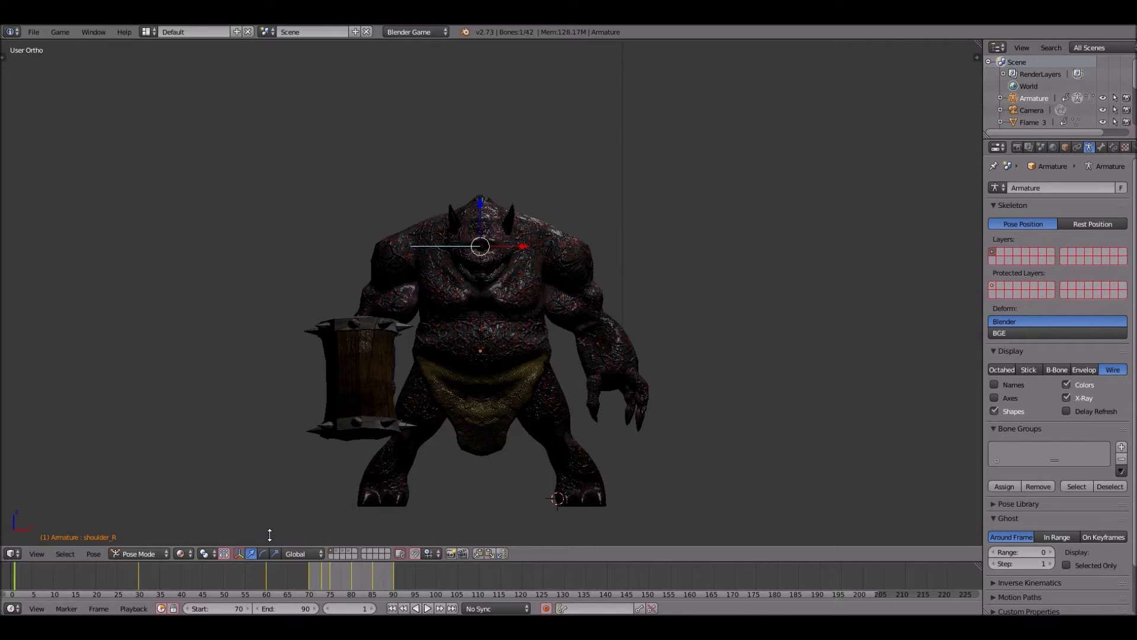
left_click(266, 575)
Switch to the Game Logic screen layout and widen the 3D view
left_click(146, 31)
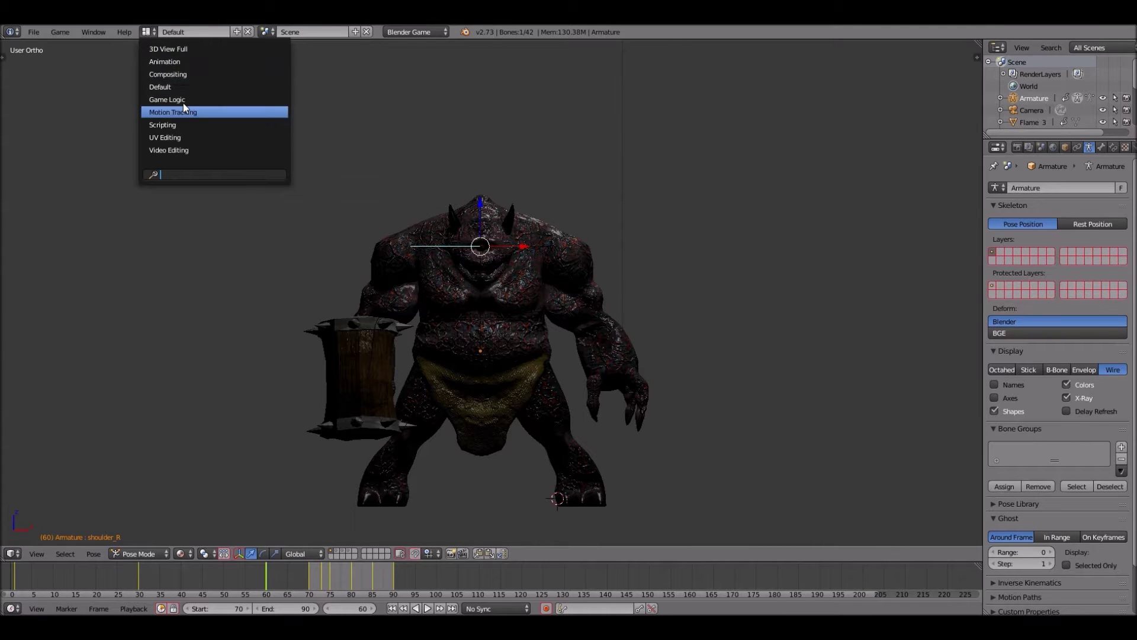
left_click(178, 100)
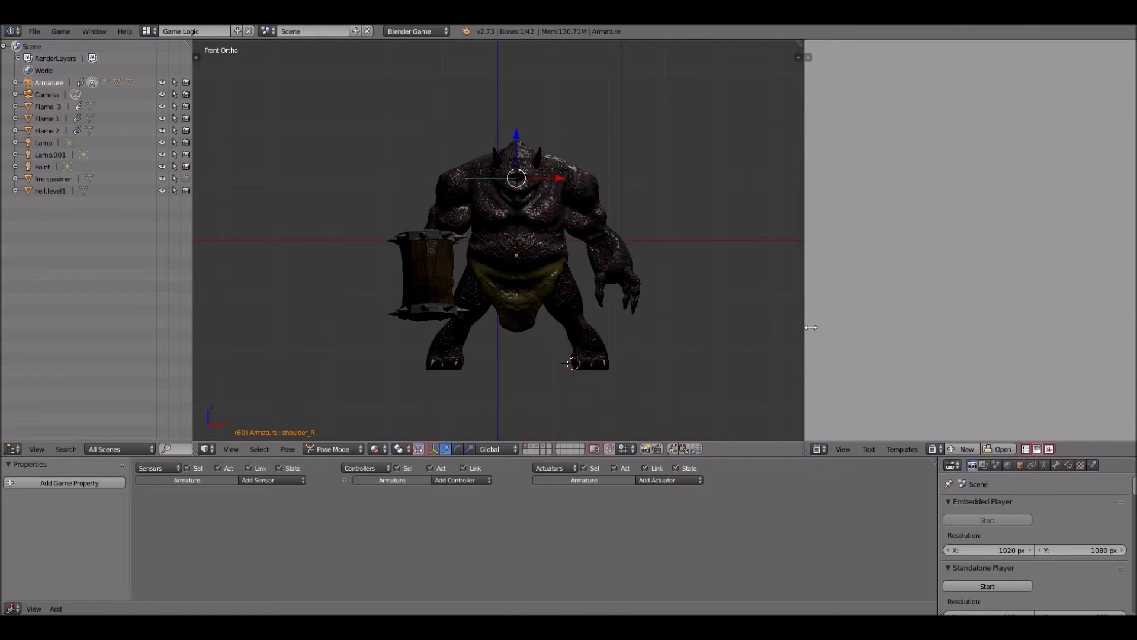
left_click_drag(811, 327, 938, 318)
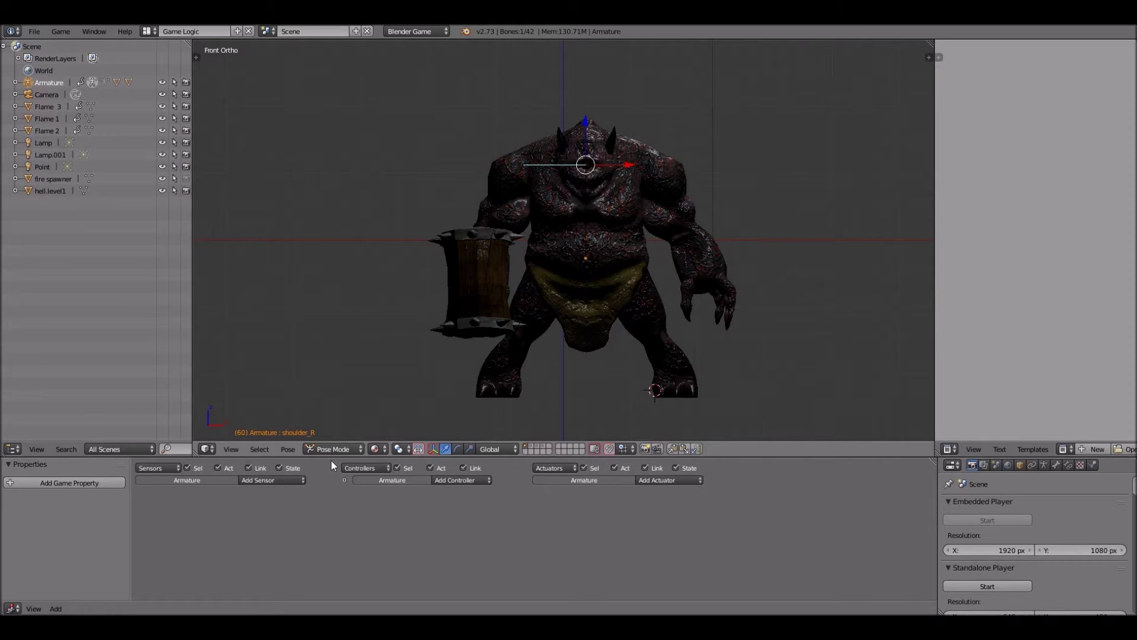
Place the 3D cursor between the monster's feet and add a mesh cube there
scroll(331, 461, "down", 1)
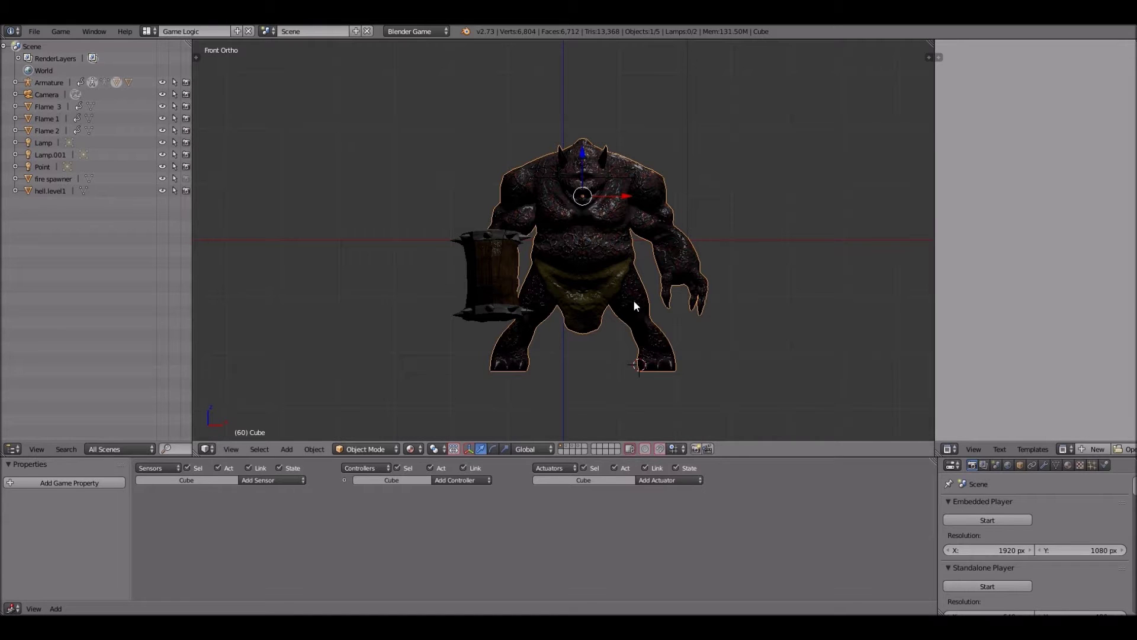
key("ctrl+shift+z")
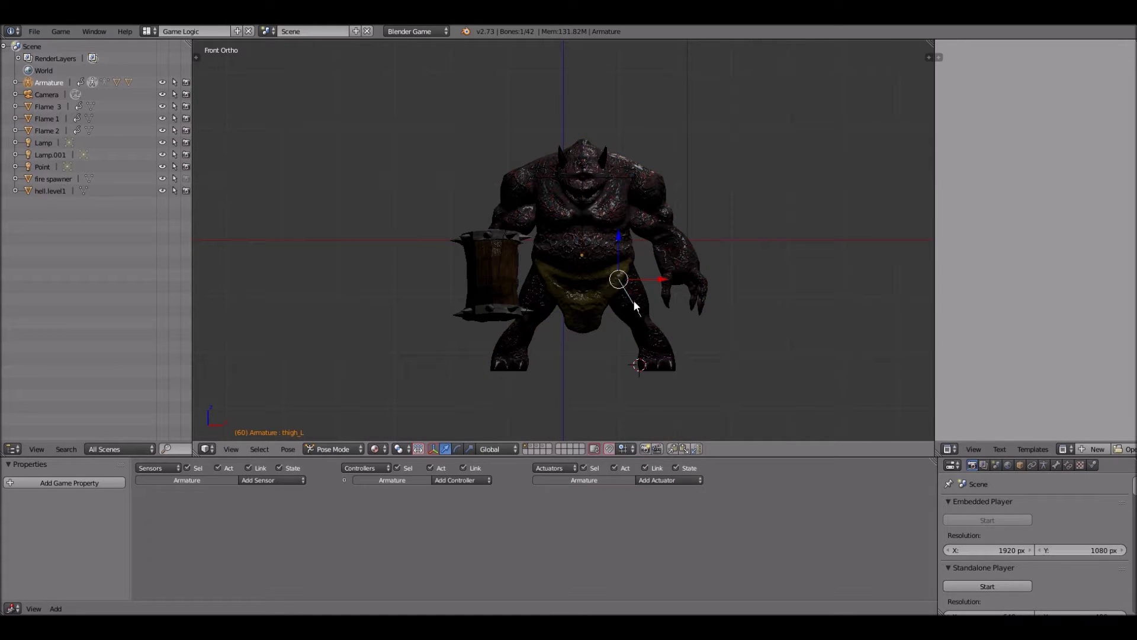
scroll(634, 300, "down", 2)
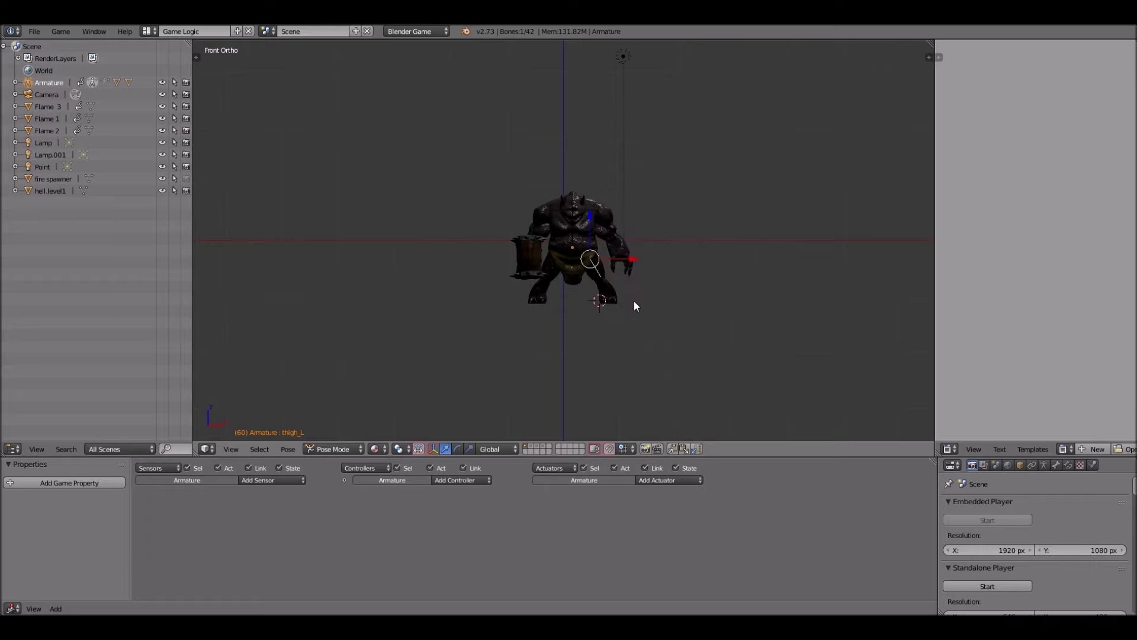
left_click(578, 325)
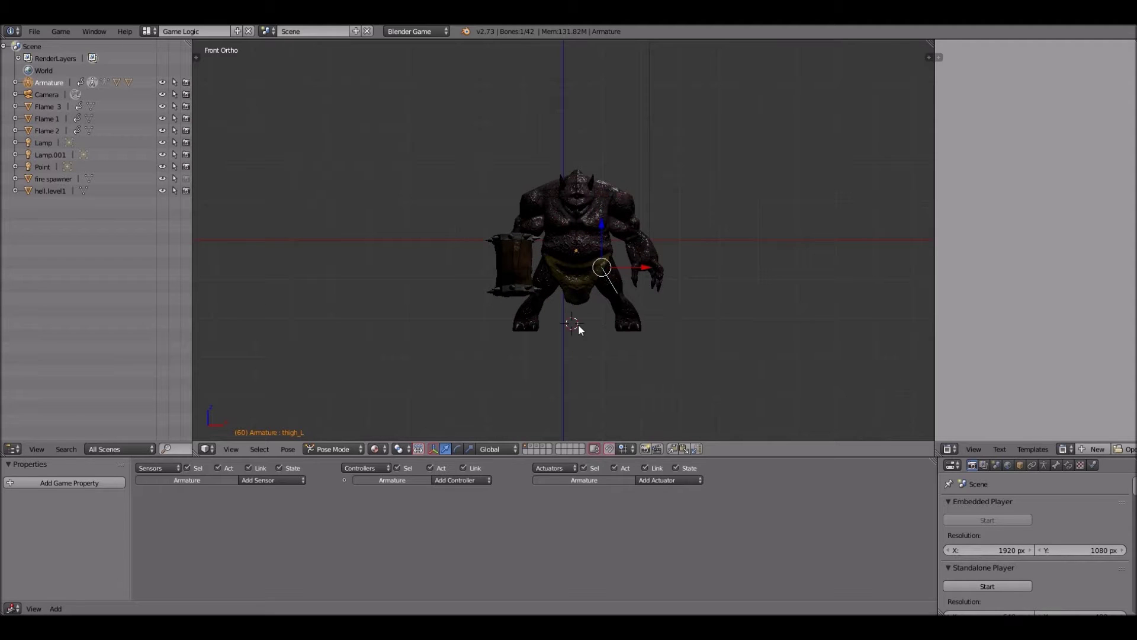
key("KP_3")
key("KP_1")
key("shift+a")
mouse_move(578, 325)
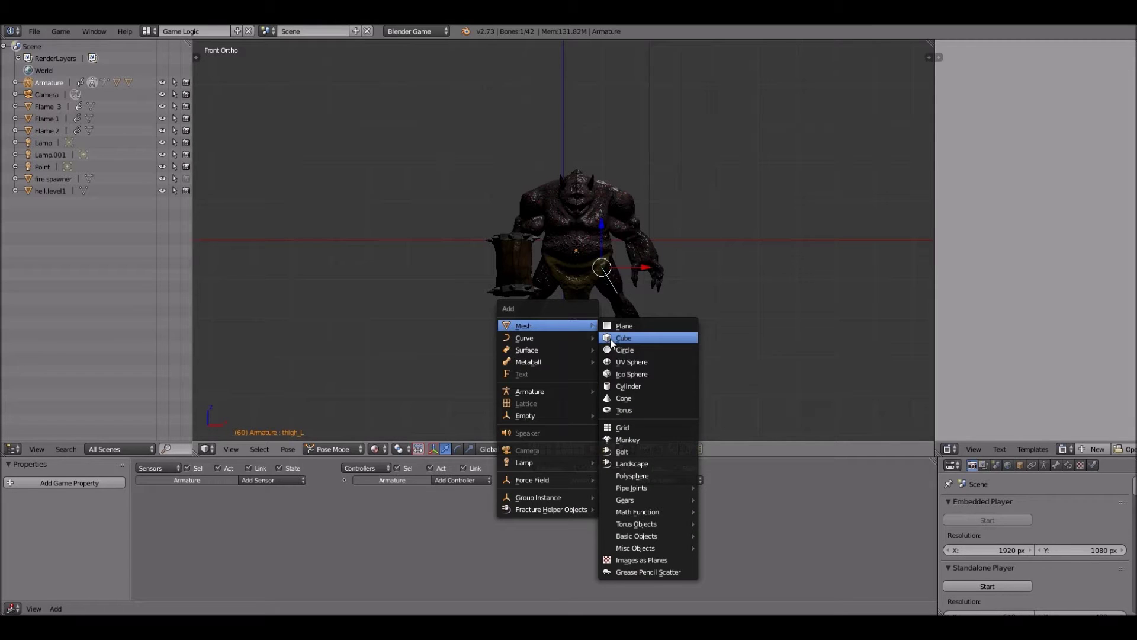
left_click(611, 340)
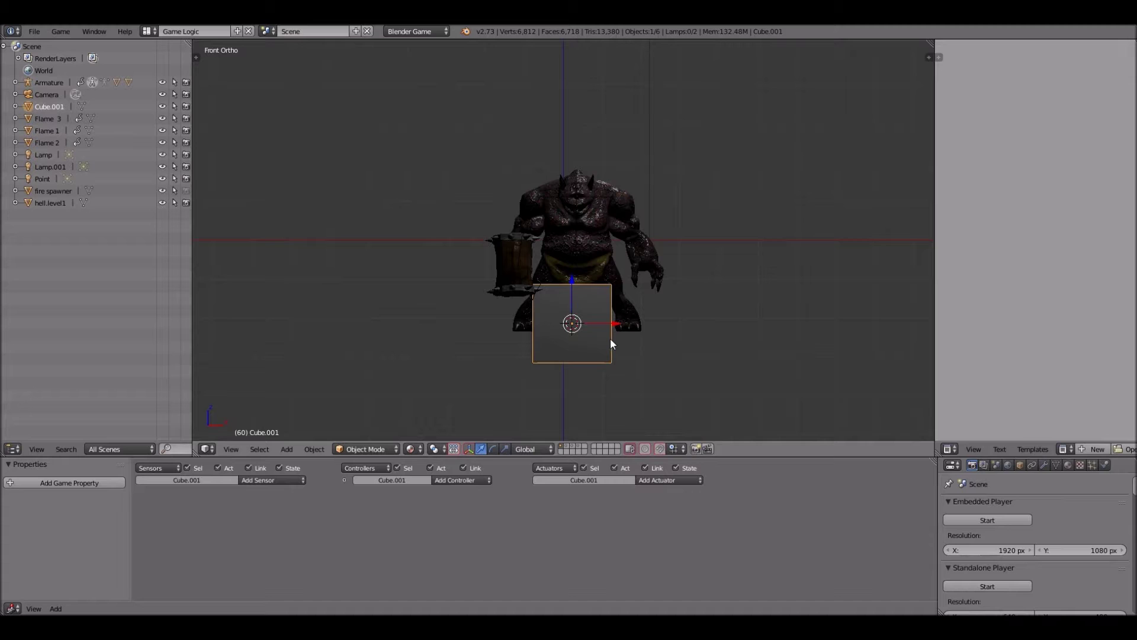
Move the cube up about 0.80 along Z and about 0.17 along X to centre it on the monster's legs
key("ctrl+KP_1")
key("KP_1")
key("g")
key("z")
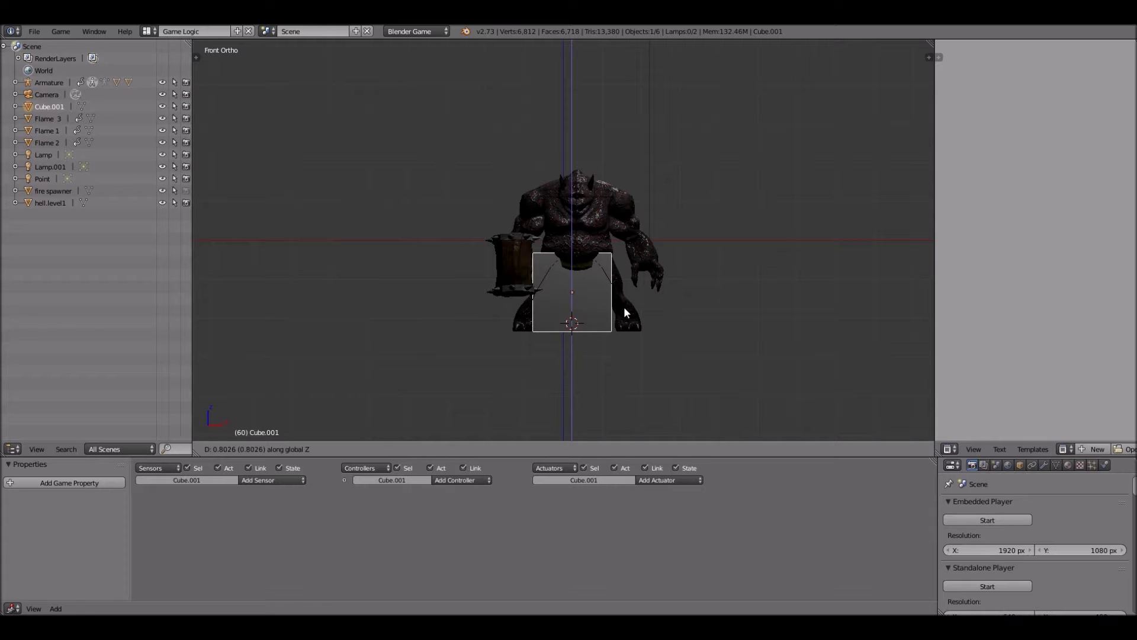
key("x")
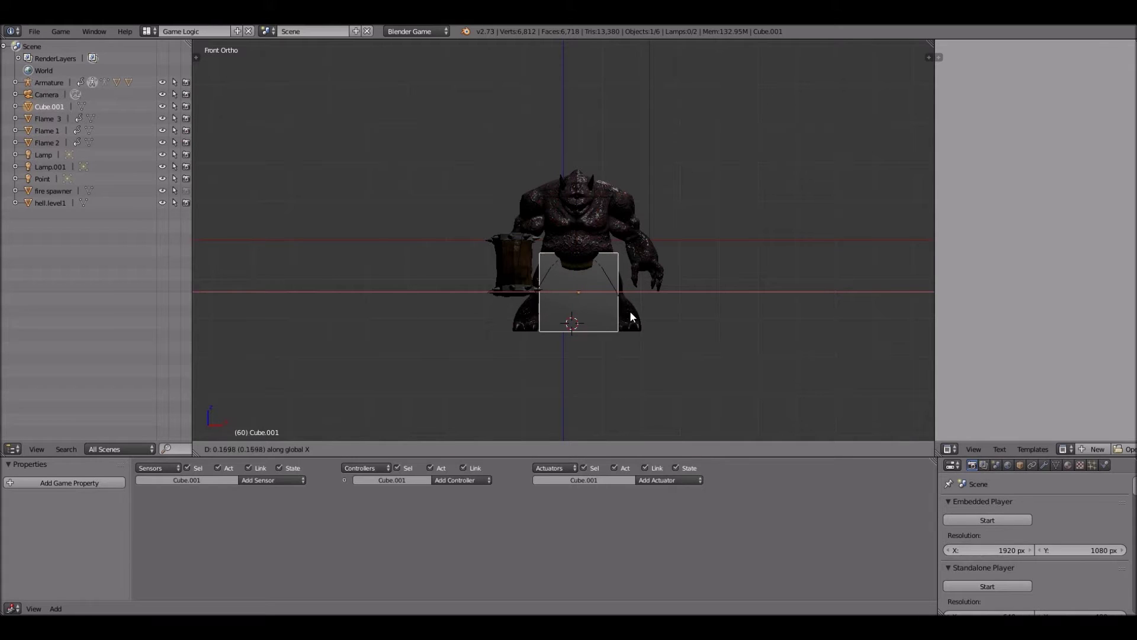
left_click(629, 311)
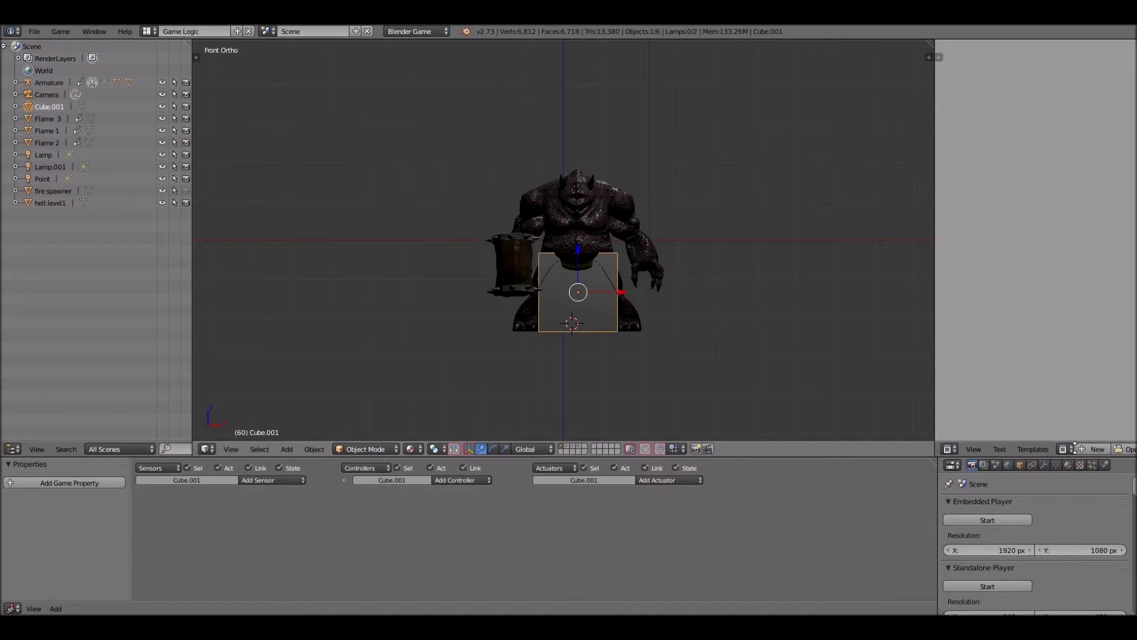
Set the cube's maximum draw type to Wire
left_click(1019, 465)
scroll(1024, 506, "down", 10)
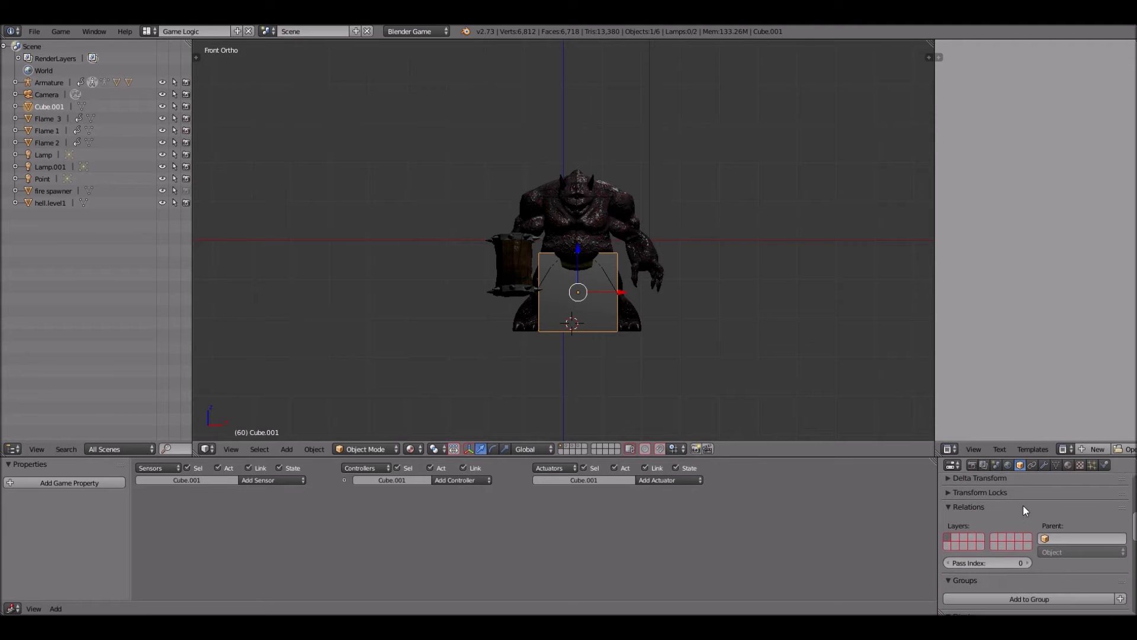
left_click(972, 606)
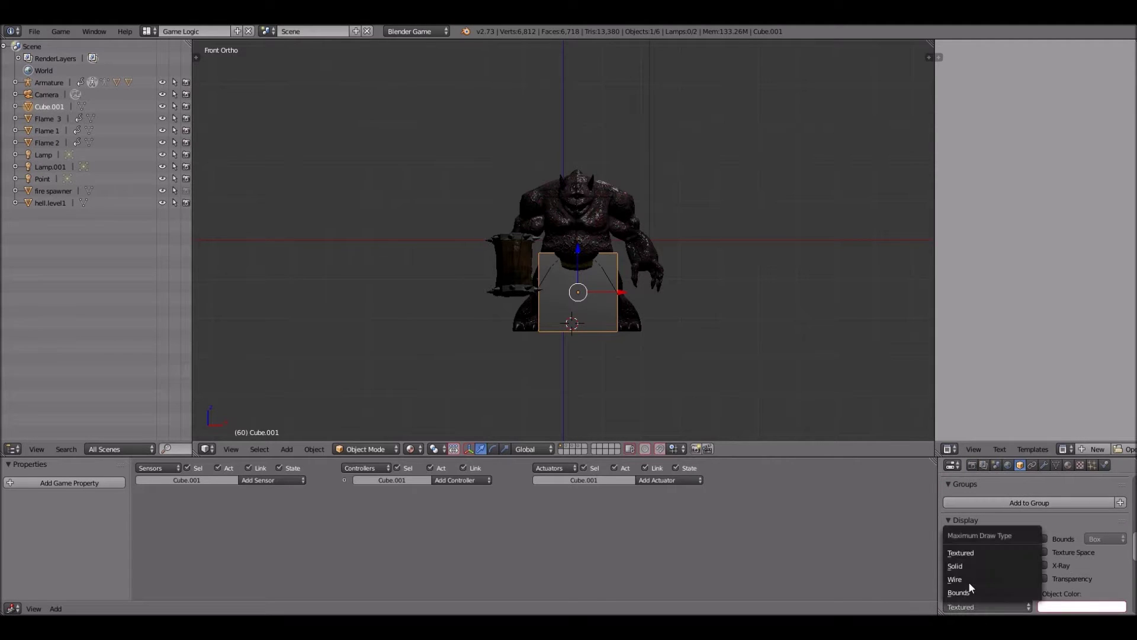
left_click(972, 579)
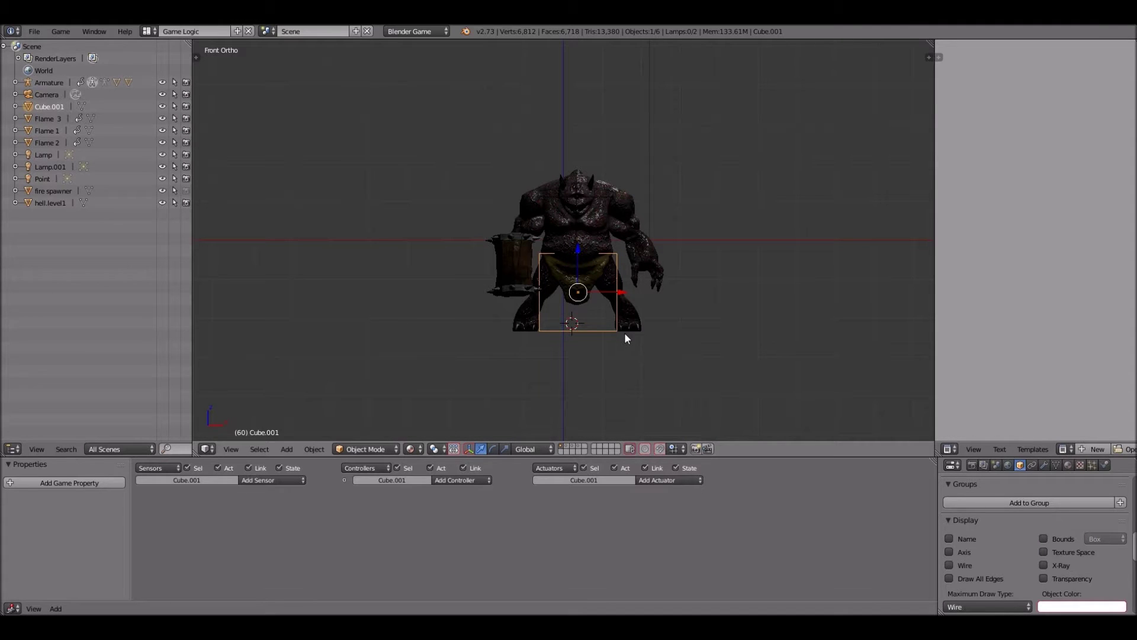
Scale the cube up to about 1.91 and raise it about 0.80 along Z to enclose the monster's body
key("s")
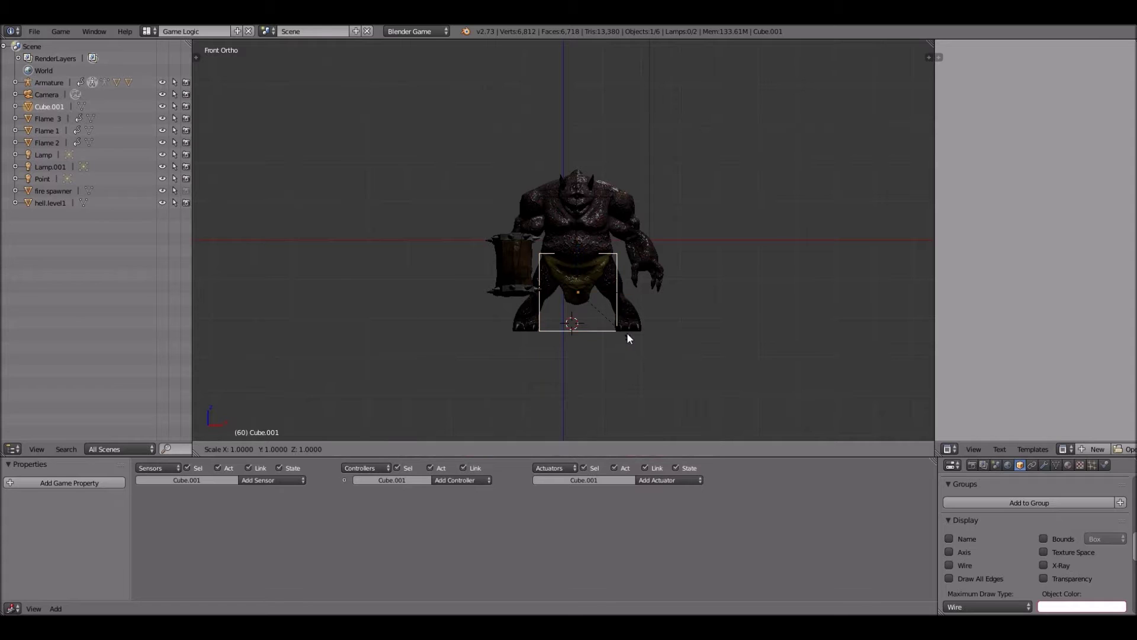
left_click(691, 320)
key("g")
key("z")
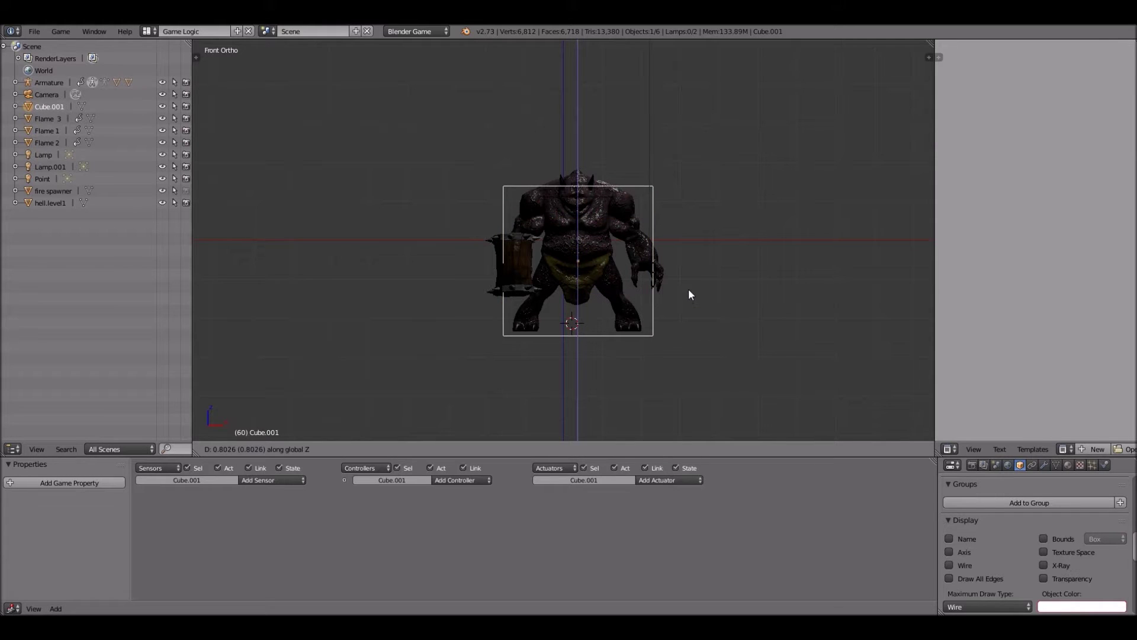
left_click(688, 289)
Move the cube about -0.43 along Y in the right side view to centre it on the monster
key("KP_3")
key("g")
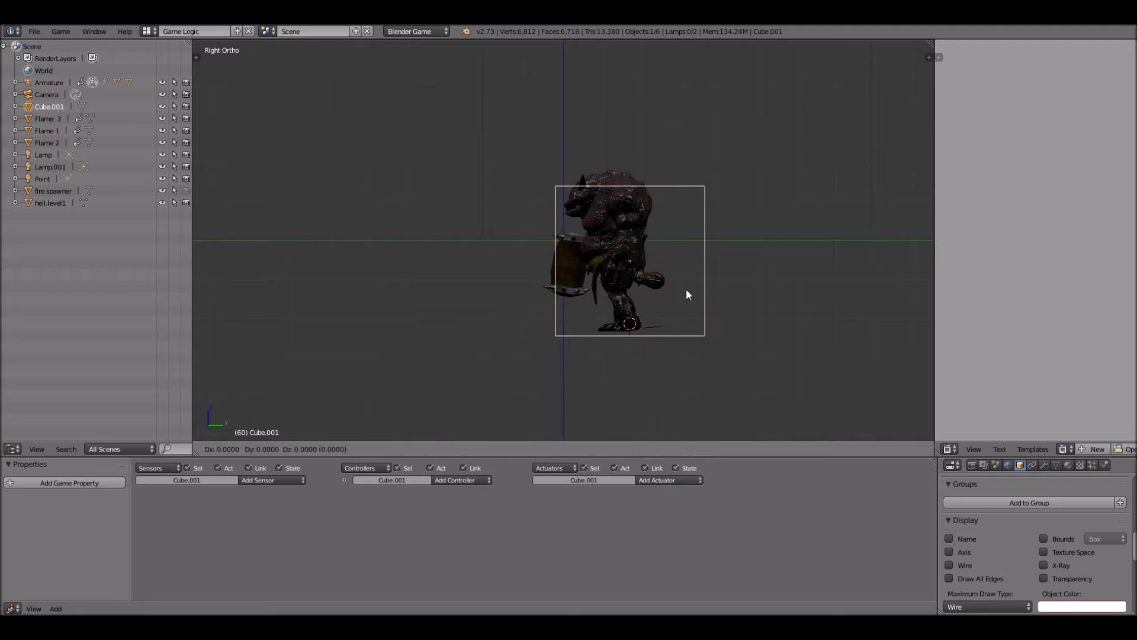
key("y")
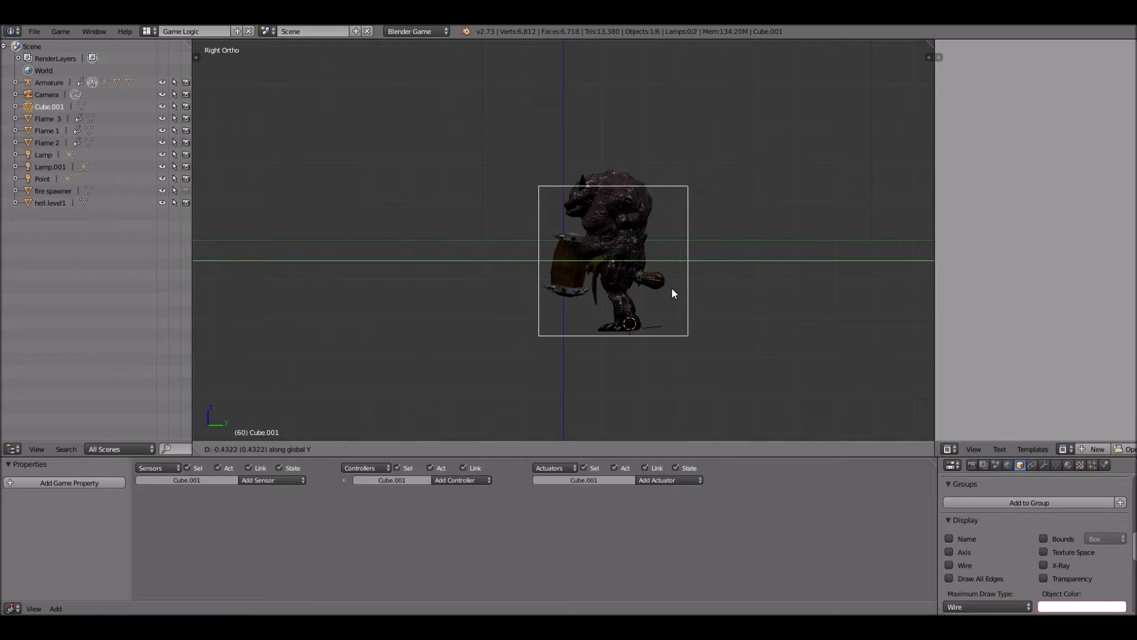
left_click(672, 288)
key("g")
key("z")
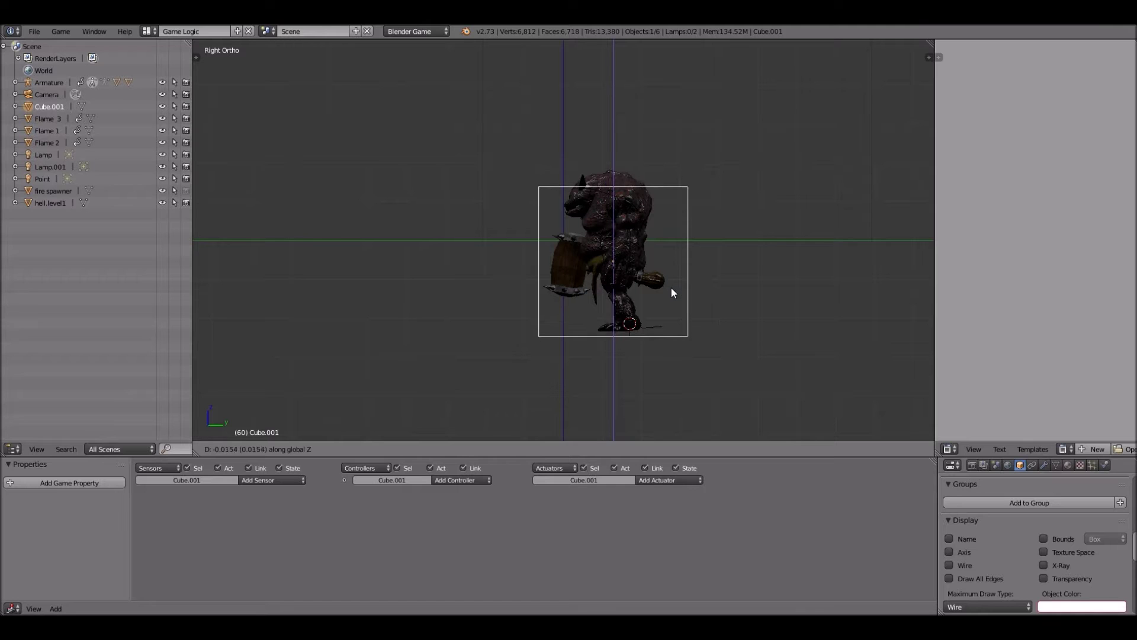
key("Escape")
Select the monster's armature and switch it from Pose Mode to Object Mode
key("KP_1")
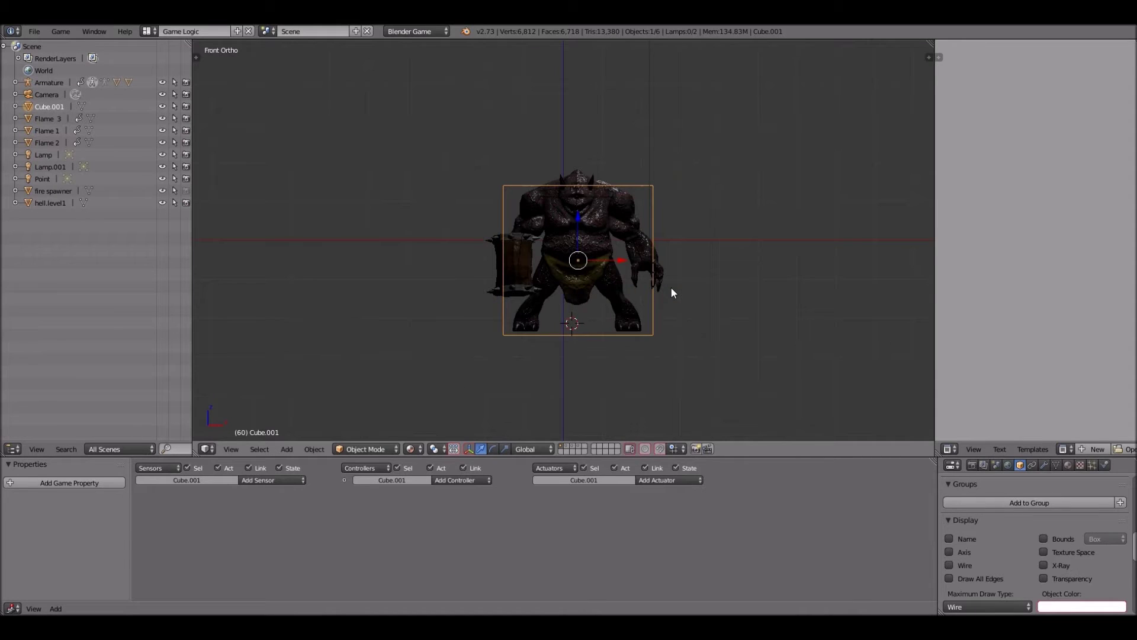
key("KP_7")
key("KP_1")
scroll(672, 288, "down", 3)
scroll(671, 289, "up", 5)
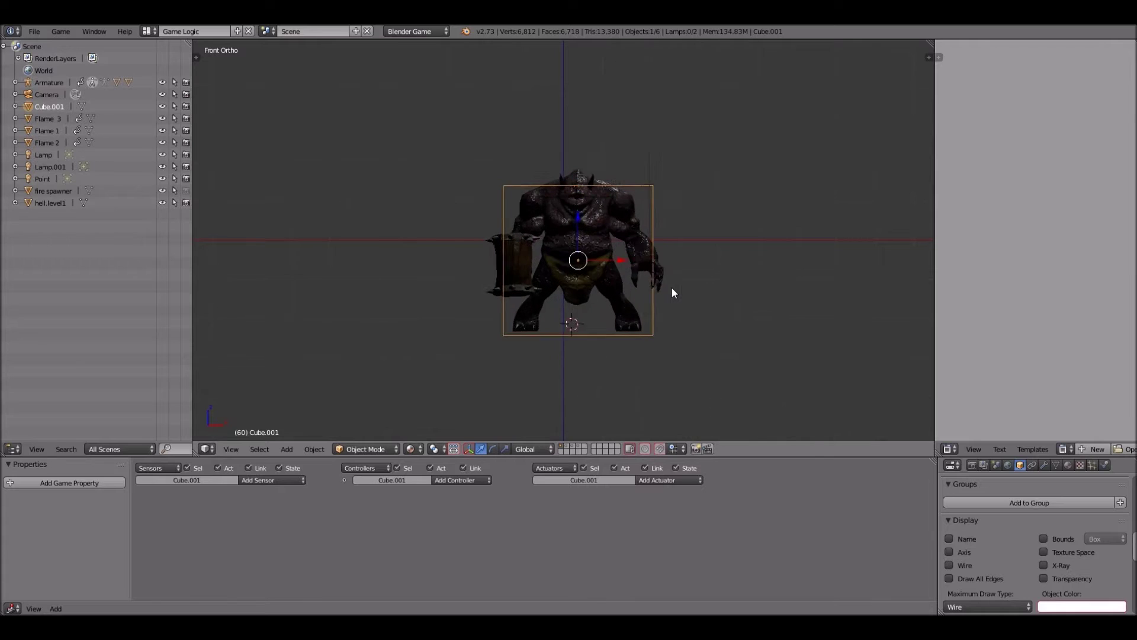
left_click(1105, 465)
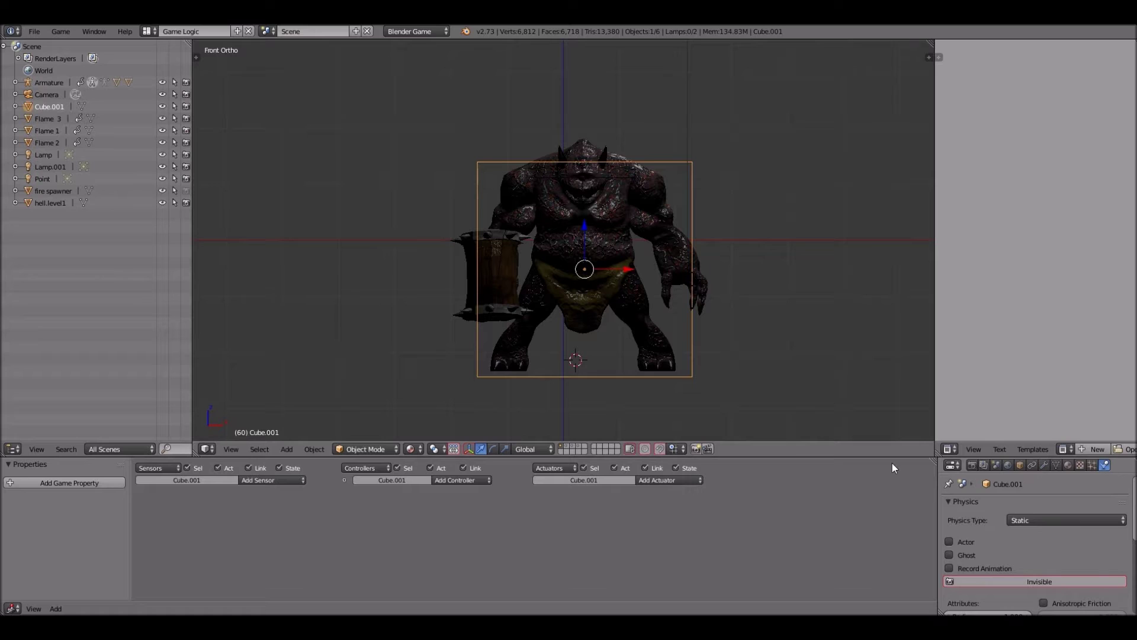
right_click(649, 335)
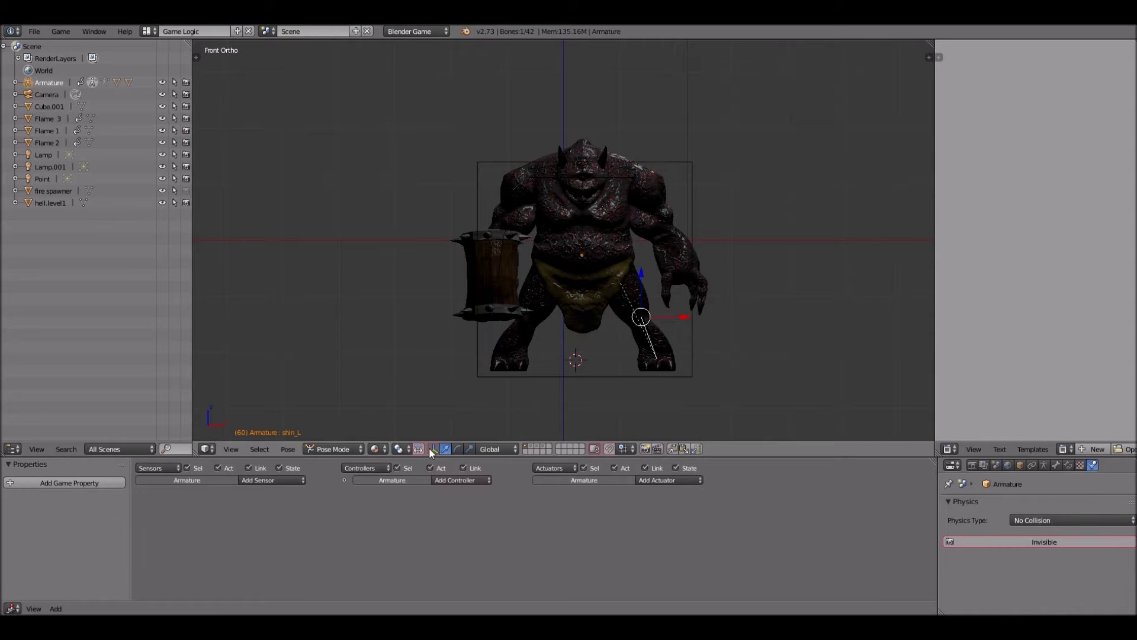
left_click(318, 452)
left_click(332, 434)
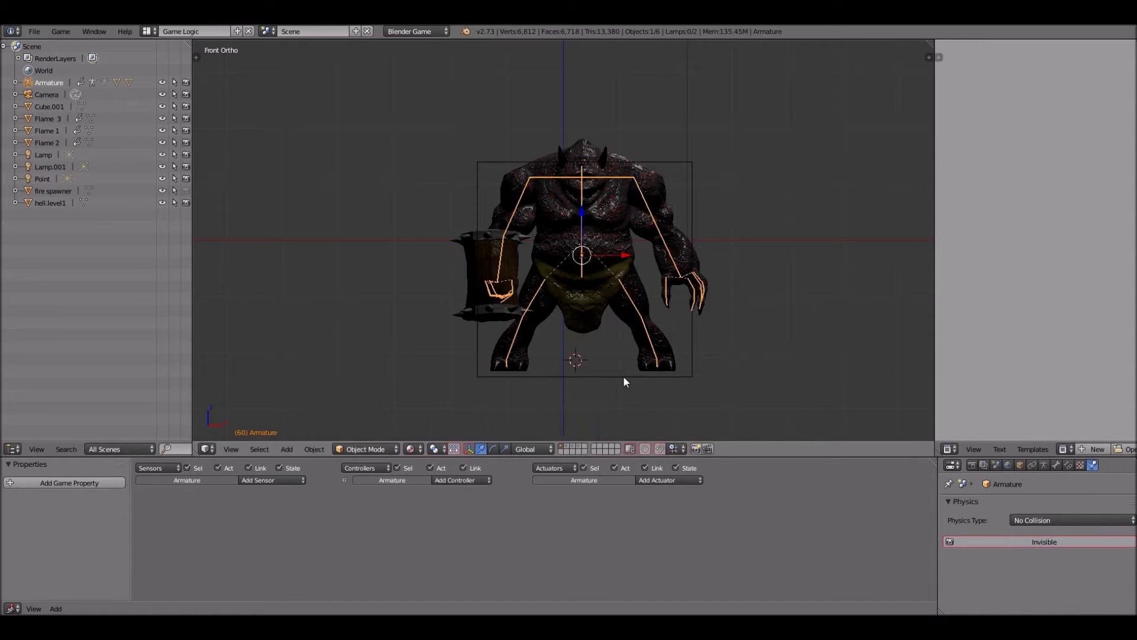
Rename the wireframe cube around the monster as "molten contrl."
right_click(624, 378)
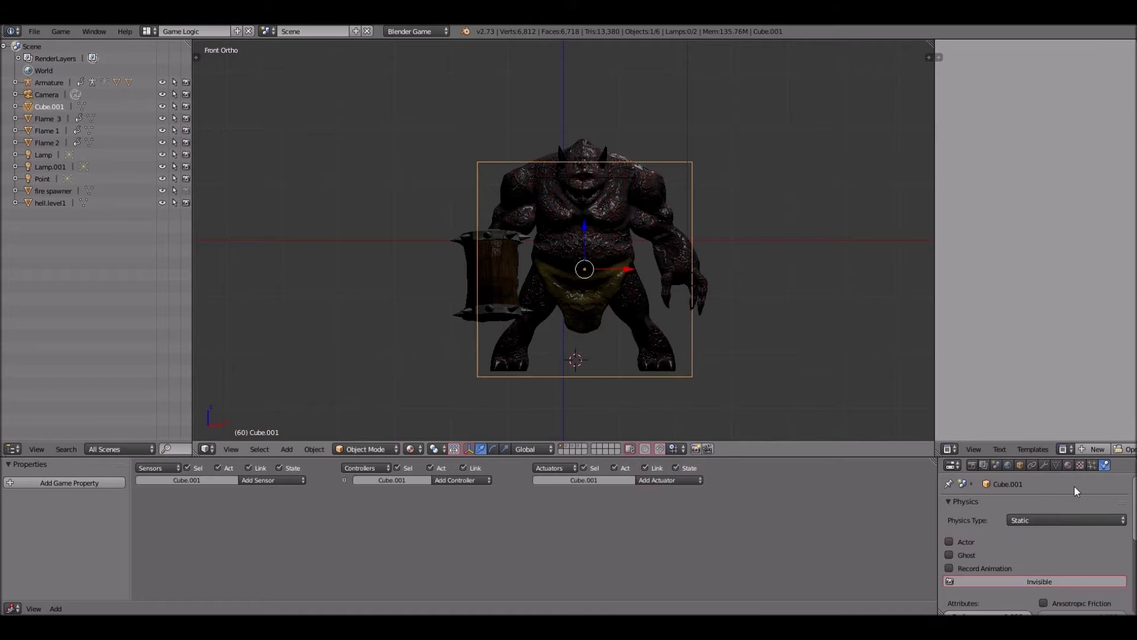
left_click(1020, 464)
left_click(1047, 507)
scroll(1047, 507, "up", 6)
left_click(1019, 505)
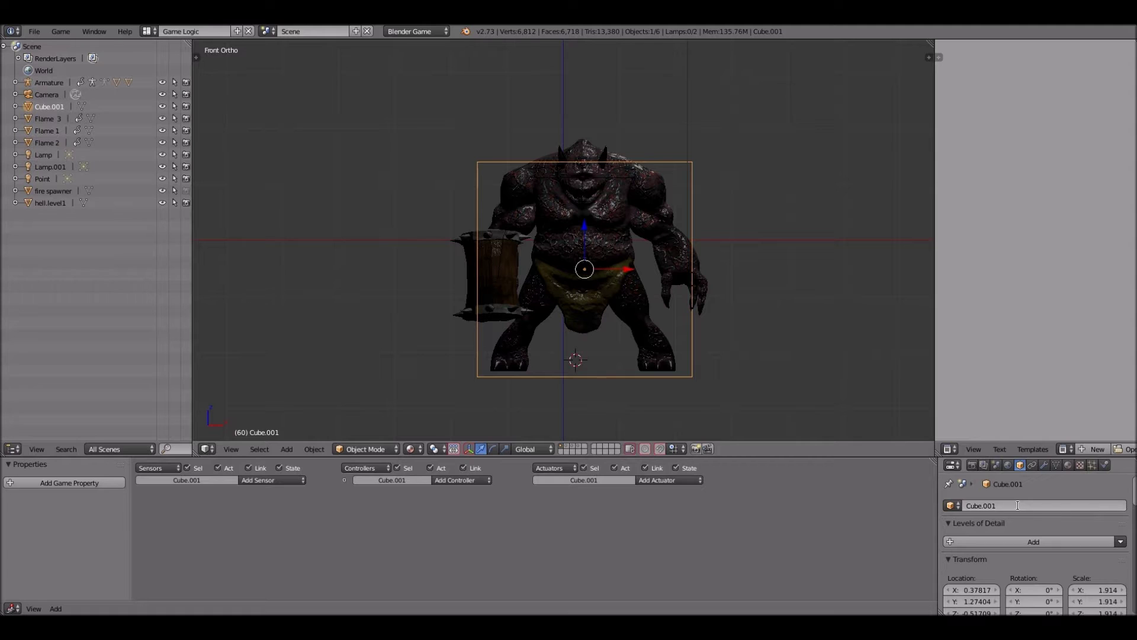
type("molten contrl.")
key("Return")
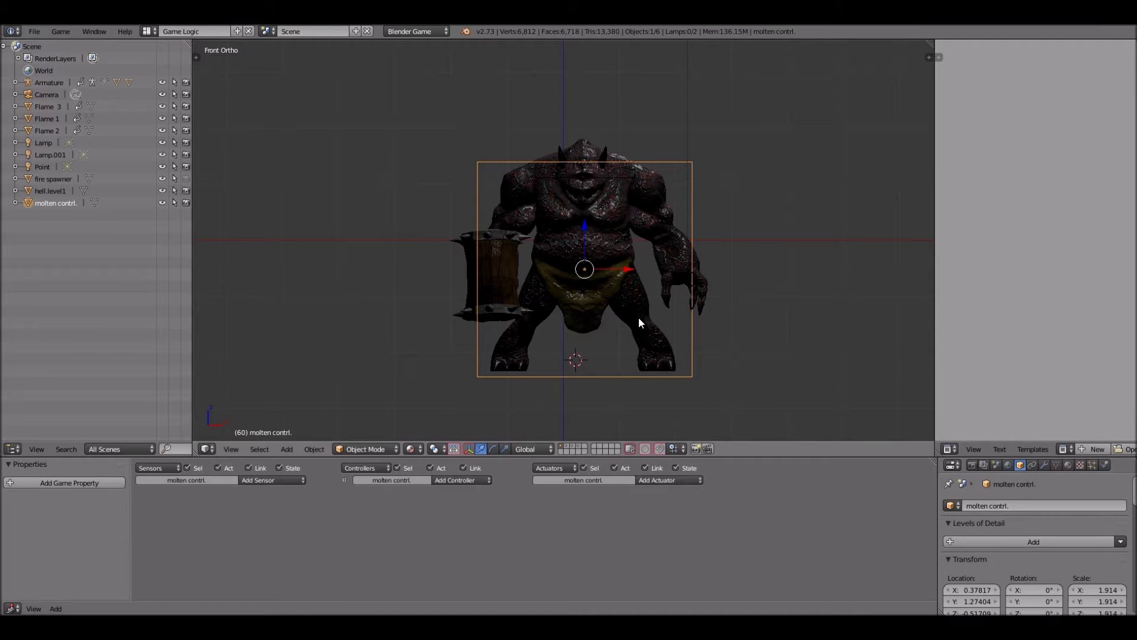
Select the monster's armature with the molten contrl cube as the active object and parent the armature to the cube using Object parenting
right_click(639, 319, "shift")
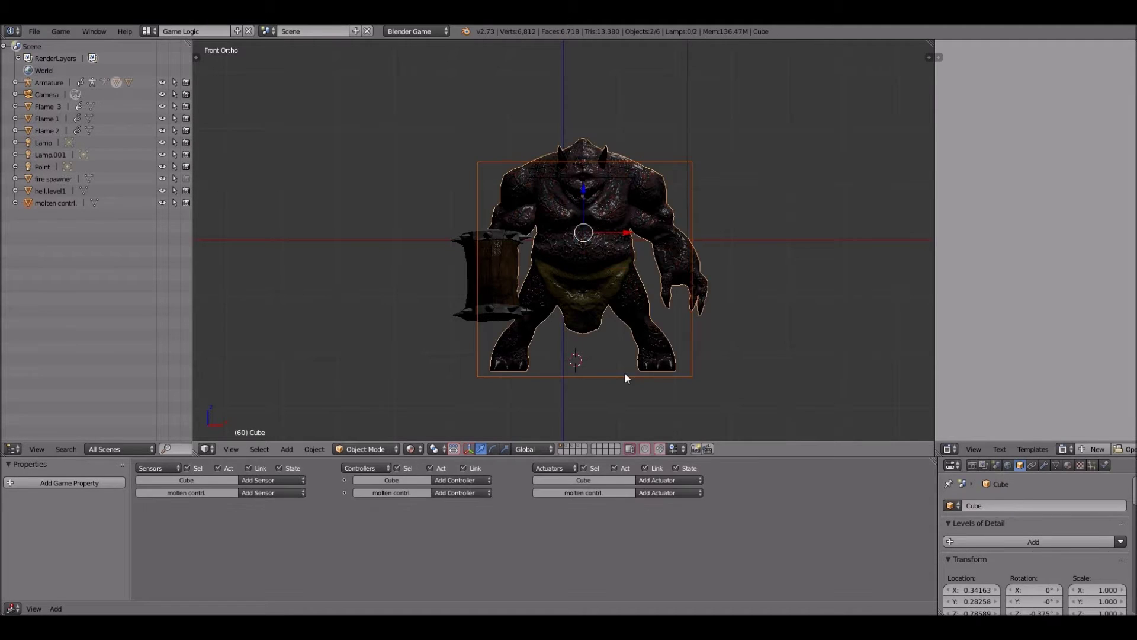
left_click(638, 318)
right_click(636, 298)
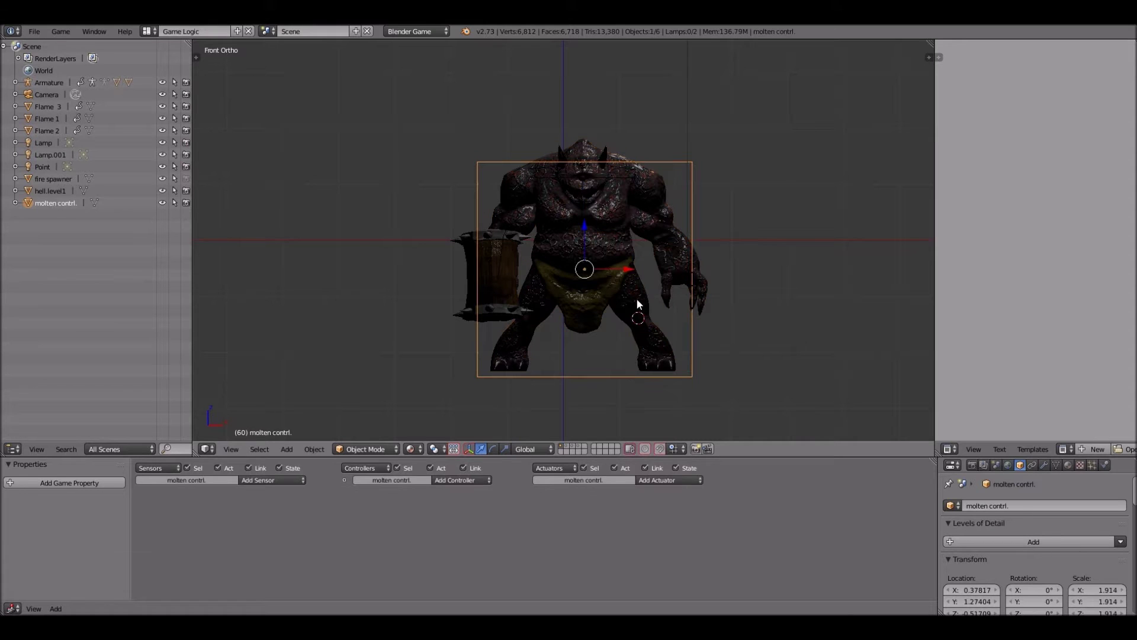
right_click(637, 300, "shift")
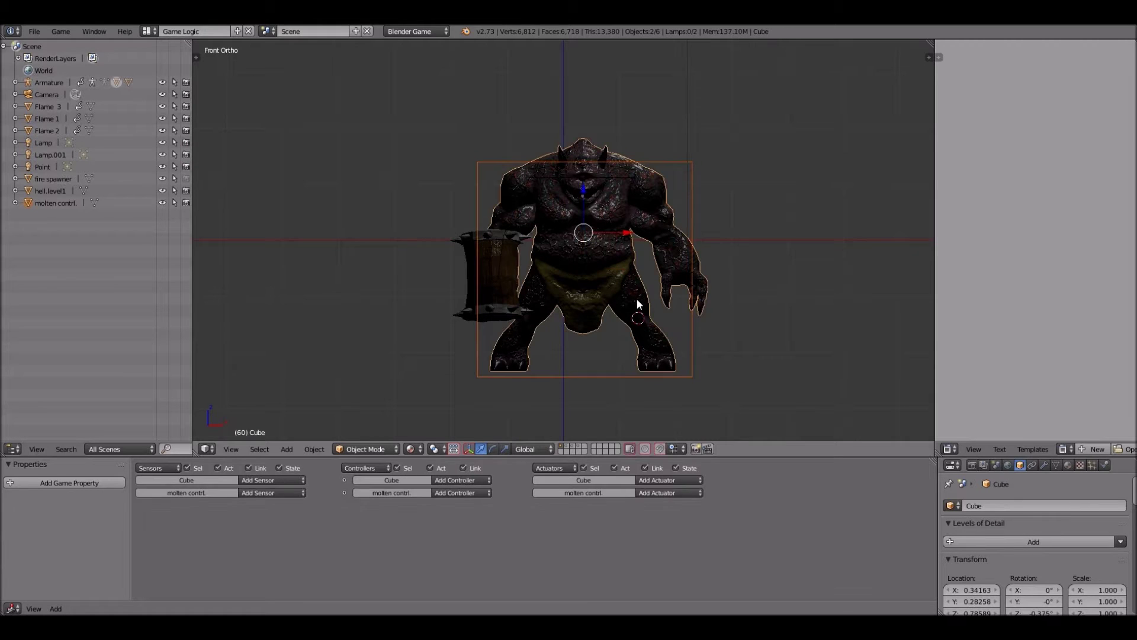
right_click(632, 307)
right_click(632, 308)
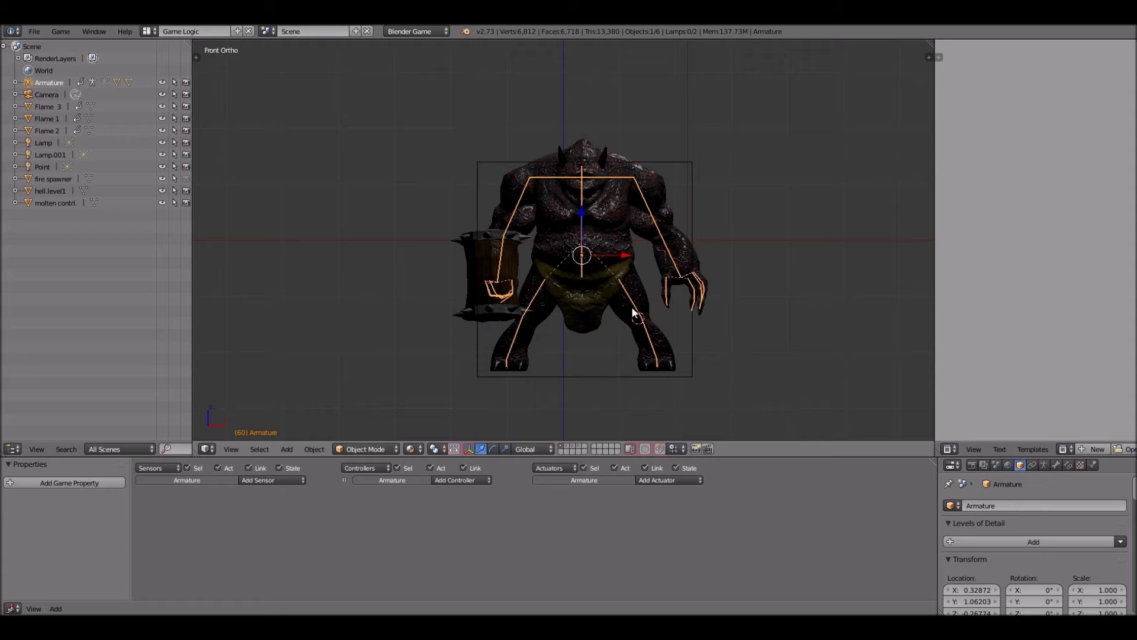
right_click(620, 379, "shift")
key("ctrl+p")
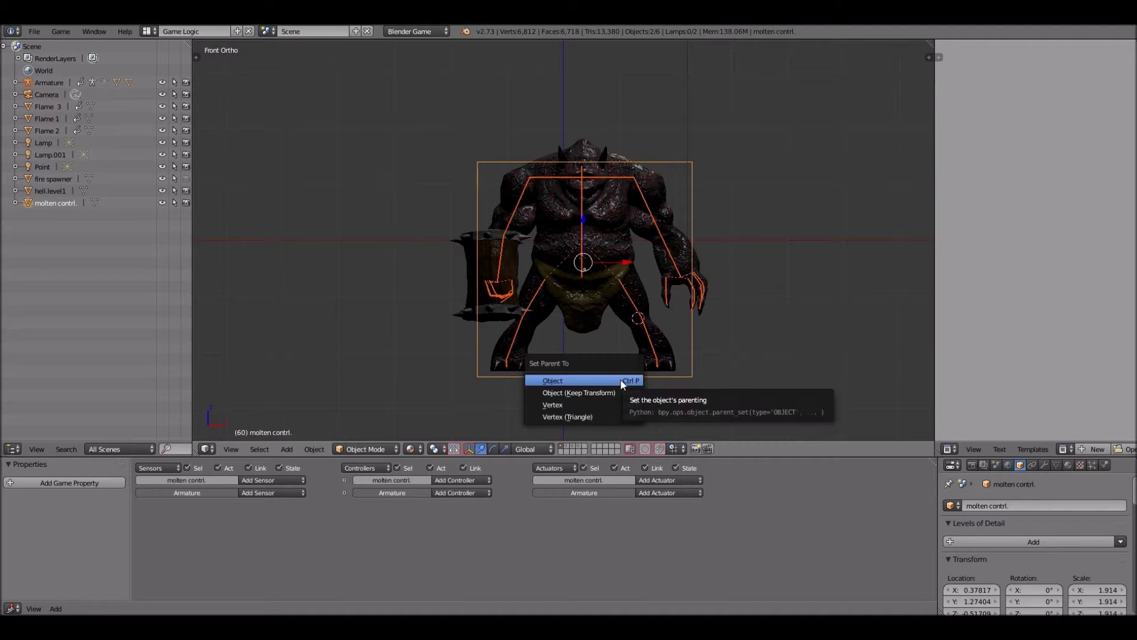
left_click(620, 380)
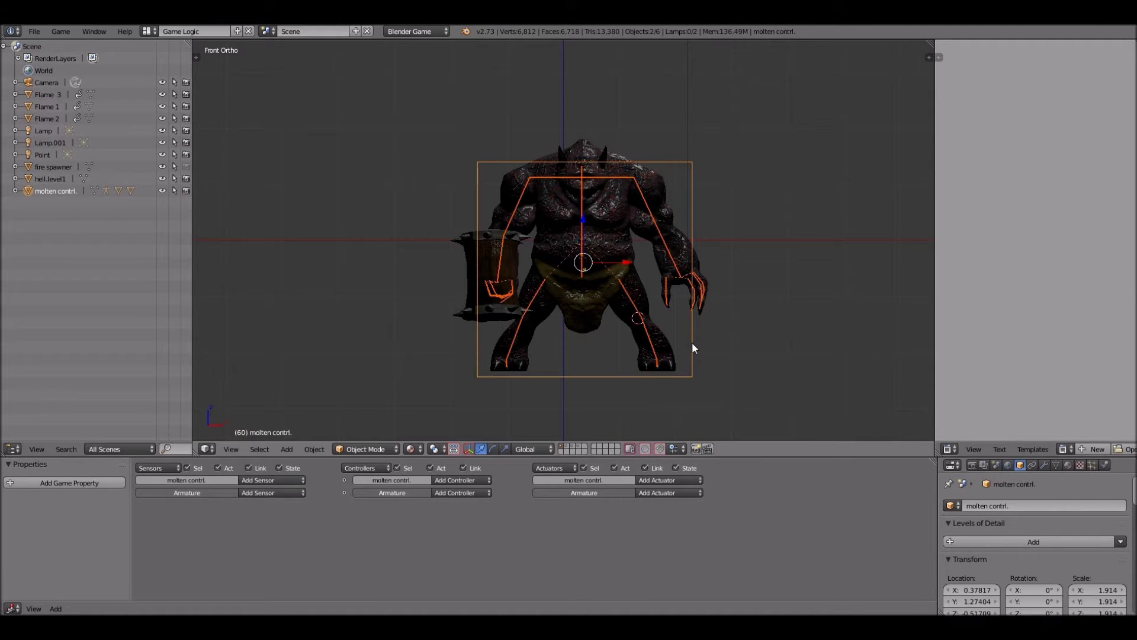
Check the armature's parent in its object relations
right_click(692, 342)
scroll(1082, 569, "down", 6)
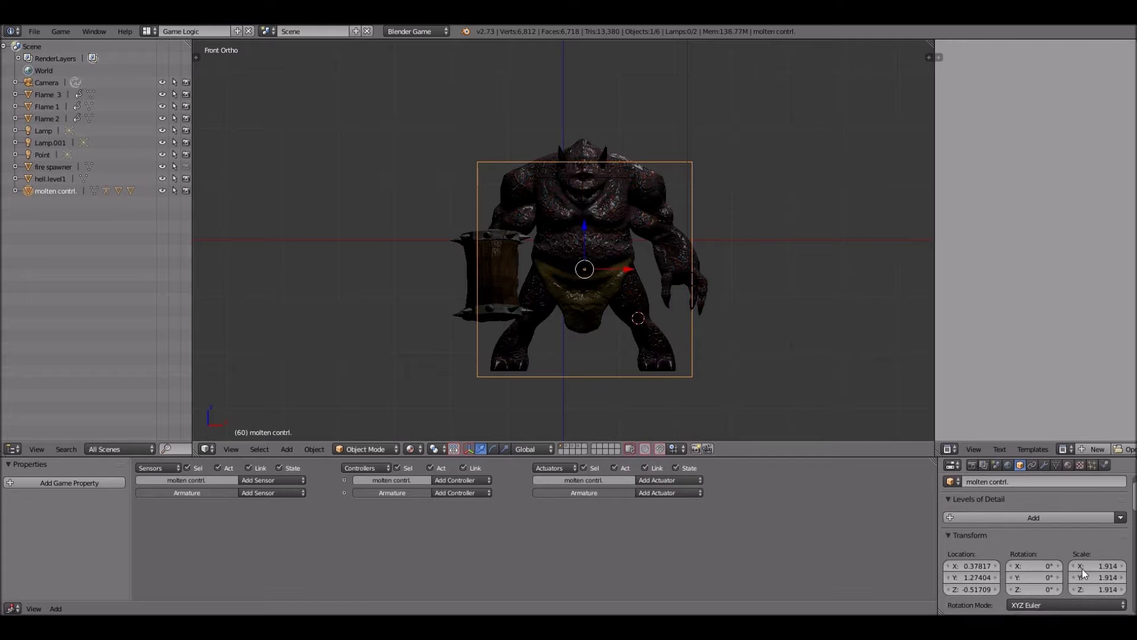
right_click(647, 334)
right_click(648, 336)
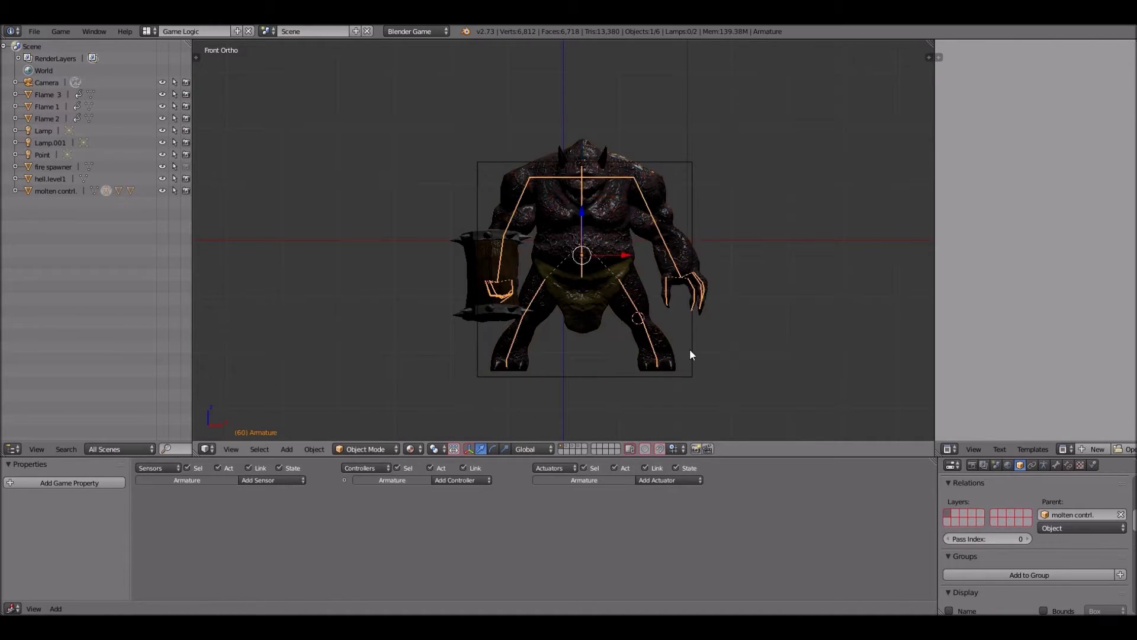
Move the molten contrl cube along global Y to about Y 1.41, checking that the monster follows it
right_click(690, 349)
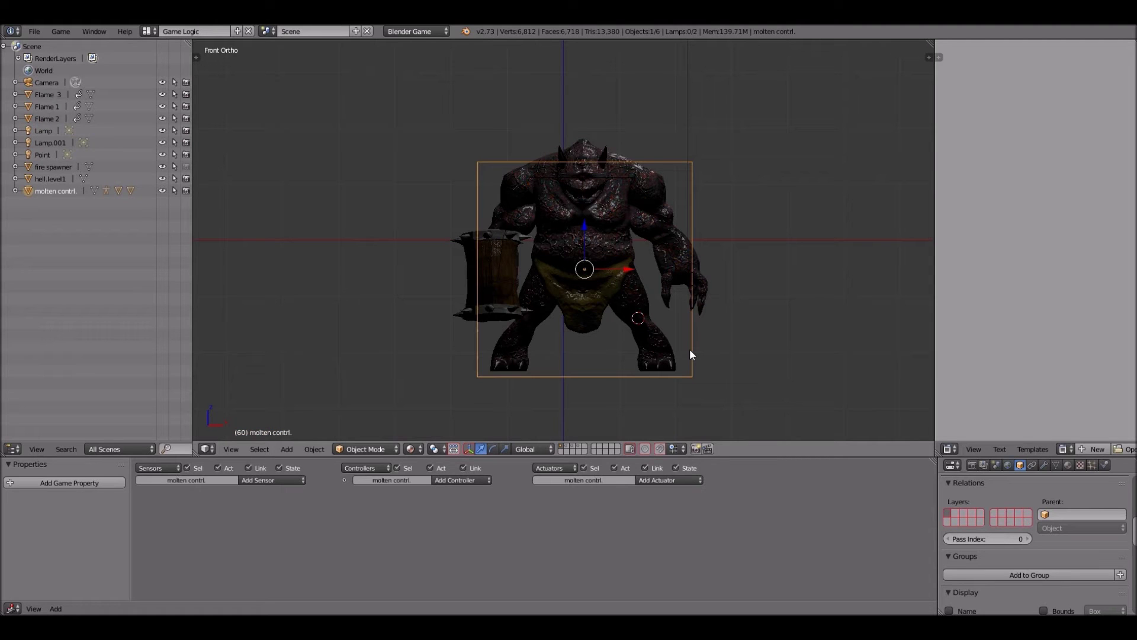
scroll(690, 348, "down", 4)
key("KP_6")
key("KP_6")
key("KP_6")
key("KP_8")
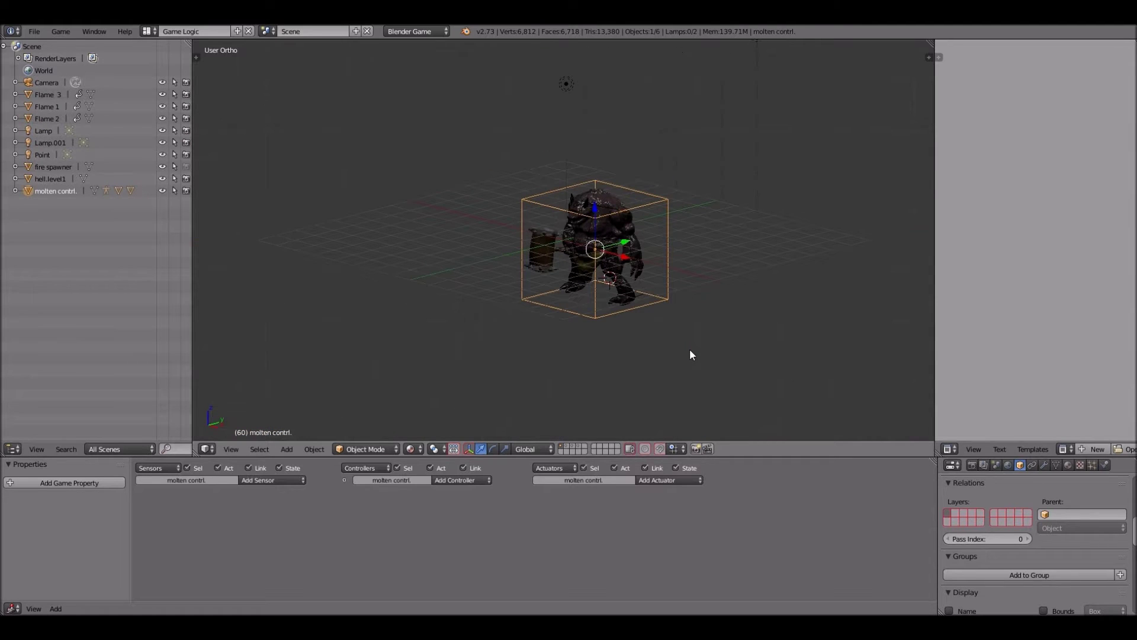
key("g")
key("y")
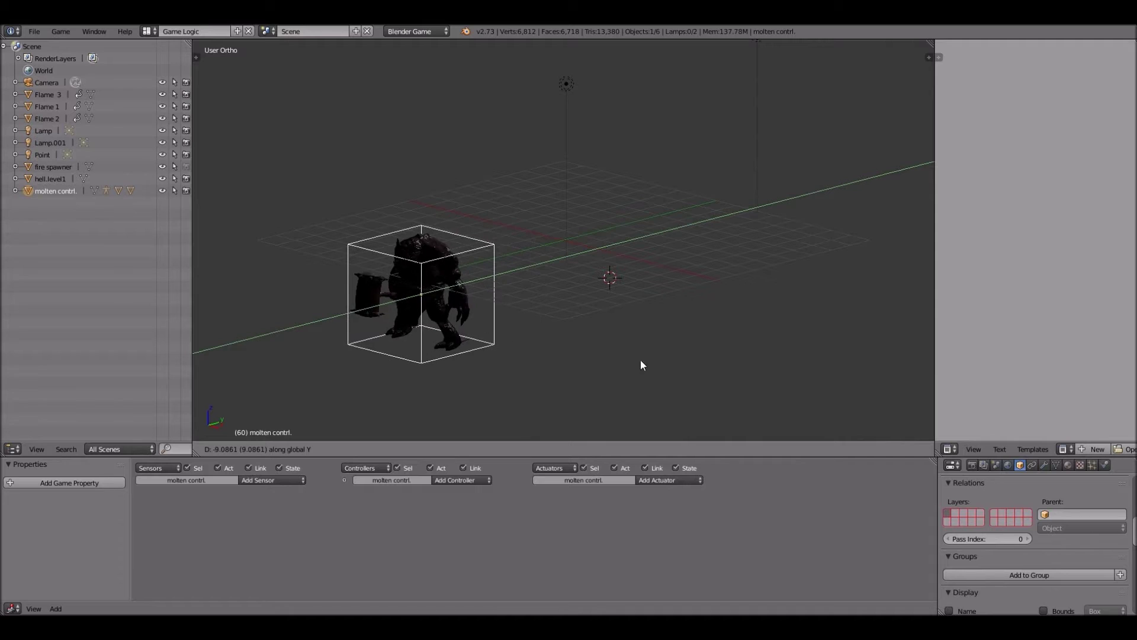
left_click(687, 332)
key("KP_1")
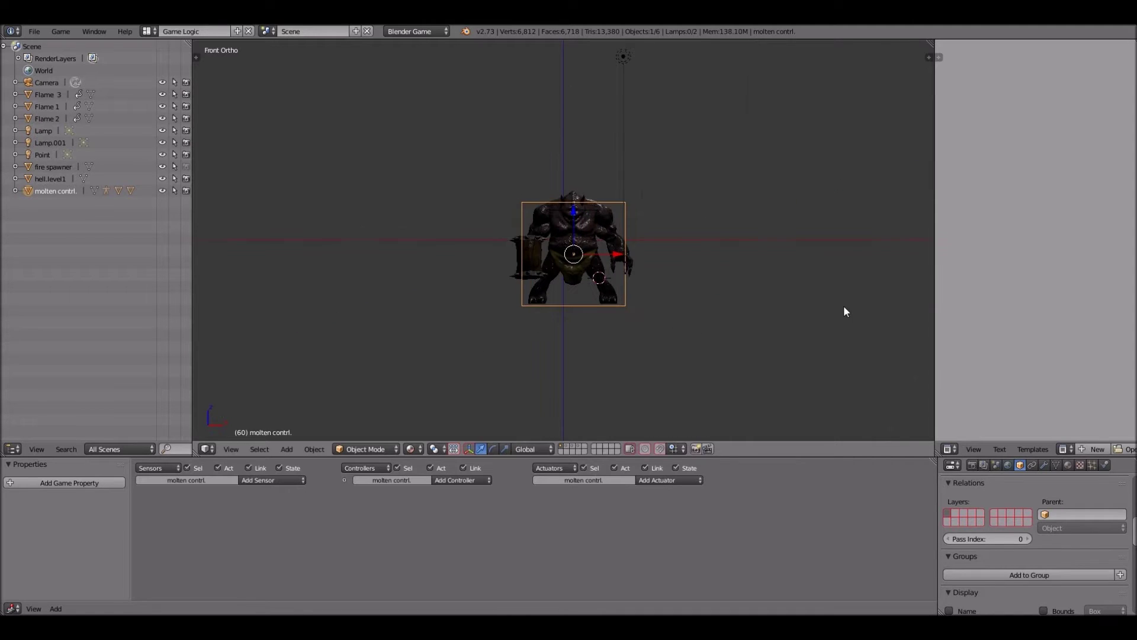
Examine the cube's transform values and the 3D view's display settings
key("n")
scroll(865, 222, "up", 5)
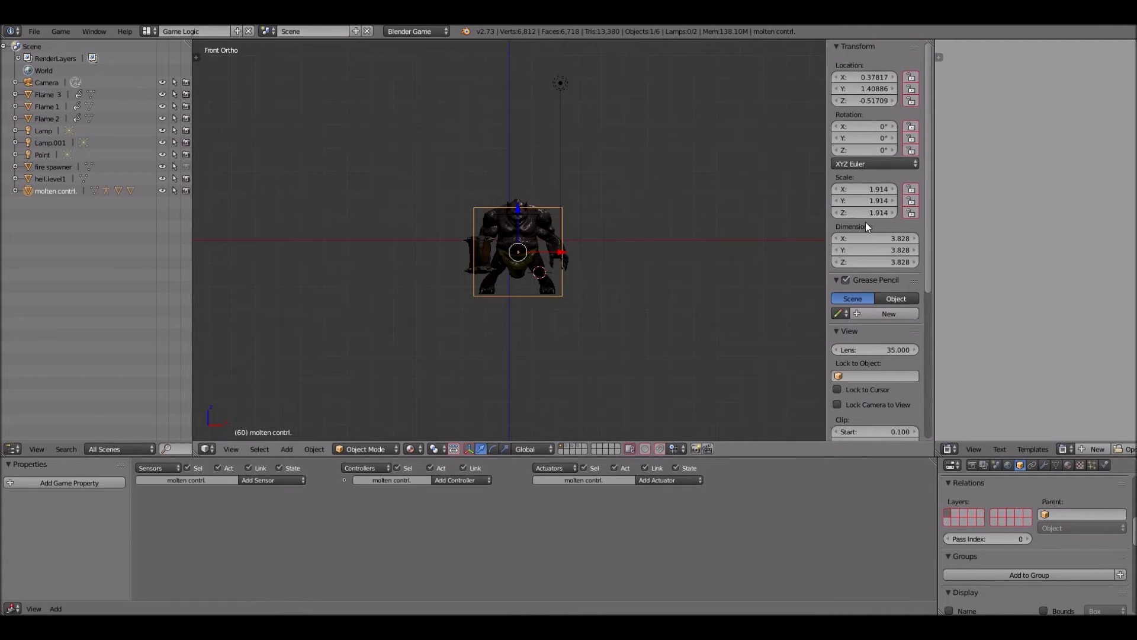
scroll(865, 221, "down", 7)
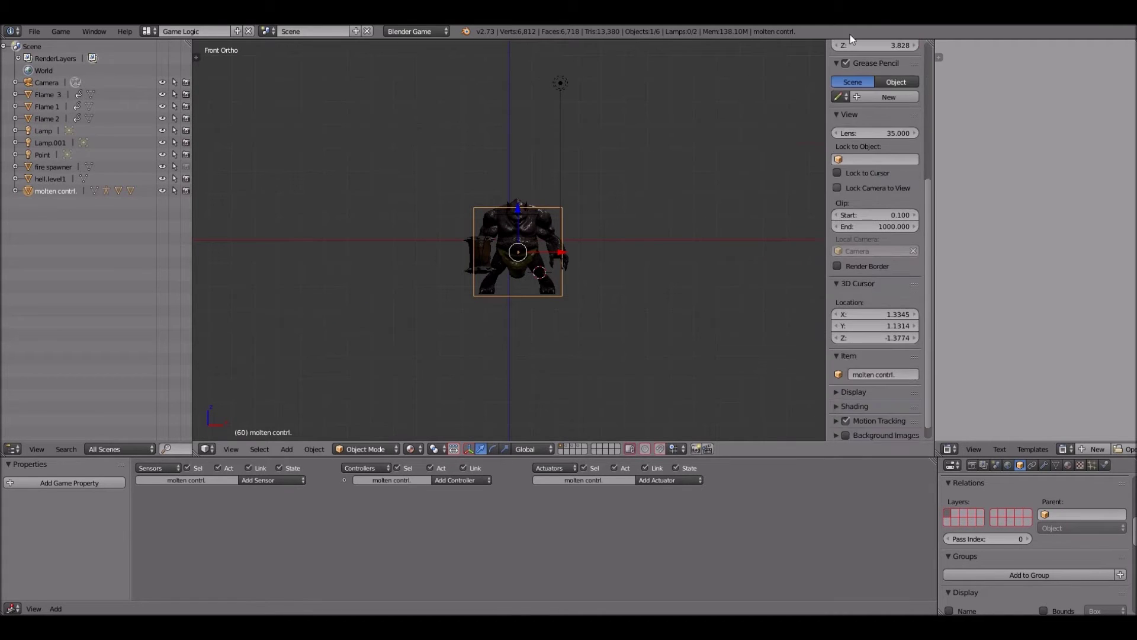
left_click(836, 393)
scroll(844, 414, "down", 6)
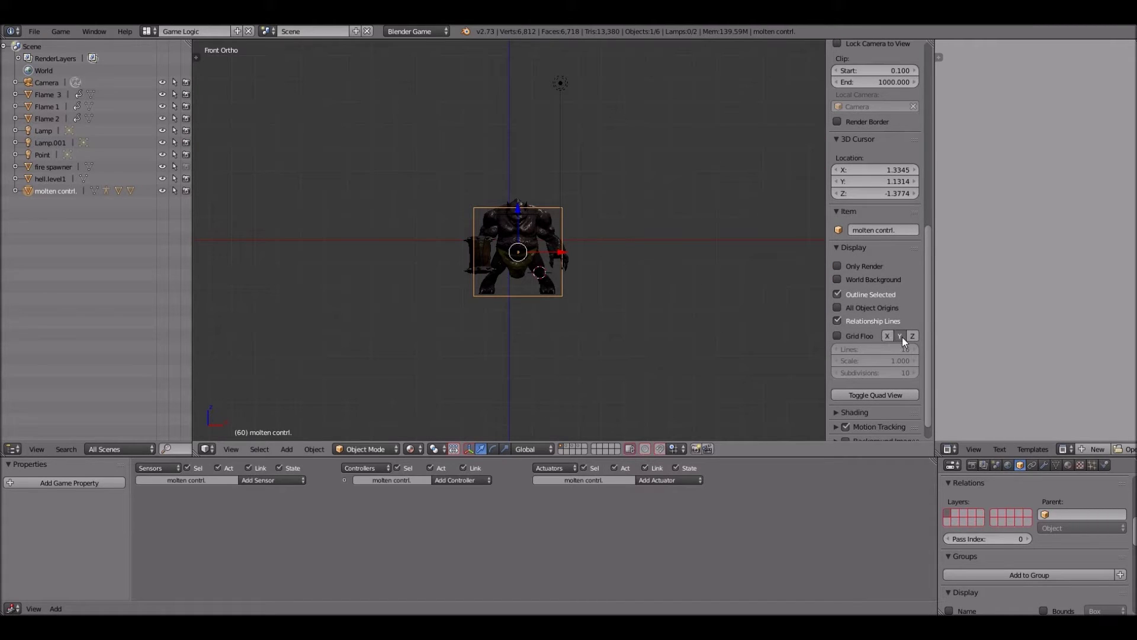
key("n")
scroll(761, 303, "up", 2)
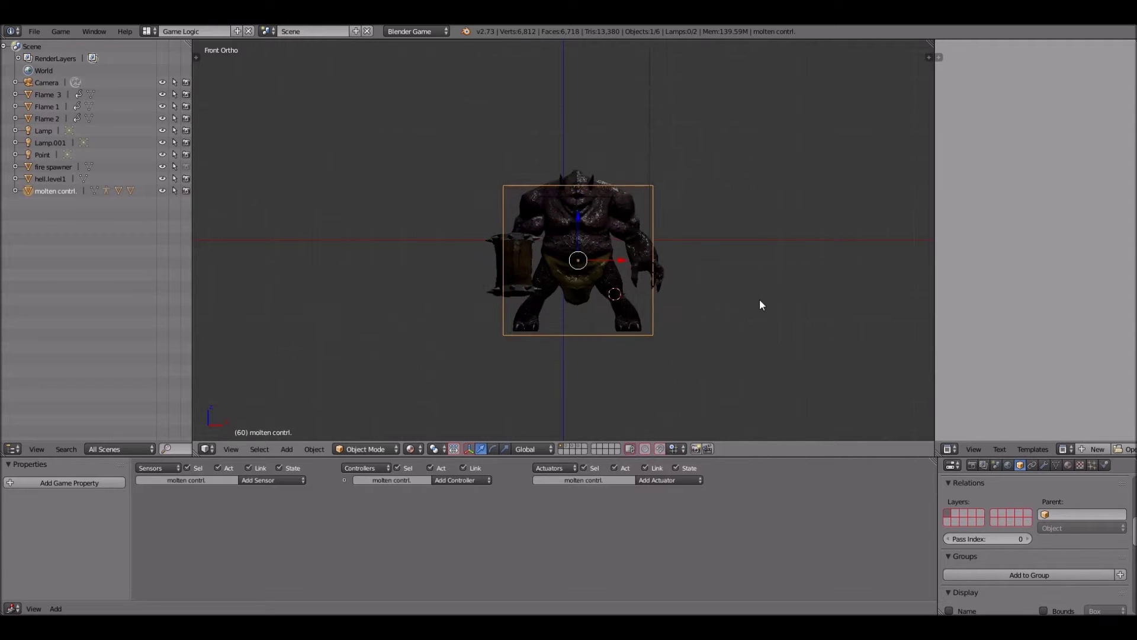
scroll(760, 300, "up", 2)
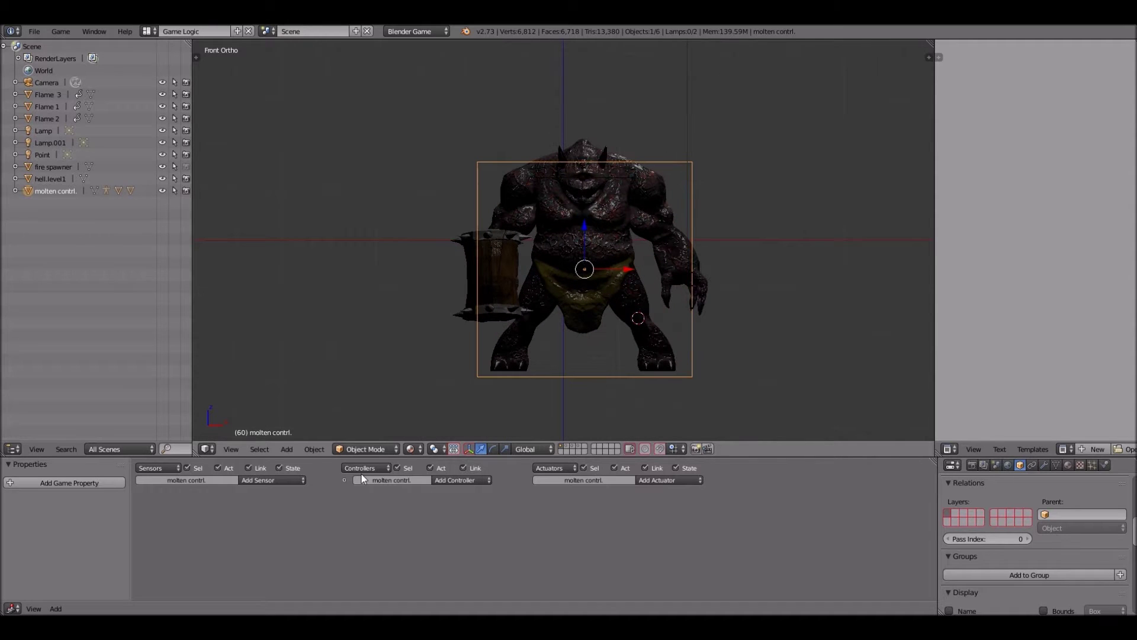
Add an Always sensor to the molten contrl cube
left_click(271, 474)
left_click(275, 458)
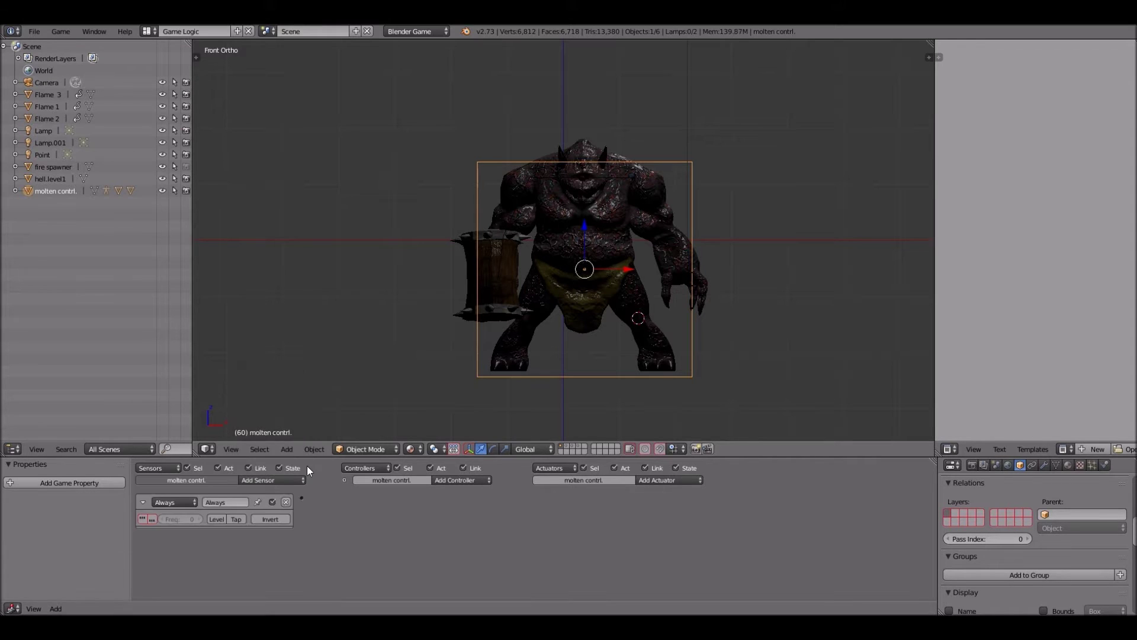
left_click(671, 479)
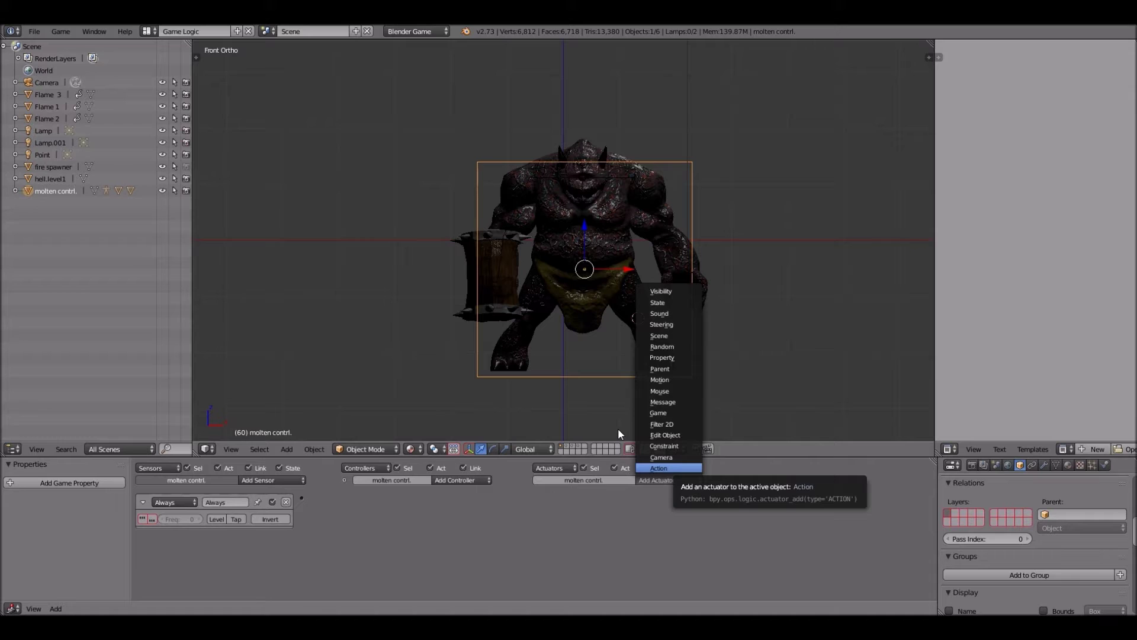
key("Escape")
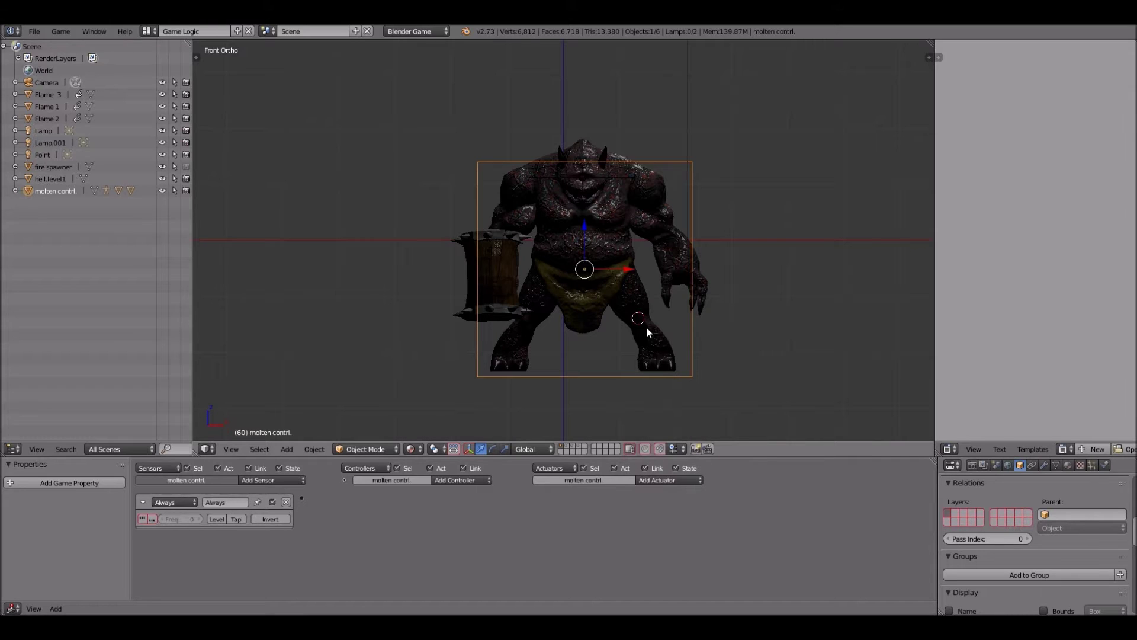
Select the armature together with the molten contrl cube and add an Action actuator to the armature
right_click(647, 331, "shift")
right_click(647, 328)
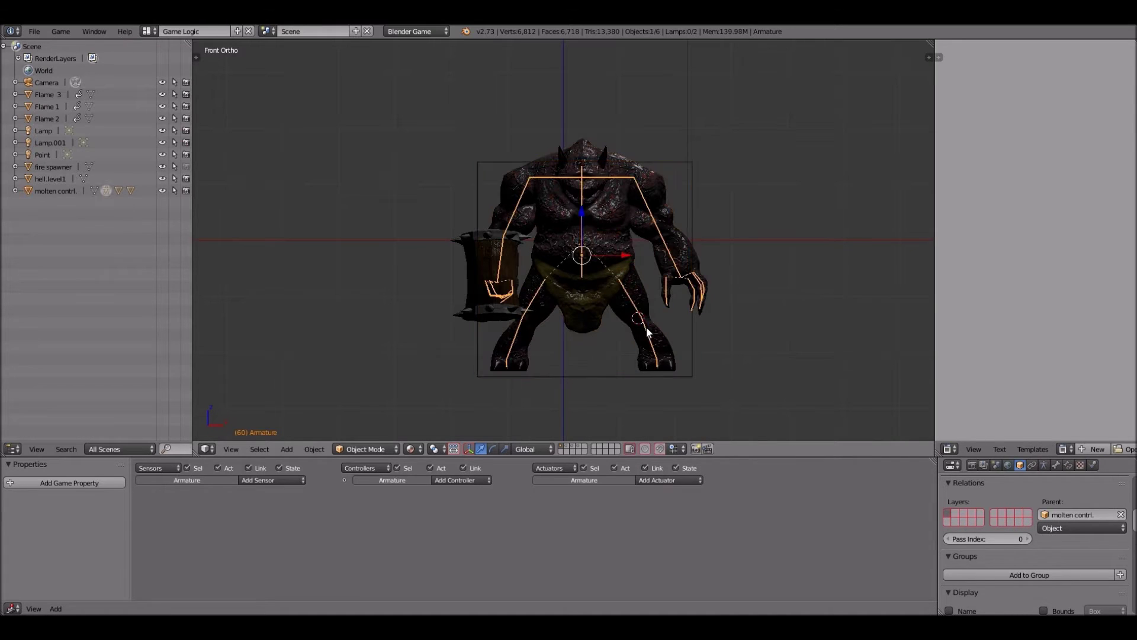
right_click(607, 374, "shift")
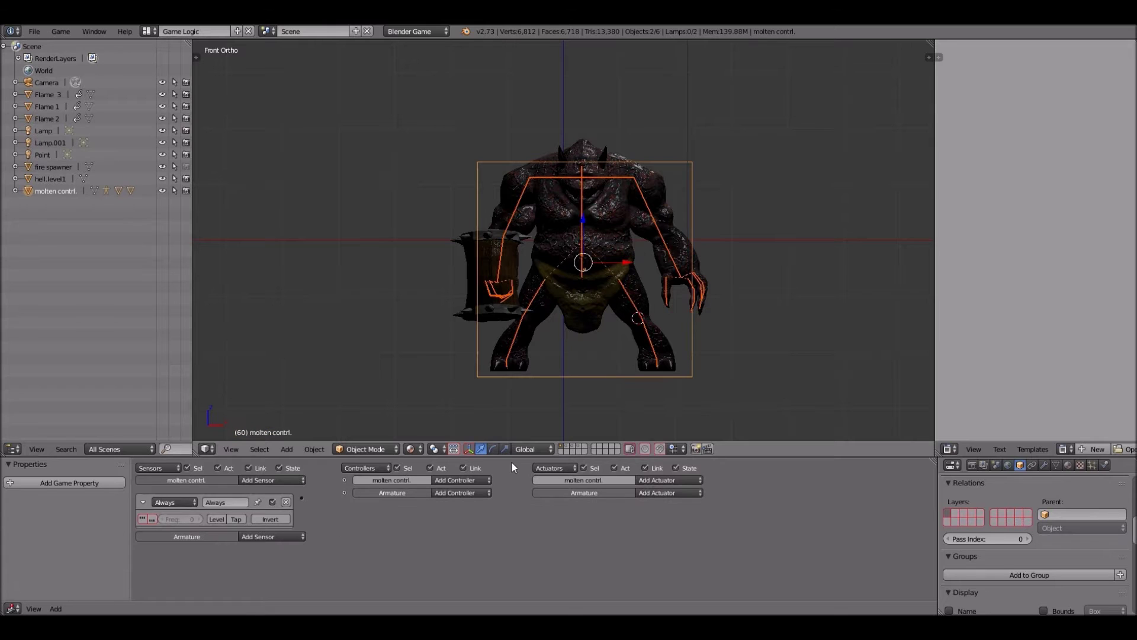
left_click(661, 492)
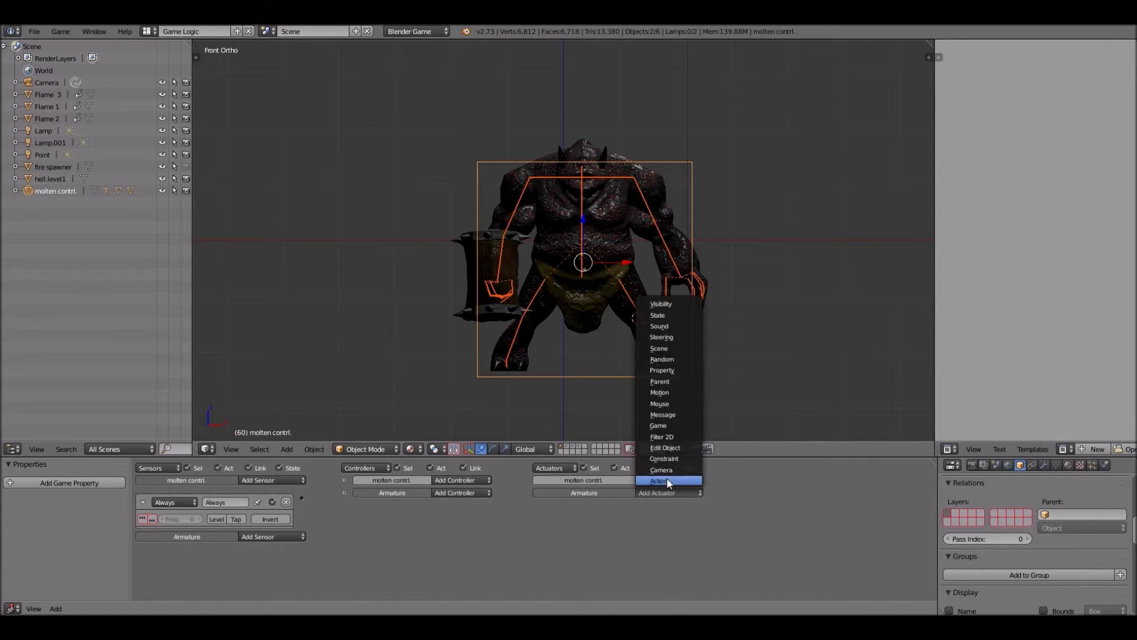
left_click(667, 481)
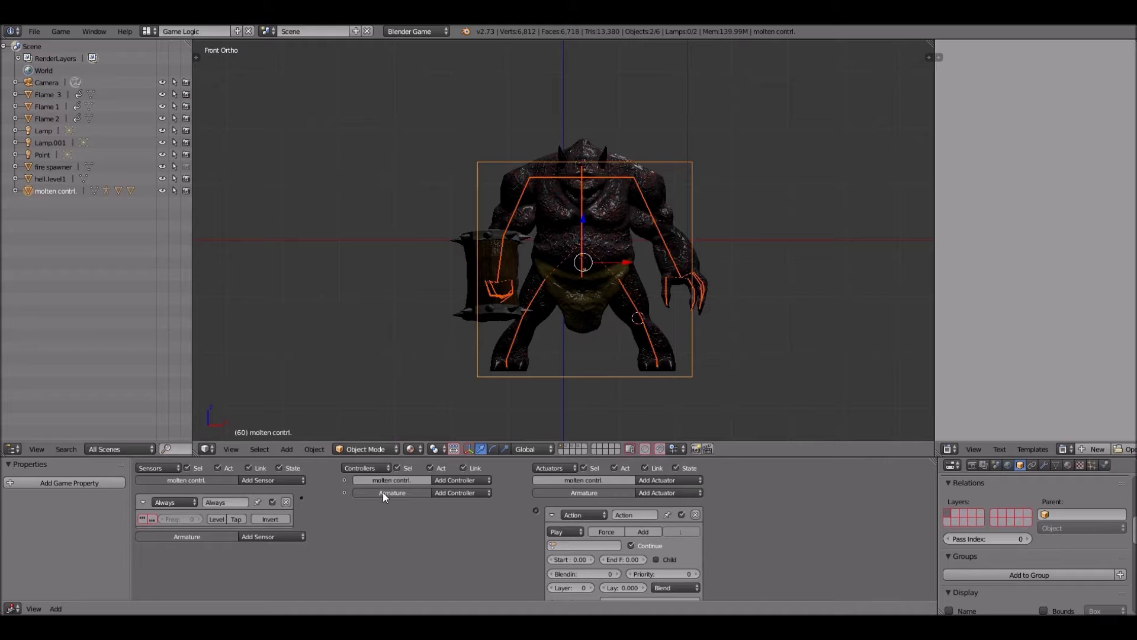
Add an And controller to the cube and link it between the Always sensor and the armature's Action actuator
left_click(475, 492)
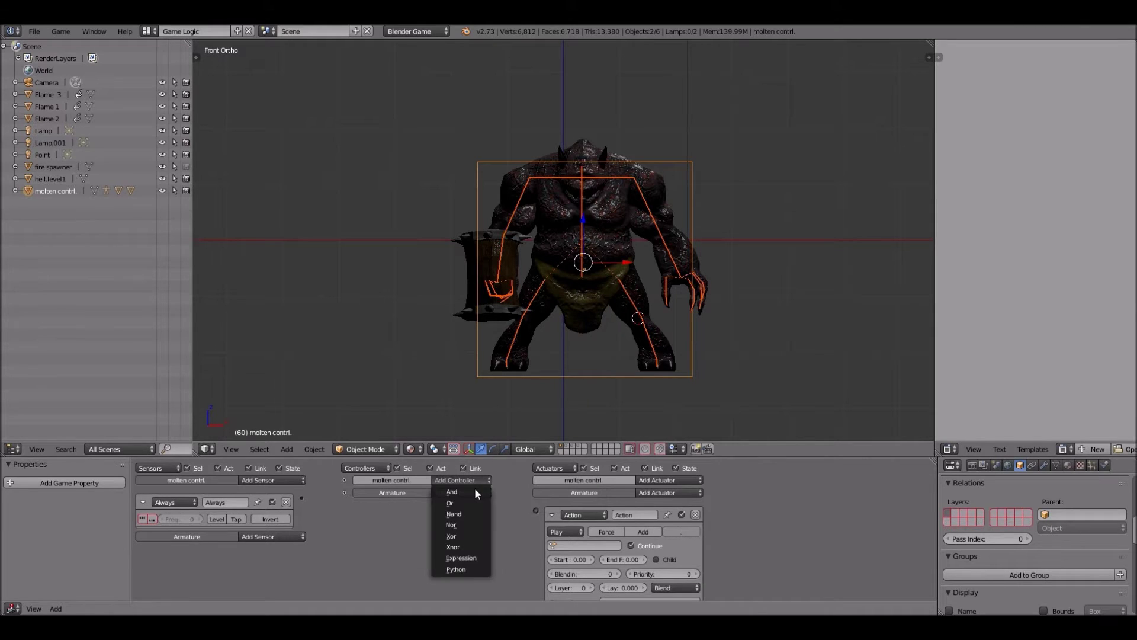
left_click(476, 492)
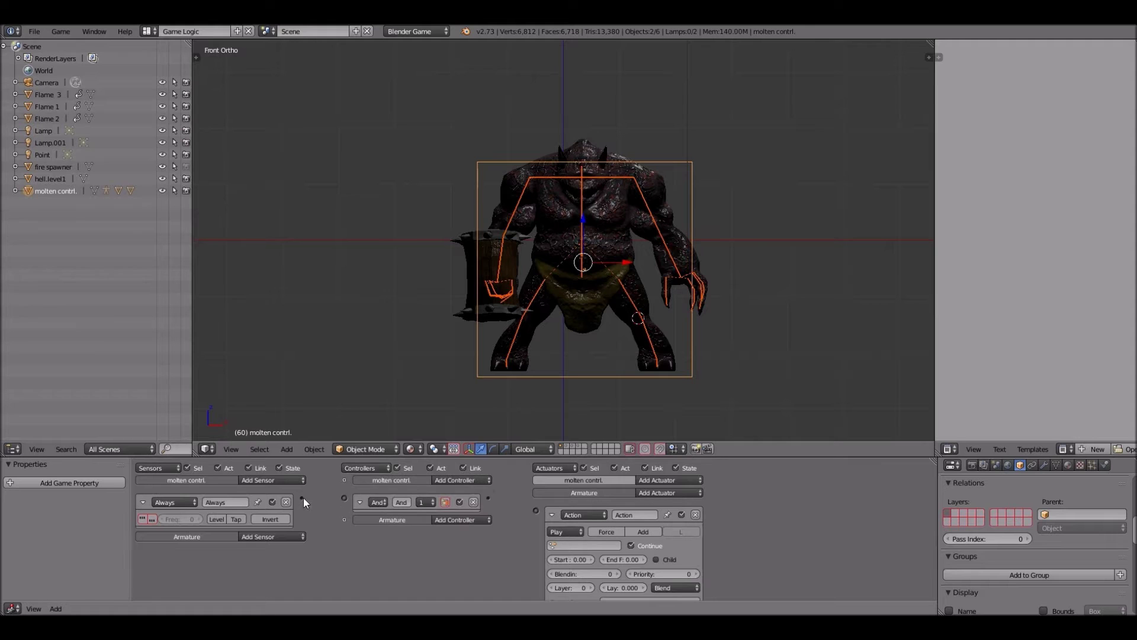
left_click_drag(345, 498, 345, 498)
left_click_drag(534, 514, 536, 511)
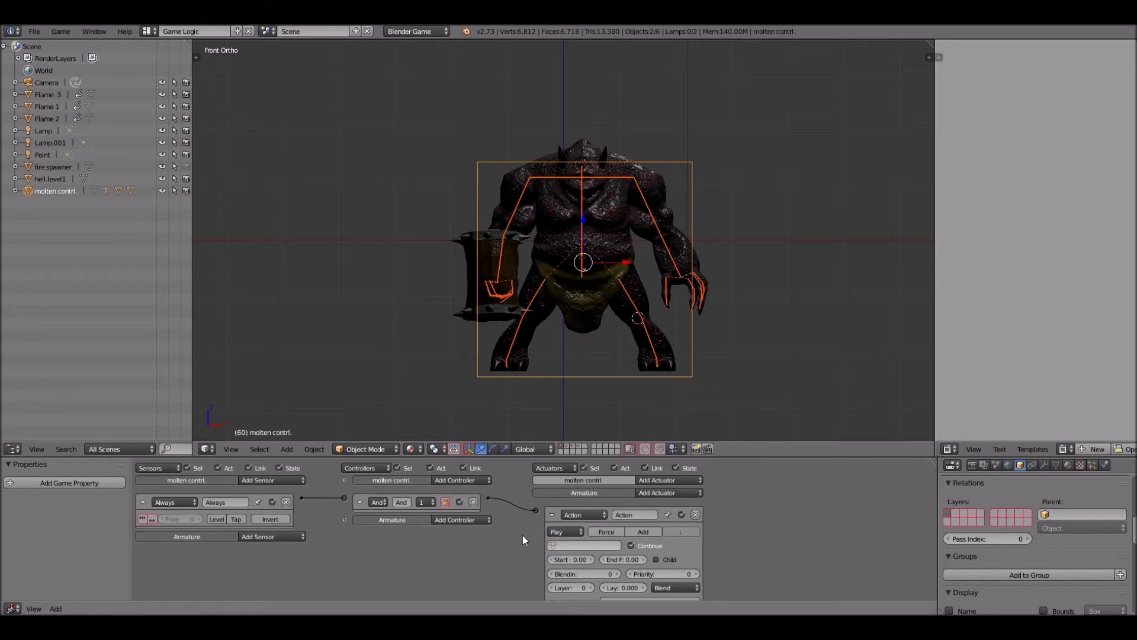
Set the armature's Action actuator to Loop Stop and assign it the Idle action
left_click(587, 545)
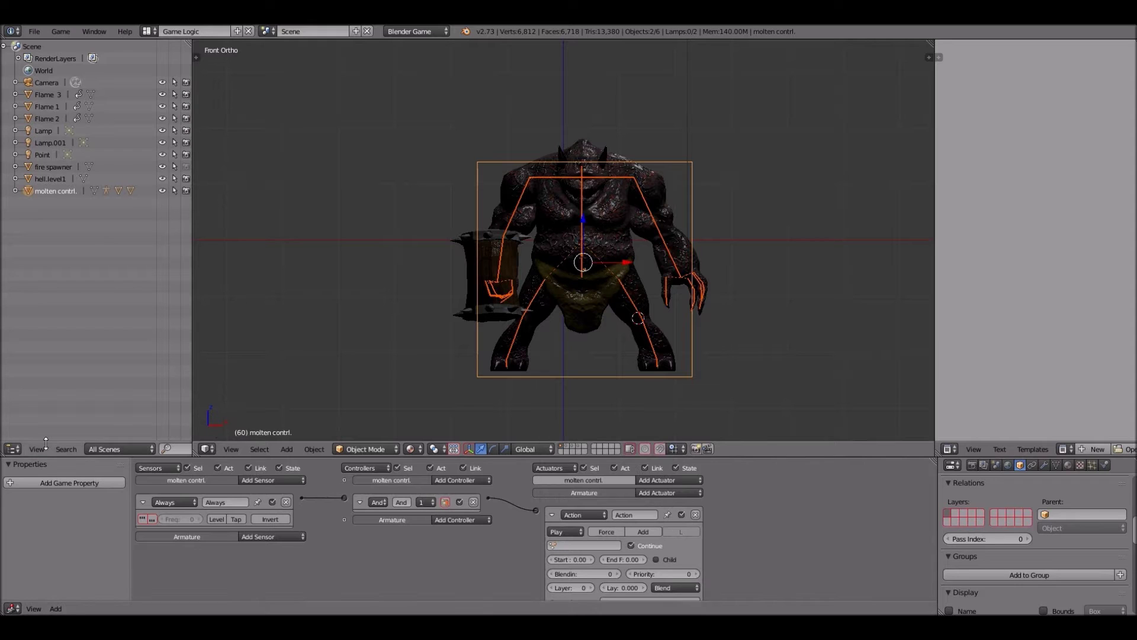
left_click(13, 448)
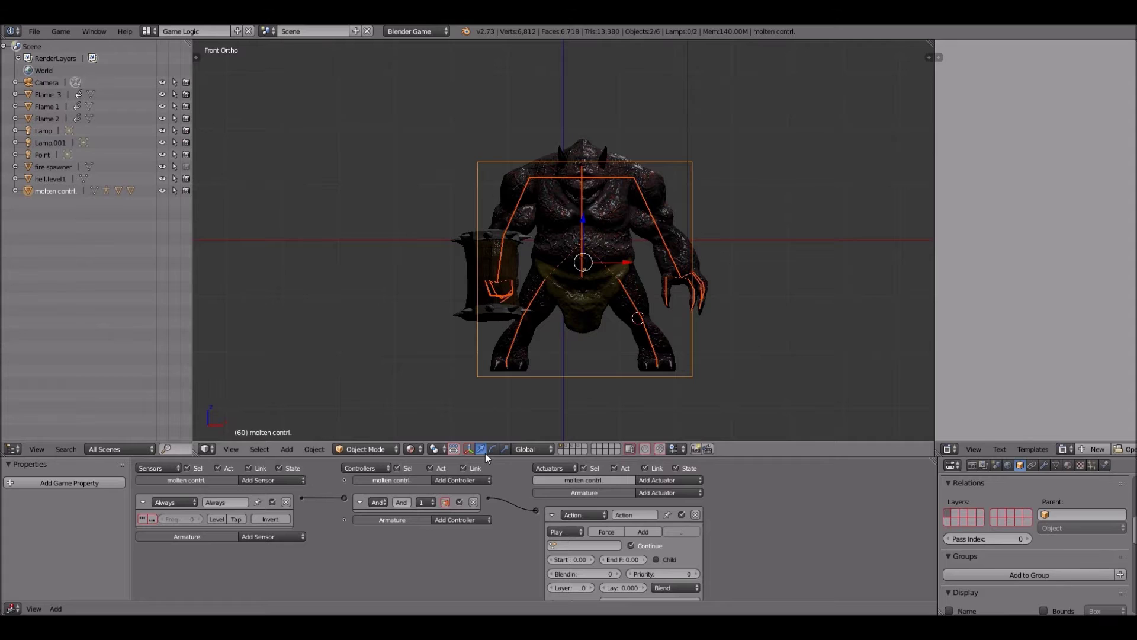
left_click(578, 534)
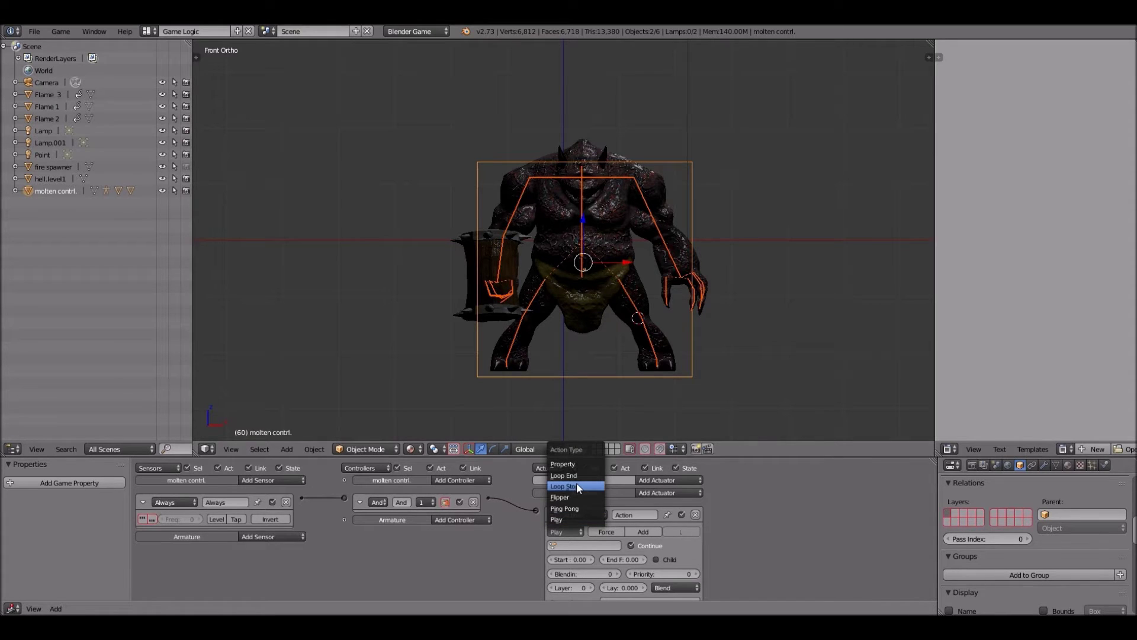
left_click(577, 485)
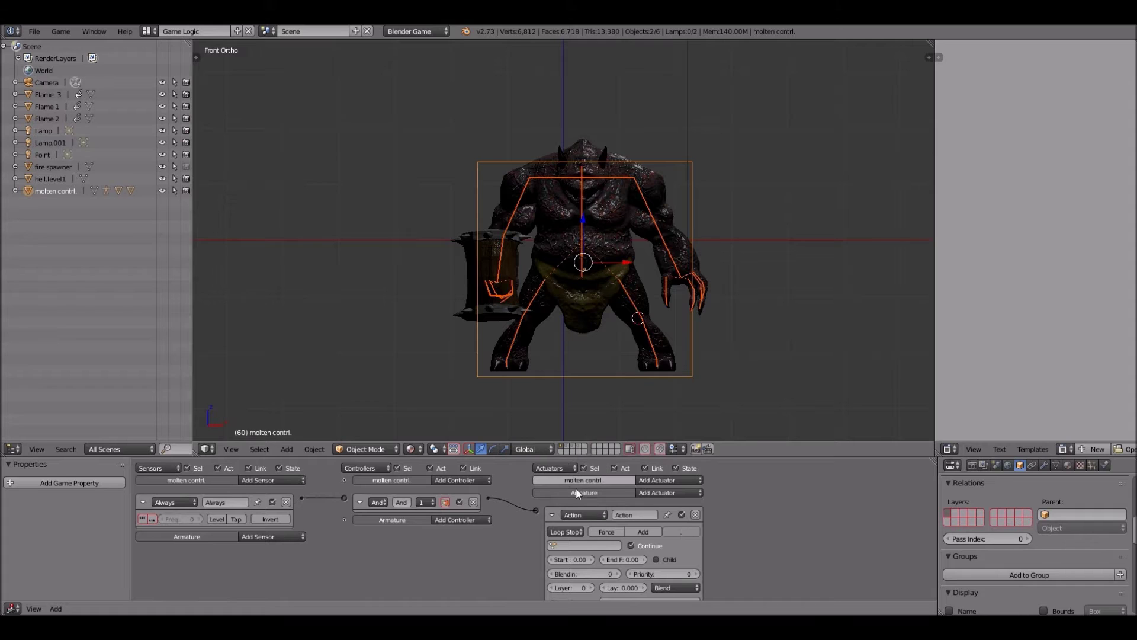
left_click(587, 545)
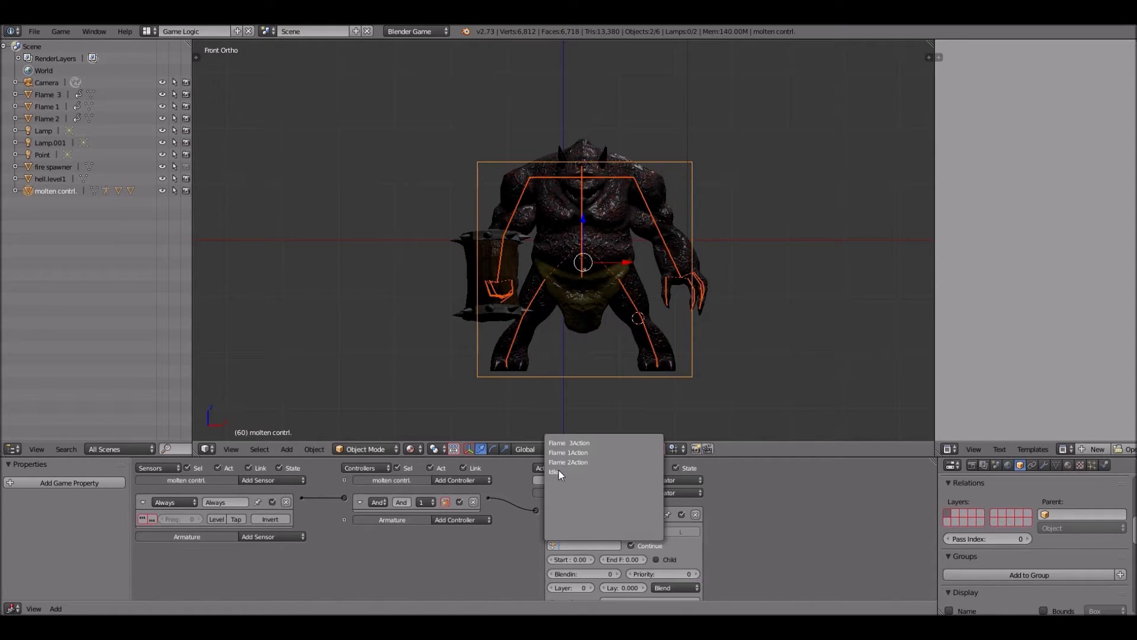
left_click(562, 478)
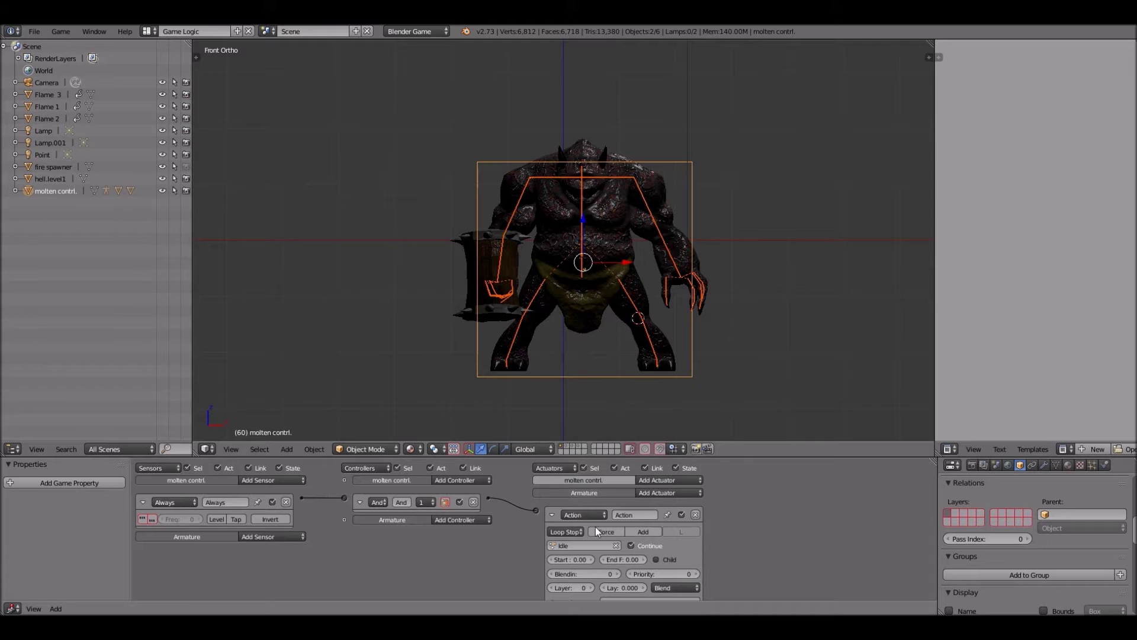
Set the Idle action's start frame to 1 and its end frame to 60
left_click(625, 559)
left_click(592, 560)
scroll(597, 528, "down", 1)
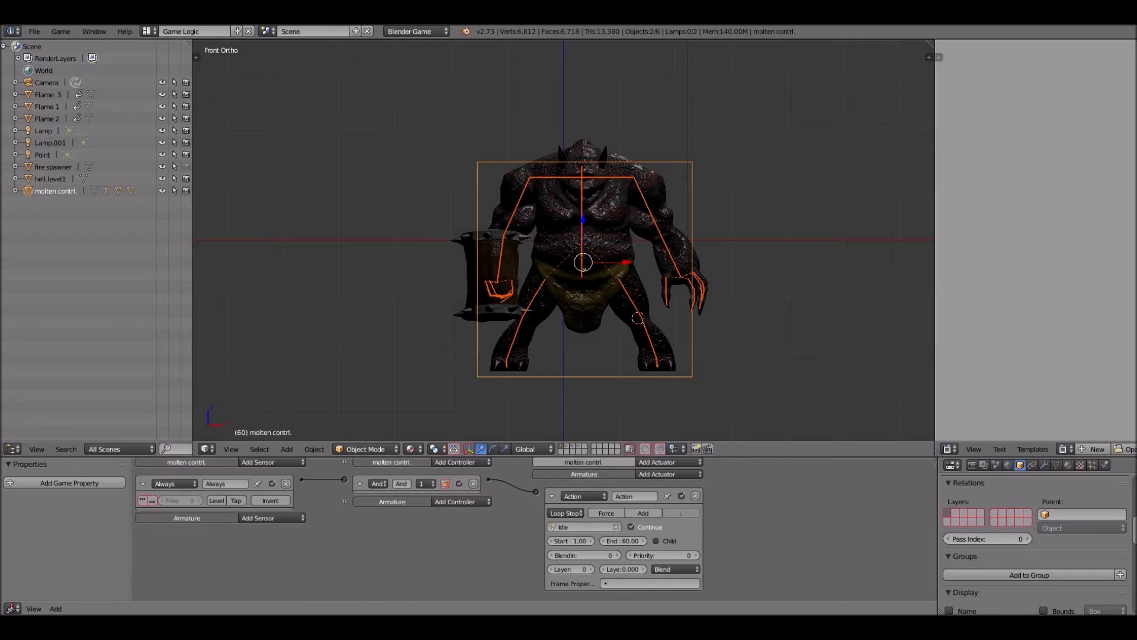
Set the Idle actuator's priority to 10
left_click(697, 556)
left_click(697, 556)
left_click(697, 556)
left_click(698, 556)
left_click(697, 556)
left_click(697, 555)
left_click(697, 555)
left_click(696, 554)
left_click(697, 554)
left_click(696, 554)
left_click(697, 555)
left_click(631, 555)
left_click(630, 555)
scroll(618, 515, "down", 1, "ctrl")
scroll(618, 514, "up", 1)
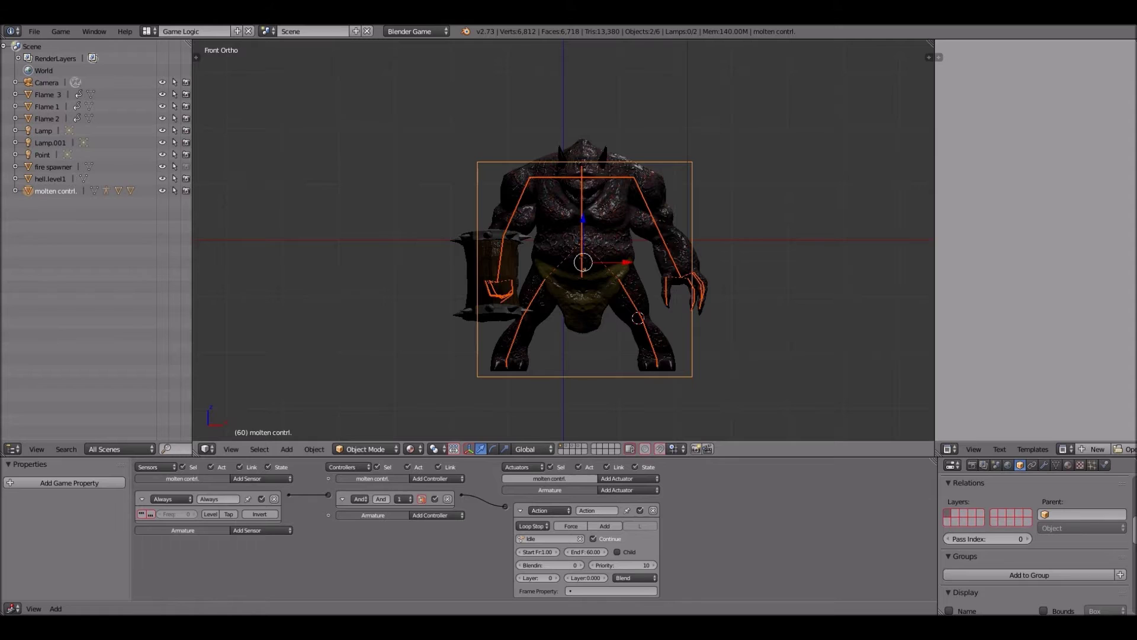
Test-run the game, and make the monster's control cube invisible in its physics settings
key("p")
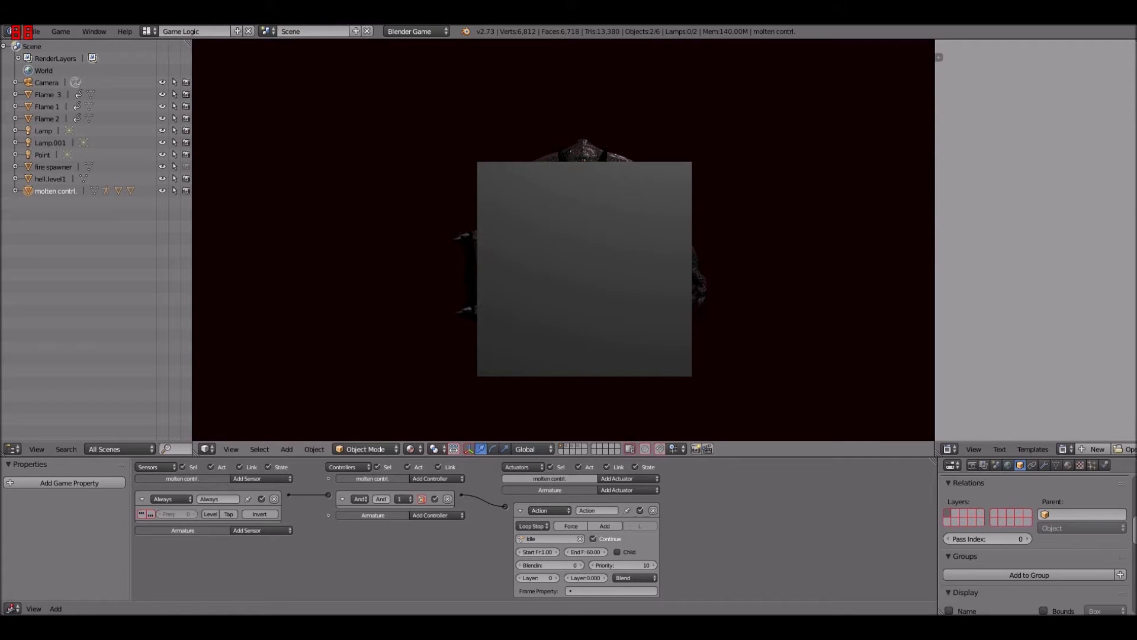
key("Escape")
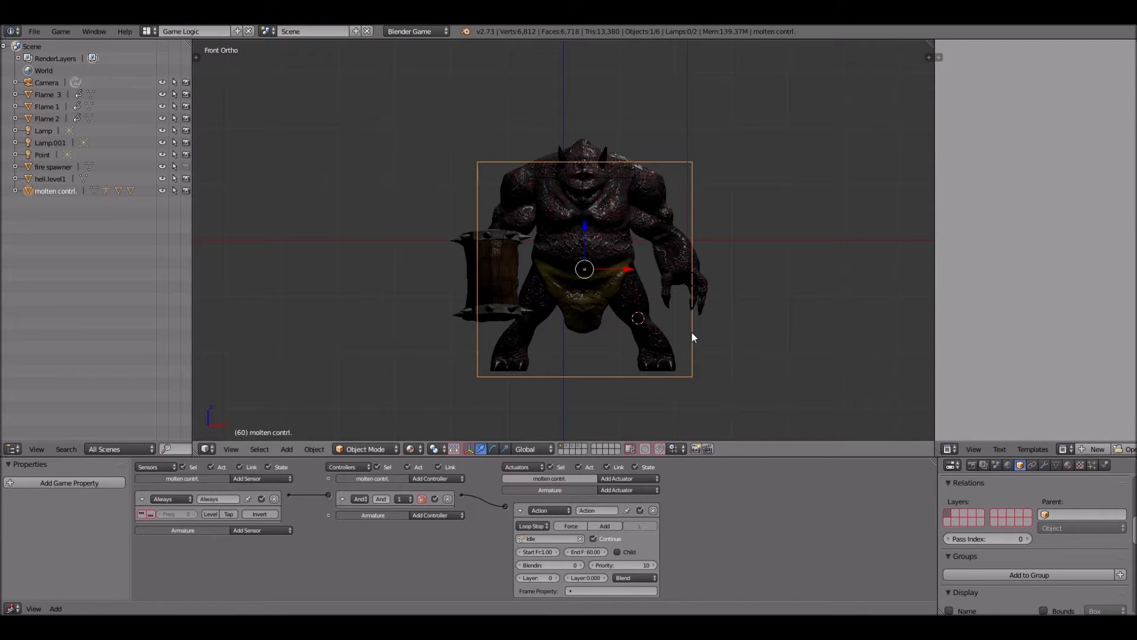
left_click(1105, 466)
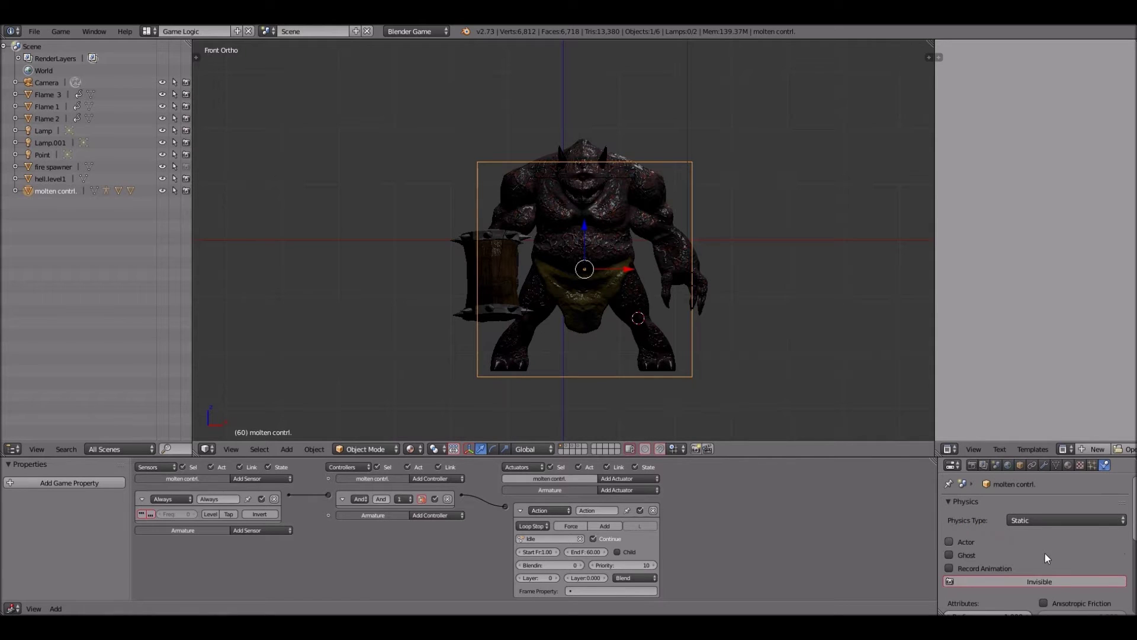
left_click(1021, 520)
left_click(960, 582)
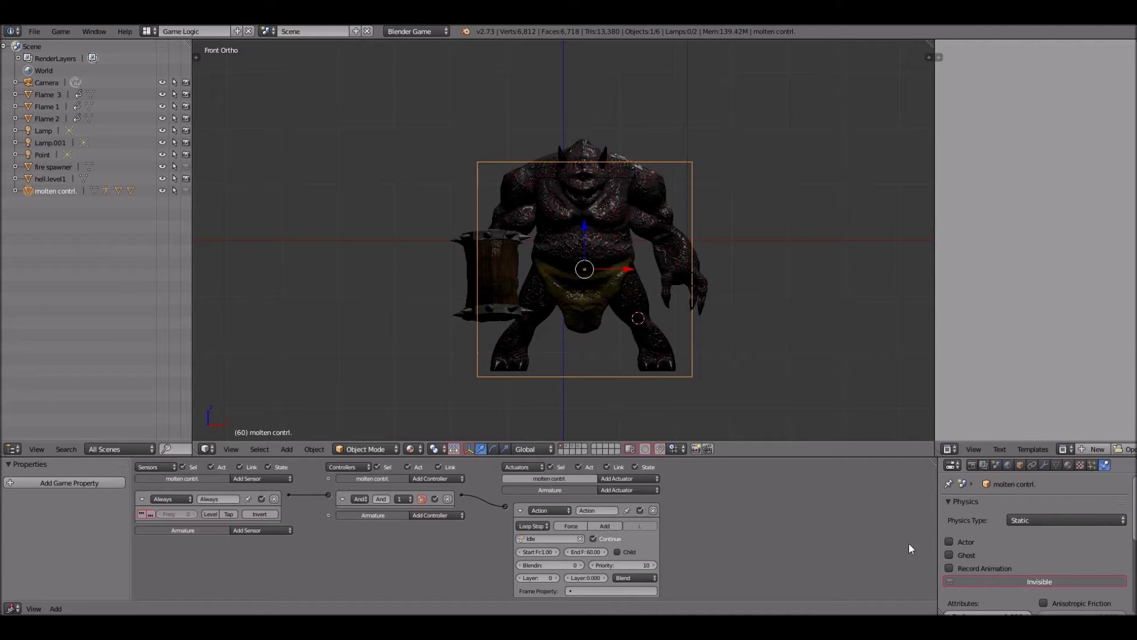
Enable Actor for the control cube and test-run the game
left_click(949, 541)
key("p")
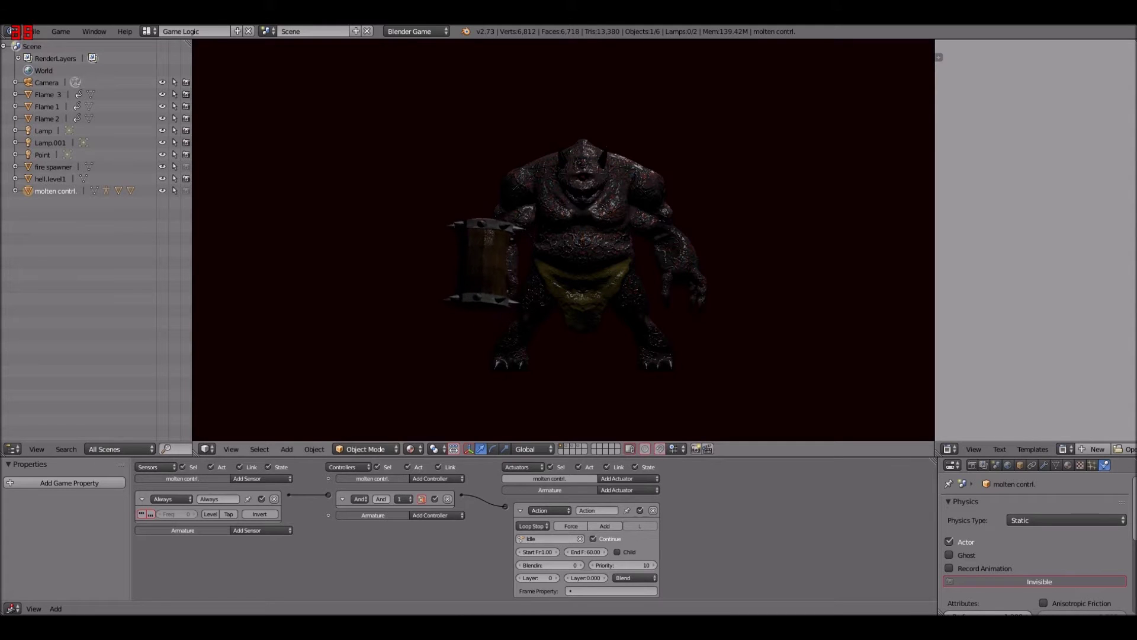
key("Escape")
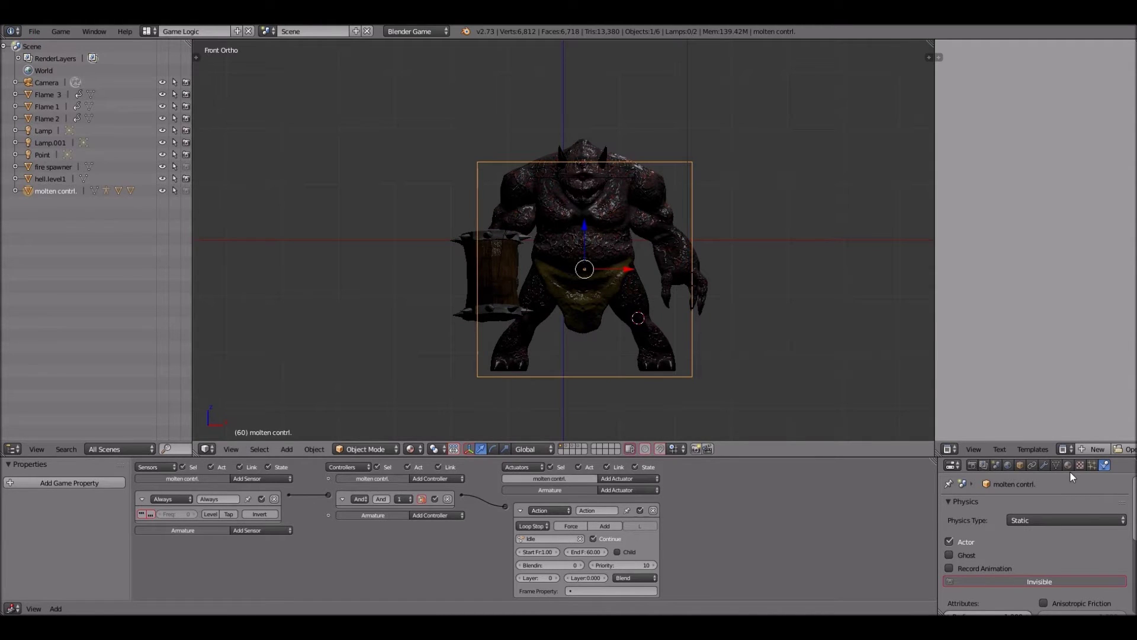
Set the control cube's physics type to Character and test-run the game
left_click(1100, 519)
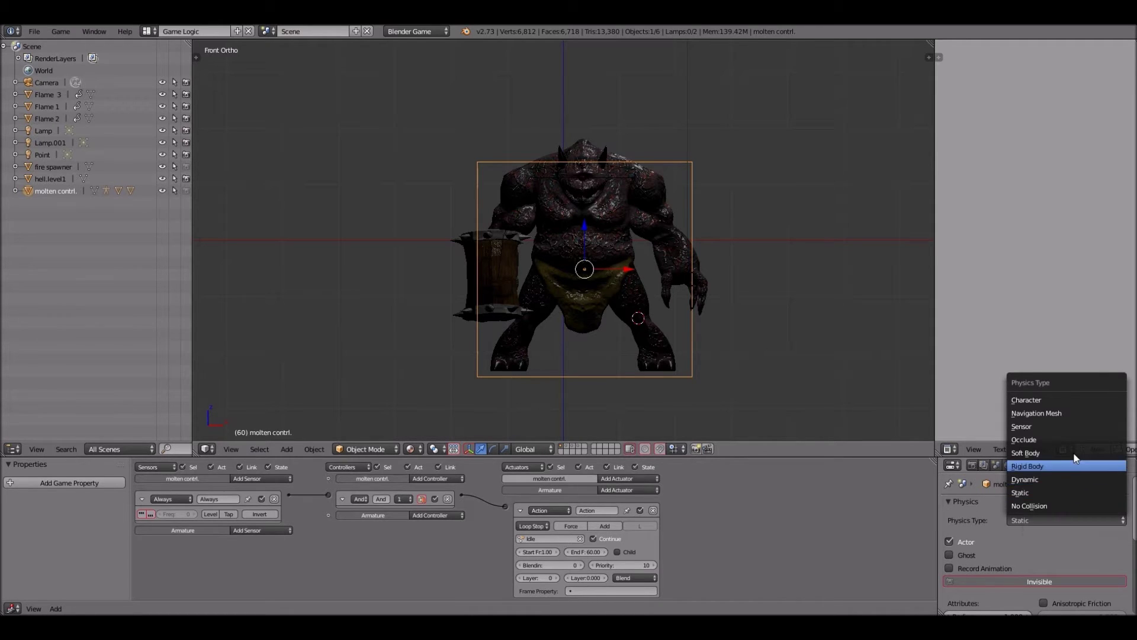
left_click(1055, 401)
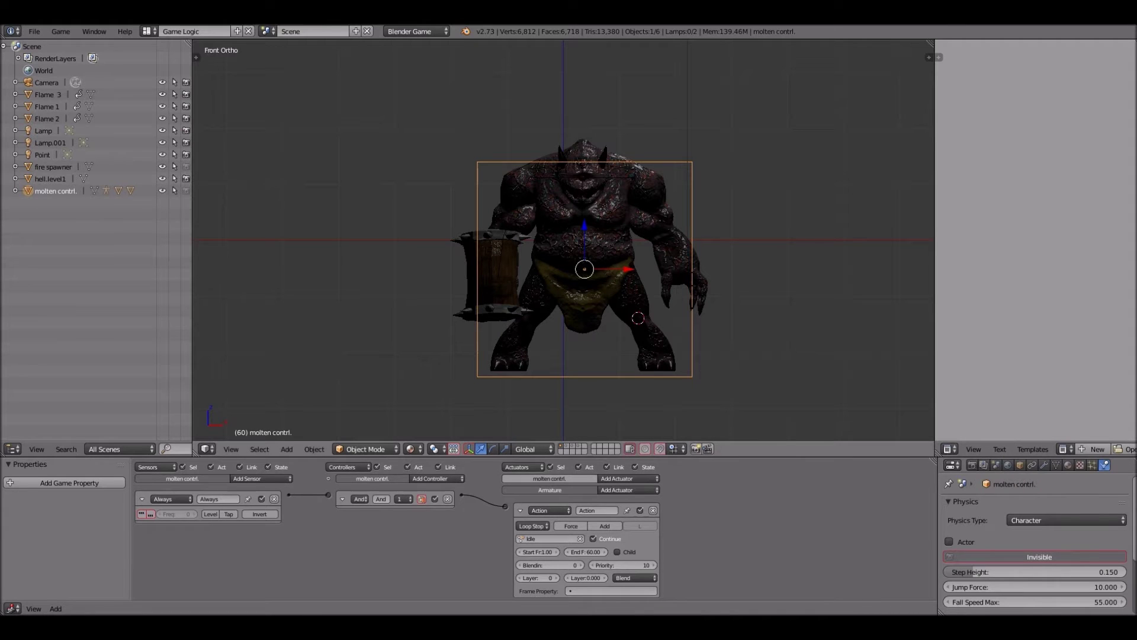
key("p")
key("Escape")
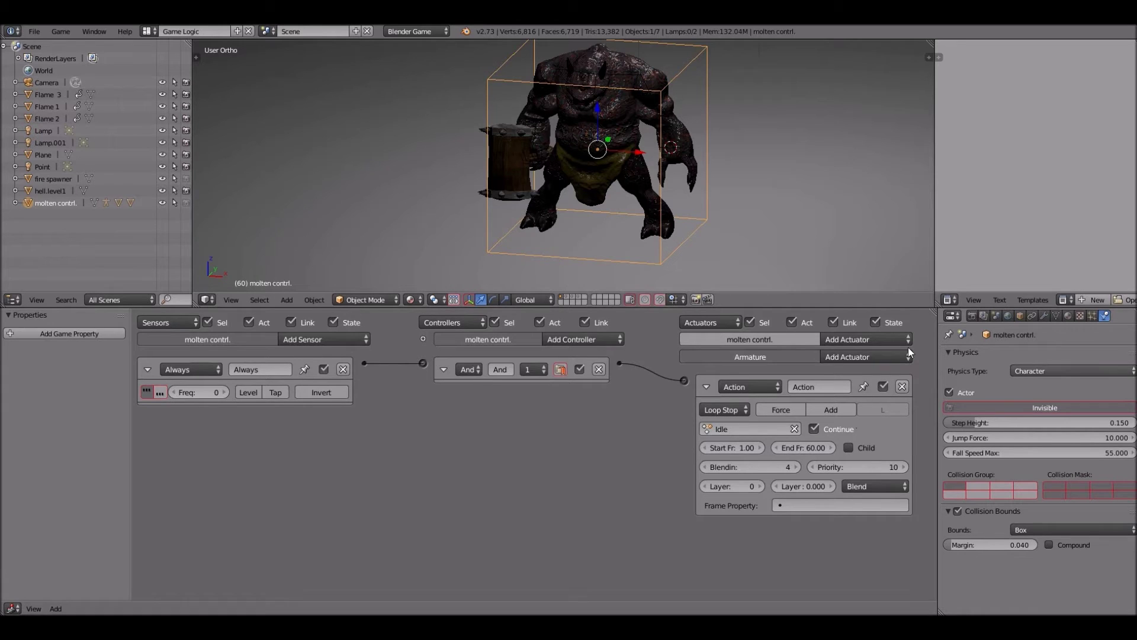
Set the war hammer's physics type to No Collision and test-run the game
right_click(515, 169)
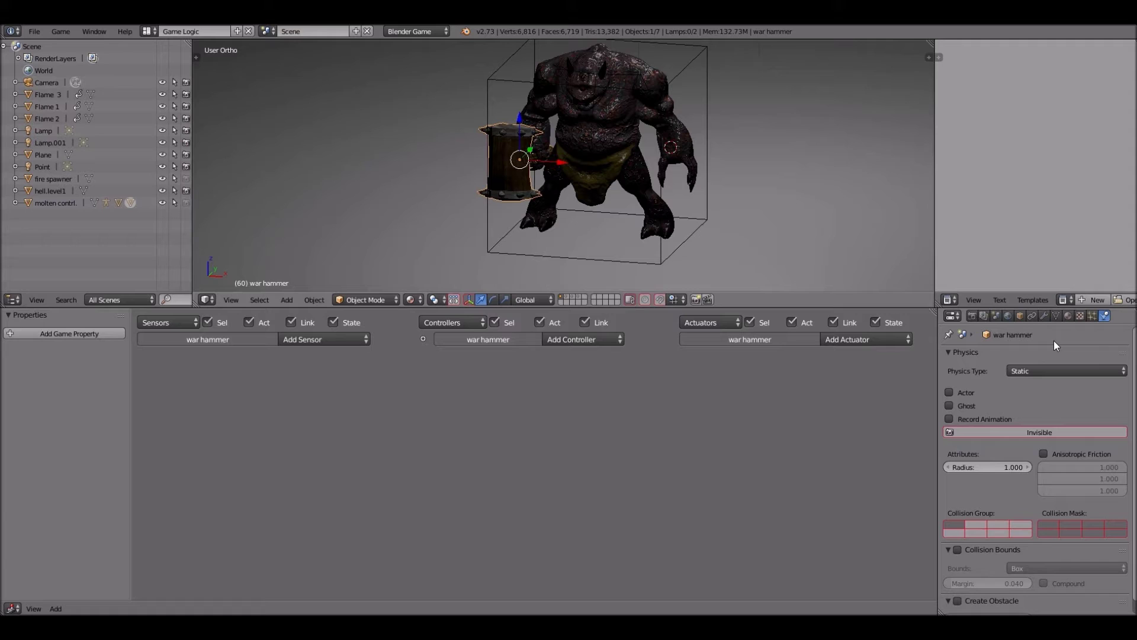
left_click(1073, 370)
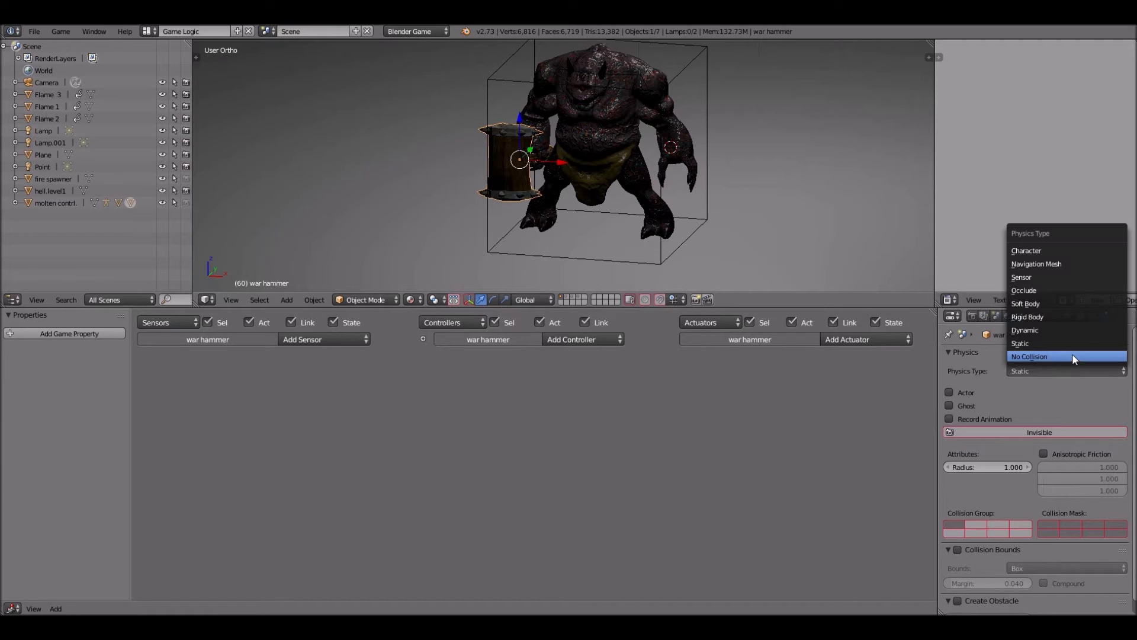
left_click(1074, 358)
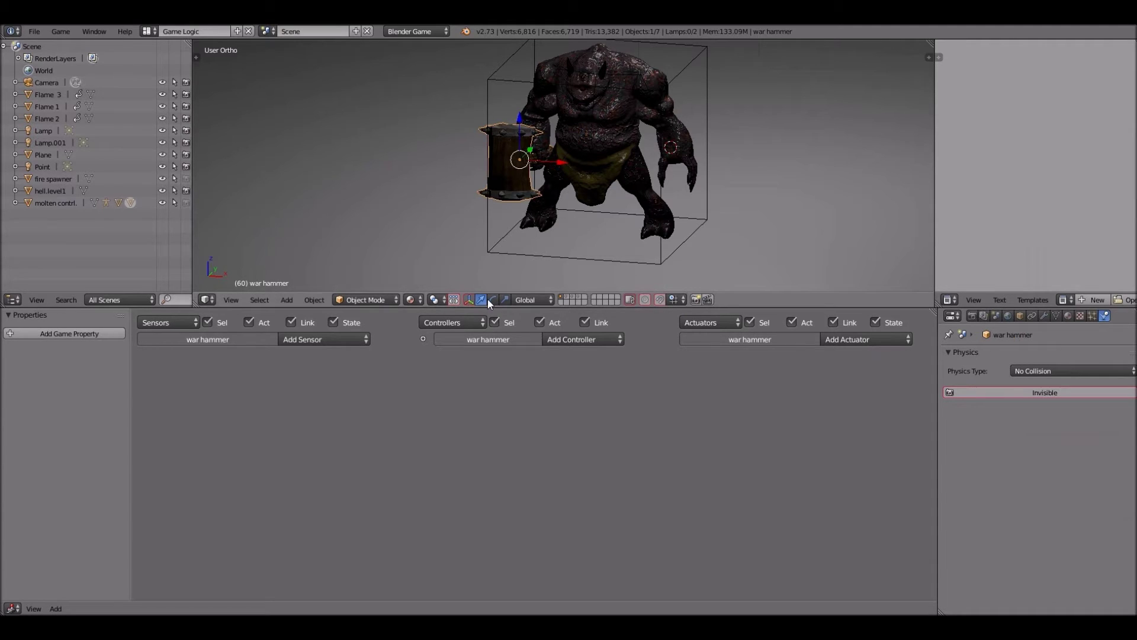
key("p")
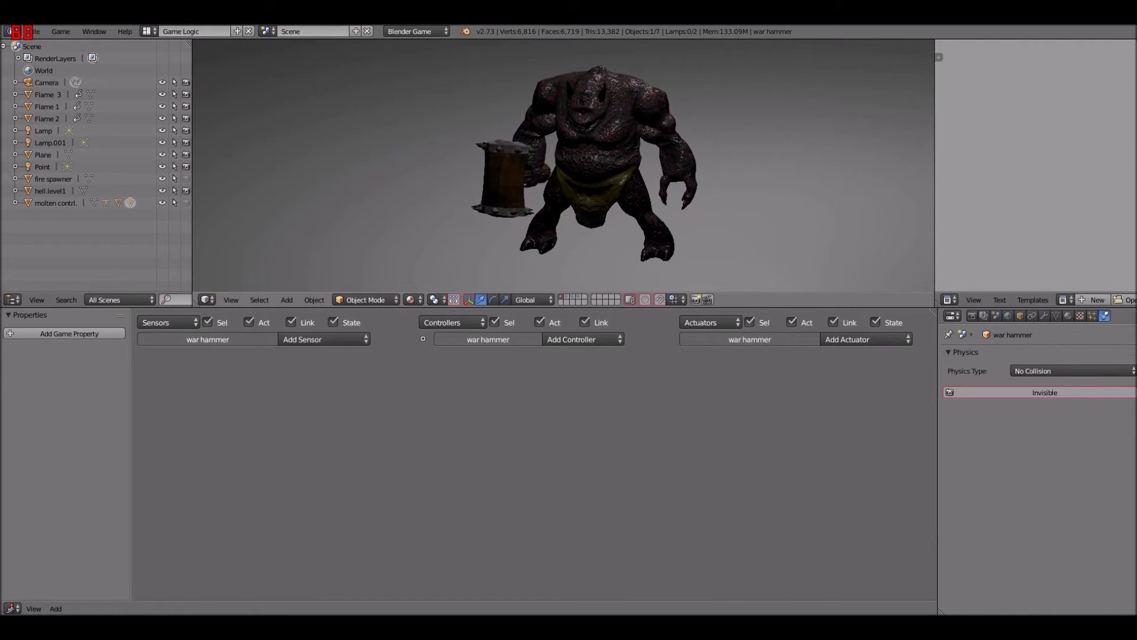
key("Escape")
Enlarge the 3D viewport and play the game to check the Idle animation from a raised front view
key("KP_2")
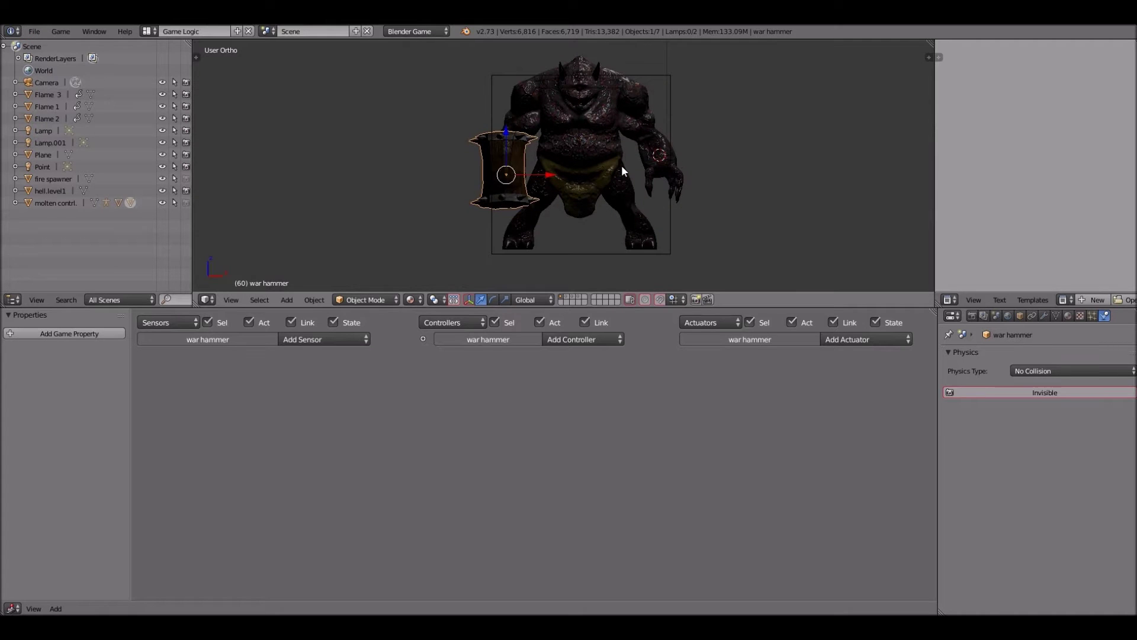
key("KP_6")
key("KP_8")
scroll(620, 165, "down", 6)
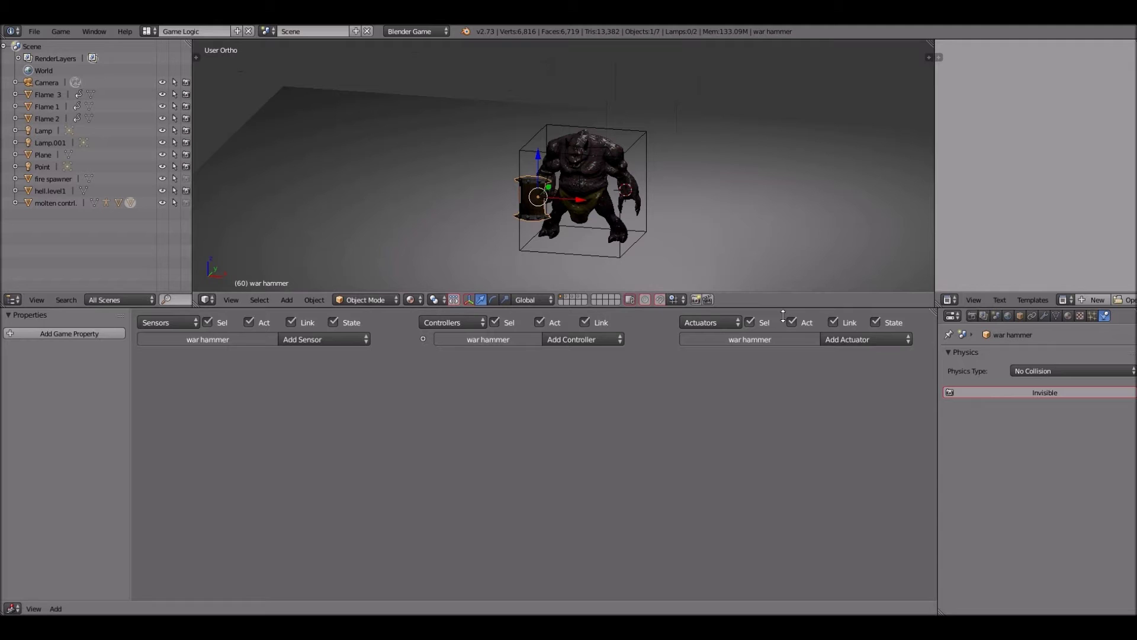
left_click_drag(784, 328, 782, 523)
scroll(692, 331, "up", 6)
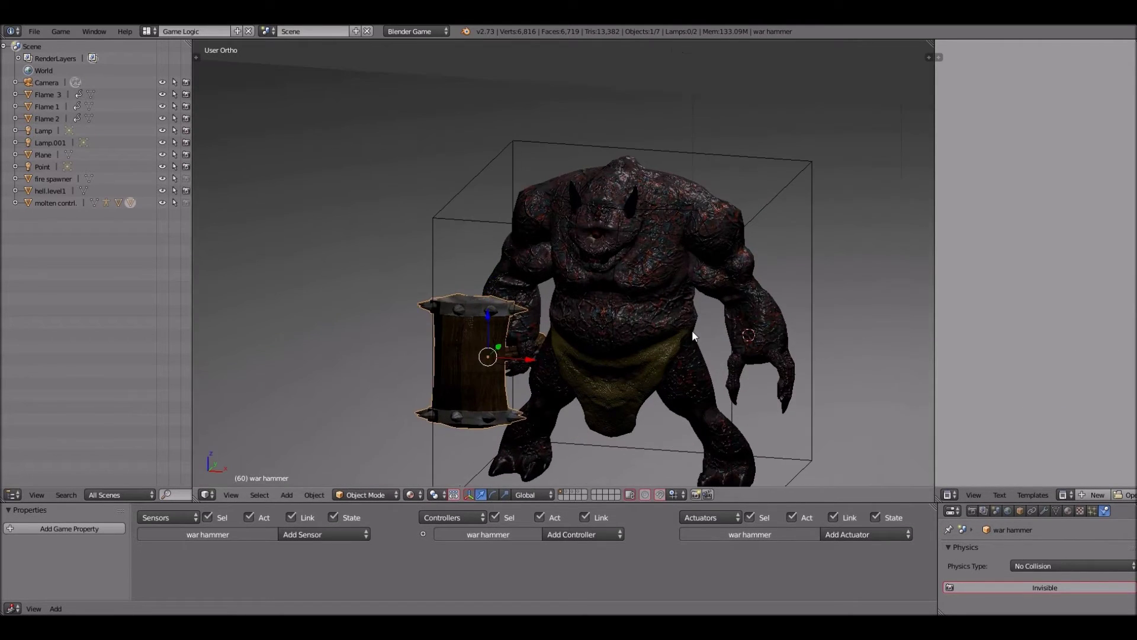
scroll(692, 331, "down", 2)
key("KP_2")
key("KP_0")
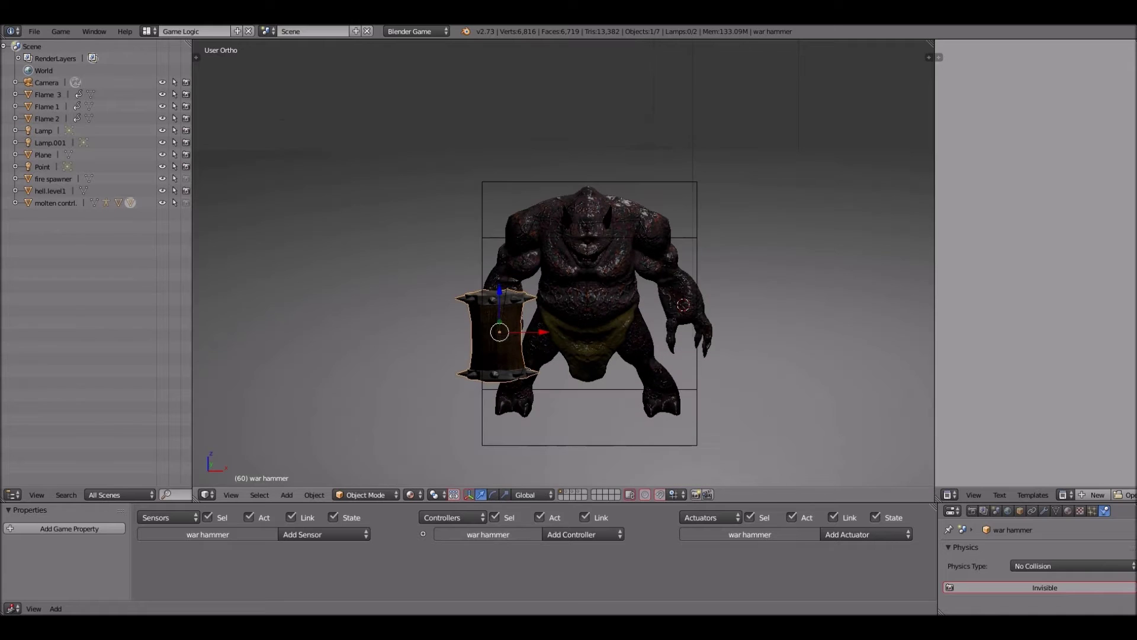
key("p")
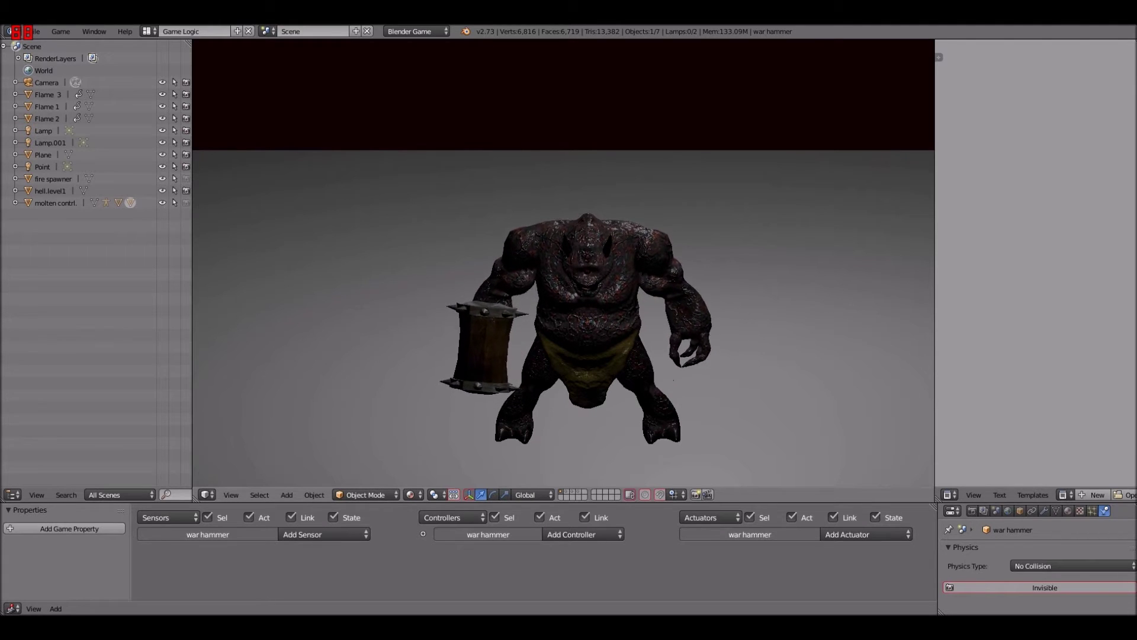
key("Escape")
Play the game from behind the monster to check its Idle animation and hammer
middle_click_drag(691, 329, 692, 329)
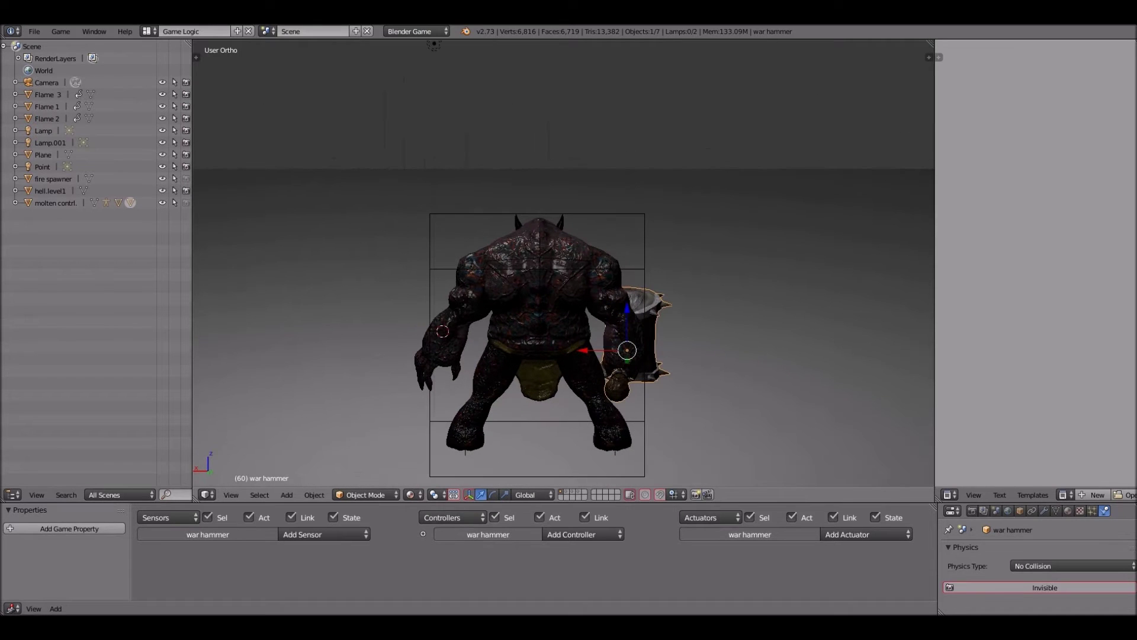
key("p")
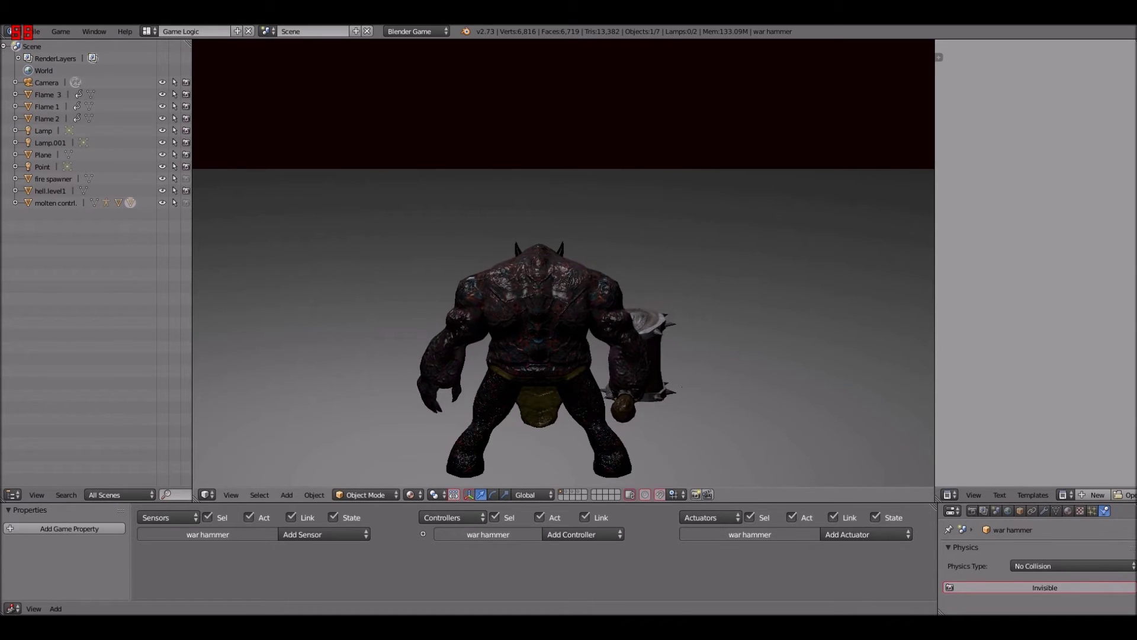
key("Escape")
key("KP_6")
key("KP_6")
key("KP_6")
key("KP_6")
key("KP_6")
key("KP_6")
key("KP_6")
key("KP_6")
key("KP_6")
key("KP_6")
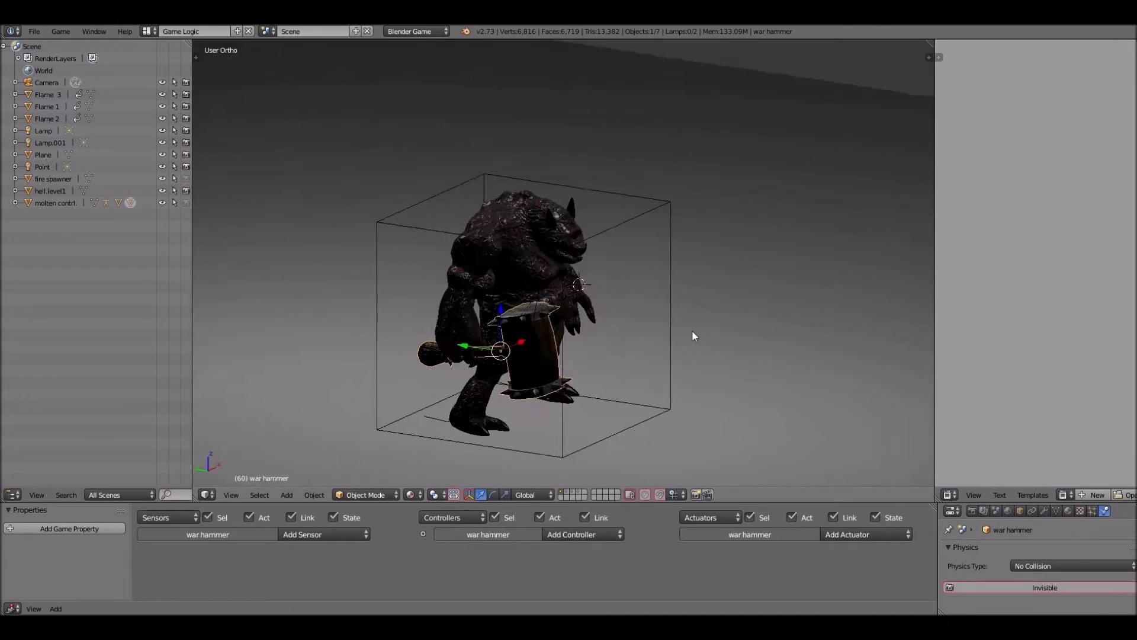
key("KP_6")
key("KP_6")
key("KP_6")
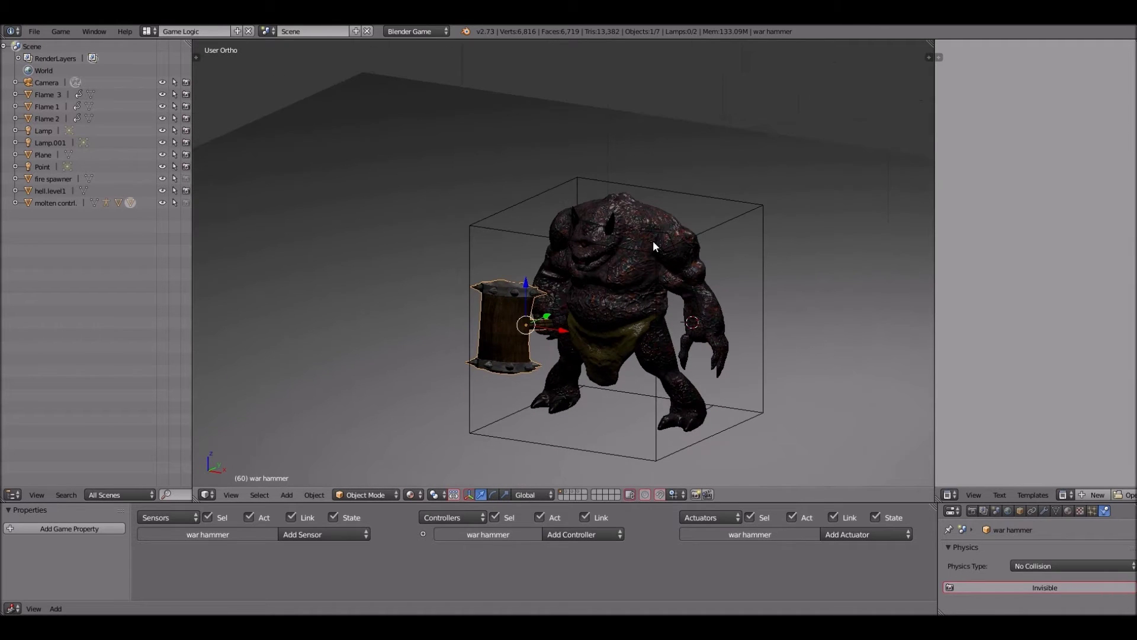
Begin saving the project under a new name in the Game Assets folder, adding AI after "molten enemy."
key("ctrl+s")
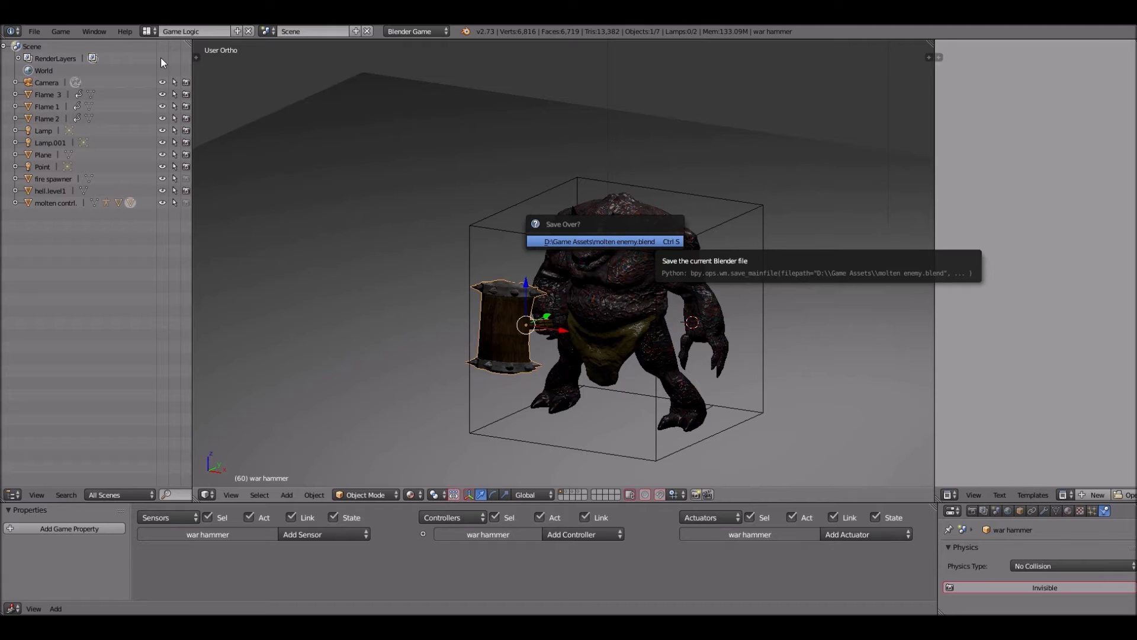
left_click(36, 31)
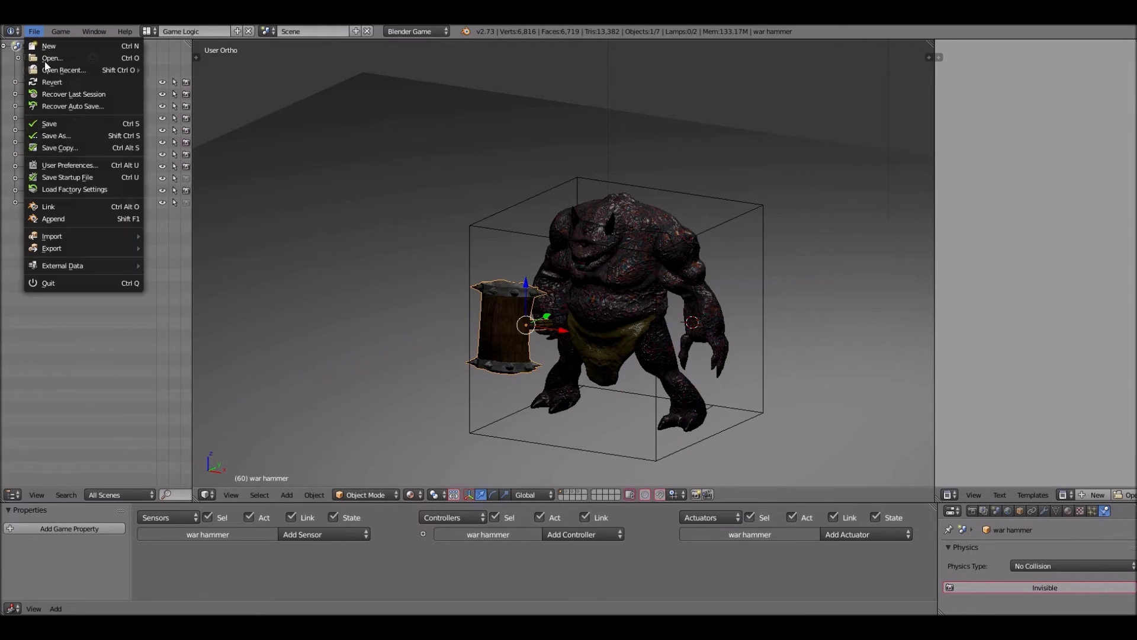
left_click(71, 140)
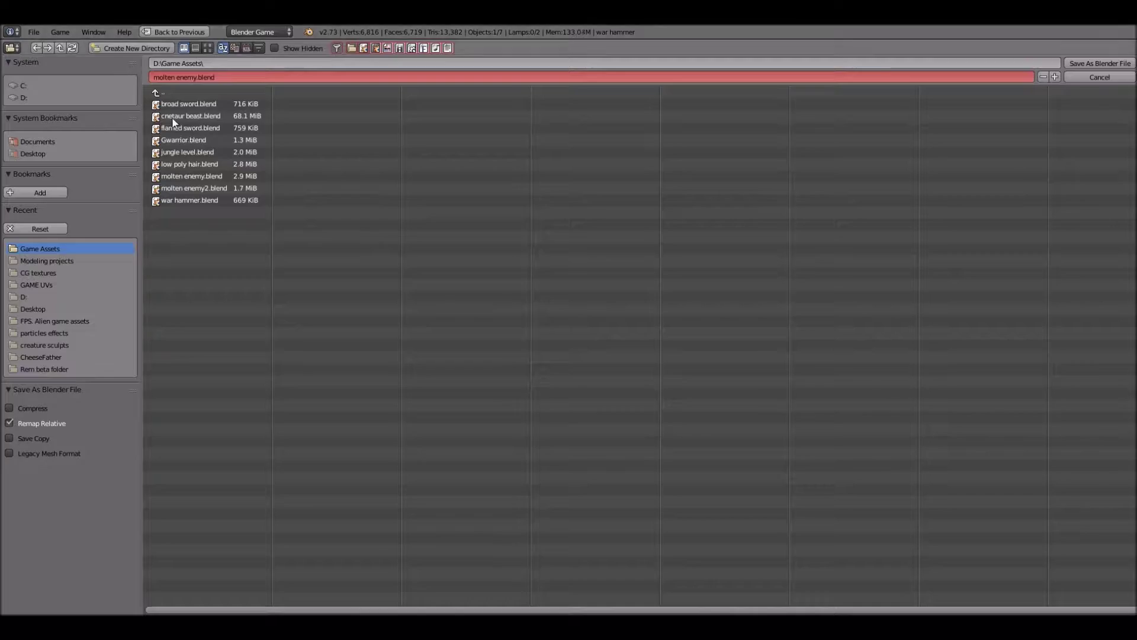
left_click(196, 76)
left_click(197, 77)
type("Al")
key("Return")
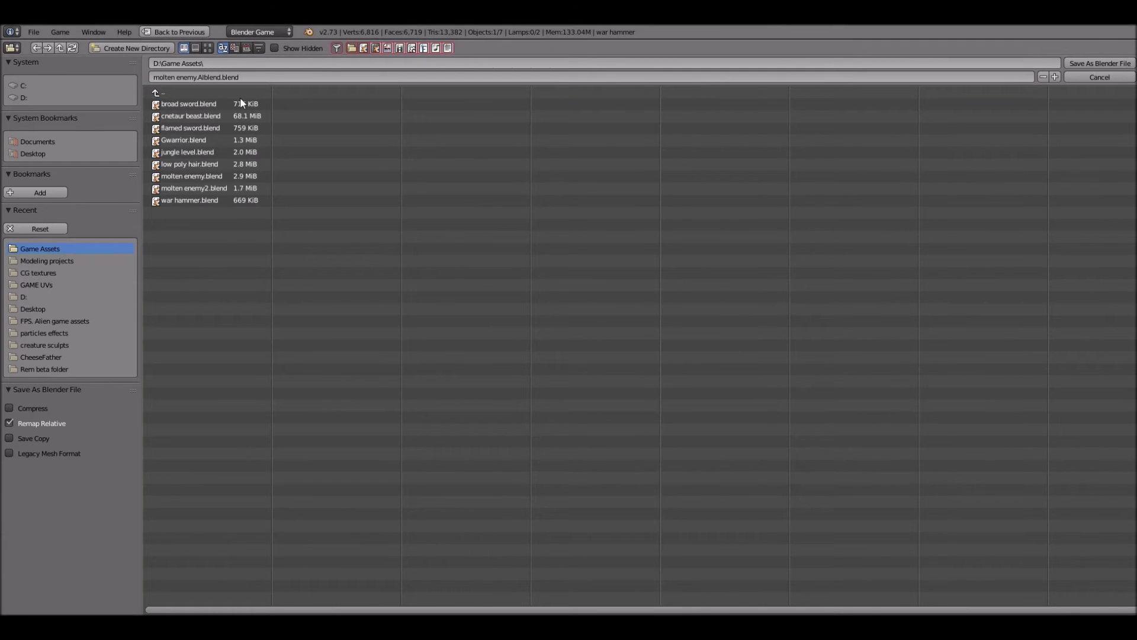
Correct the file name to molten enemy.AI.blend and save the project
left_click(220, 78)
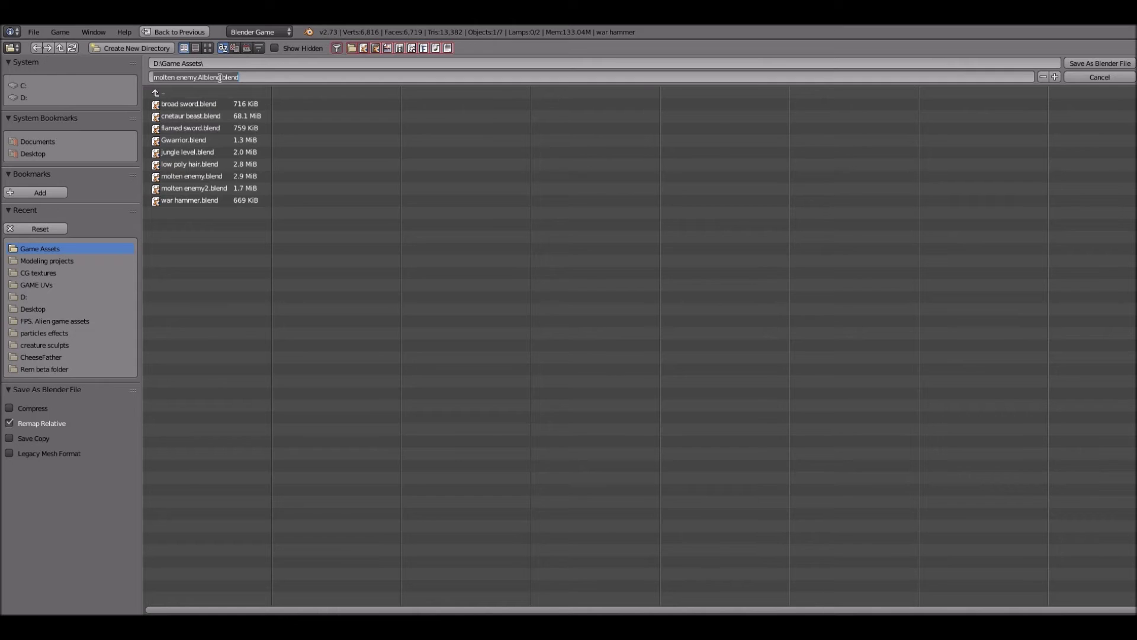
left_click(220, 78)
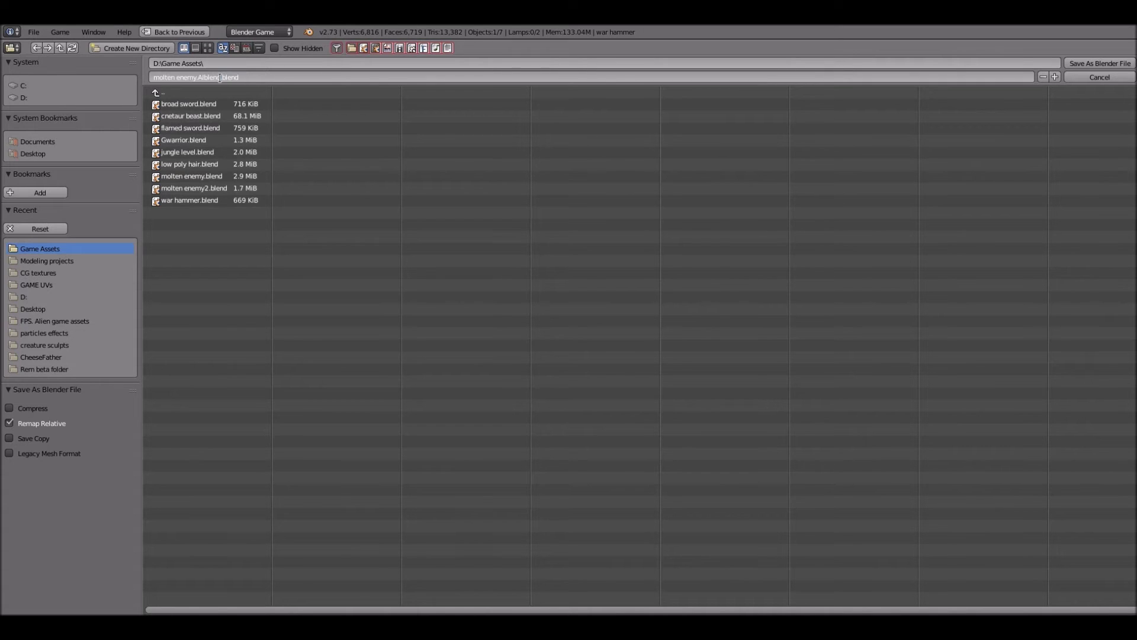
key("BackSpace")
key("BackSpace")
key("BackSpace")
key("BackSpace")
key("Return")
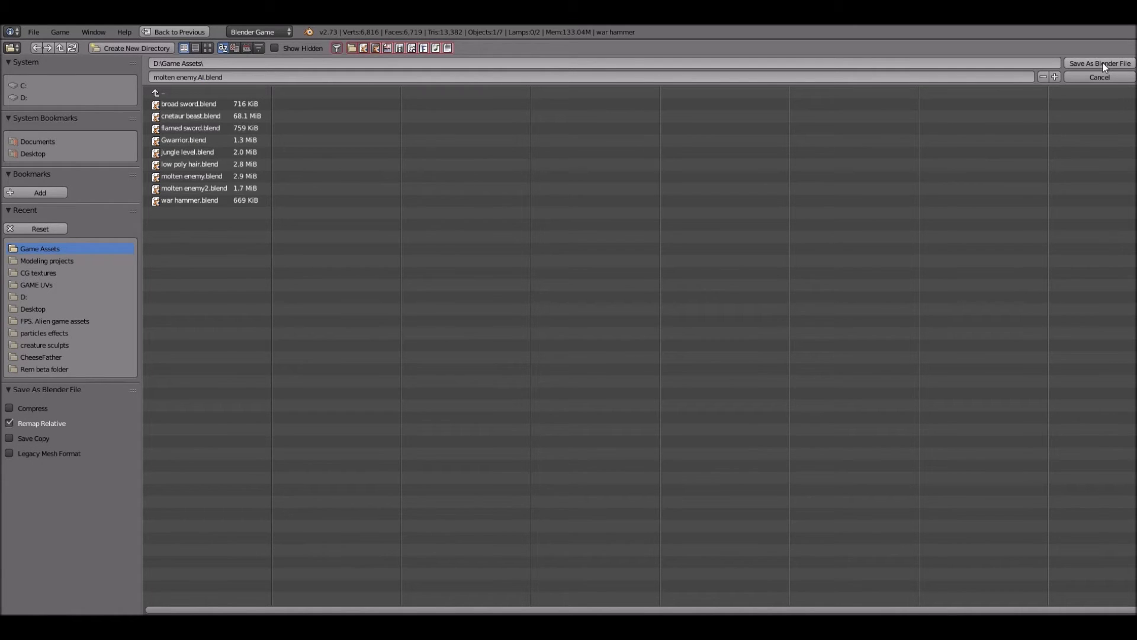
left_click(1101, 63)
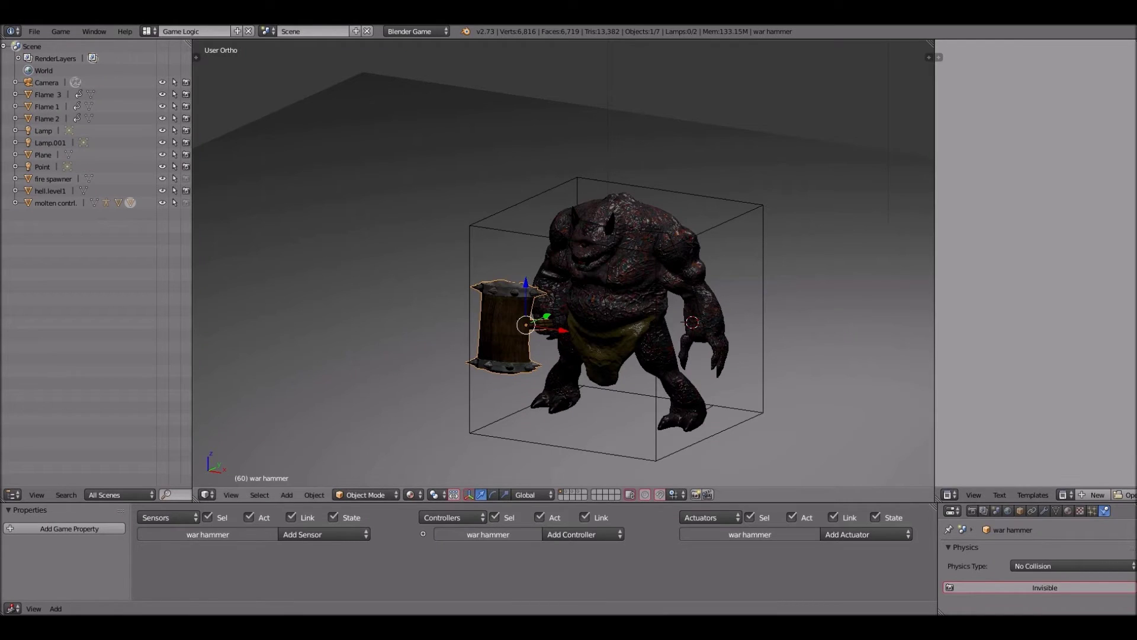
Play the game from an angled view and from the front to check the monster's Idle animation
key("p")
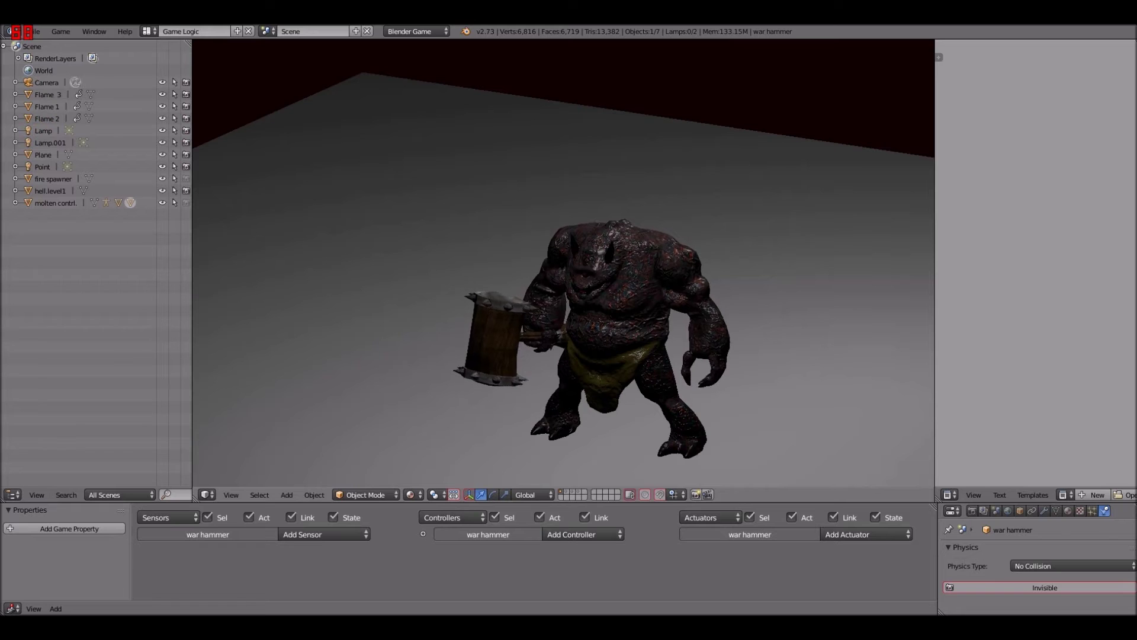
key("Escape")
key("KP_4")
key("KP_4")
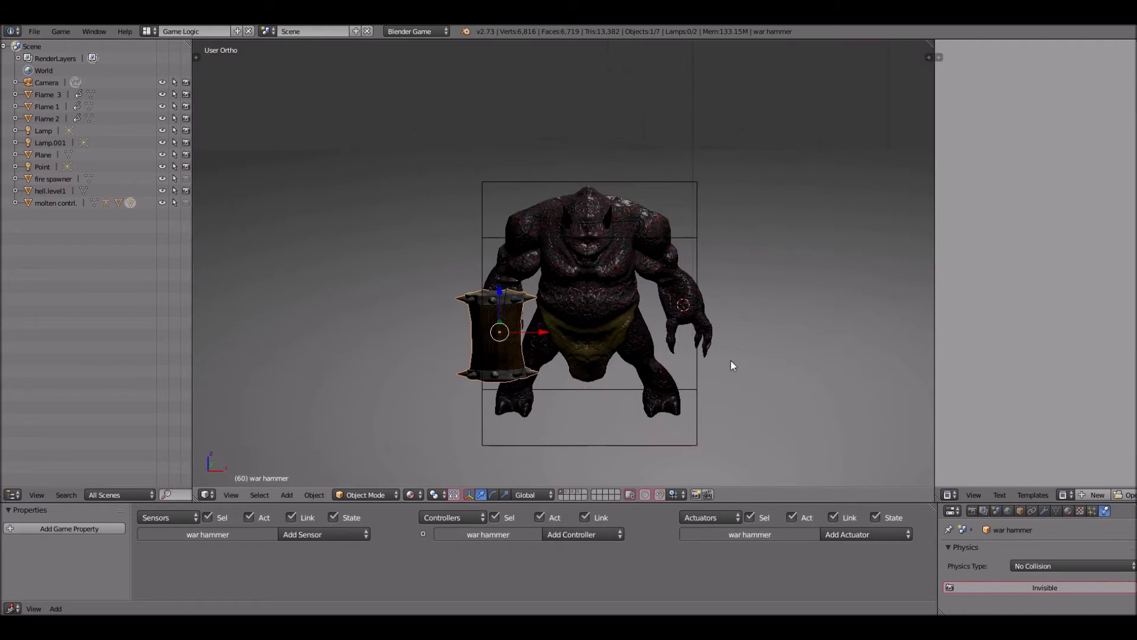
key("KP_2")
key("p")
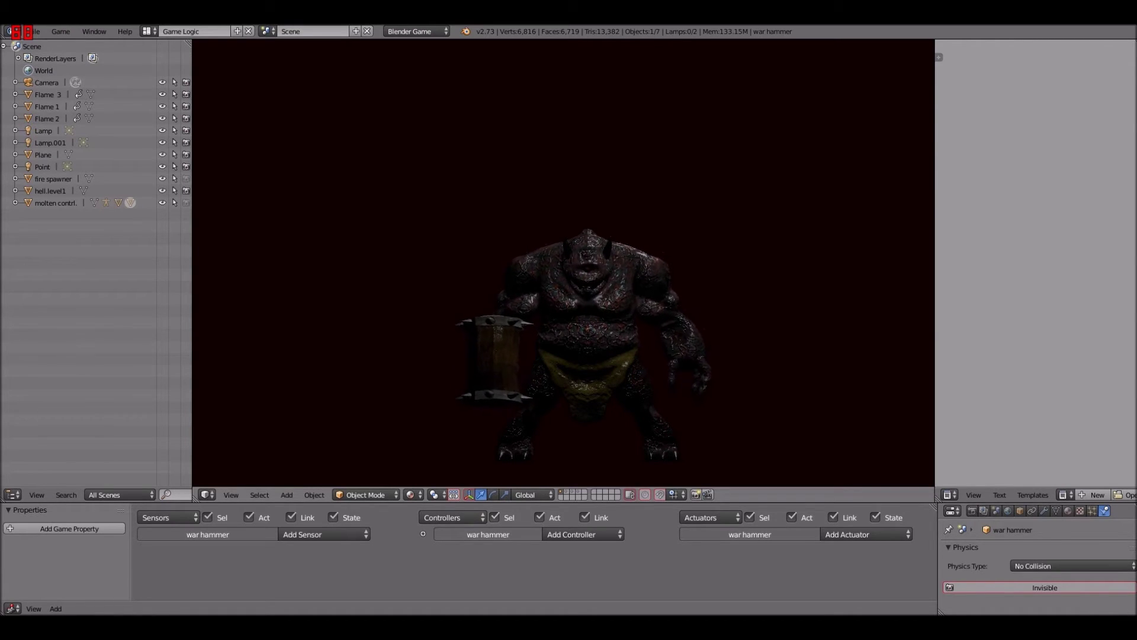
key("Escape")
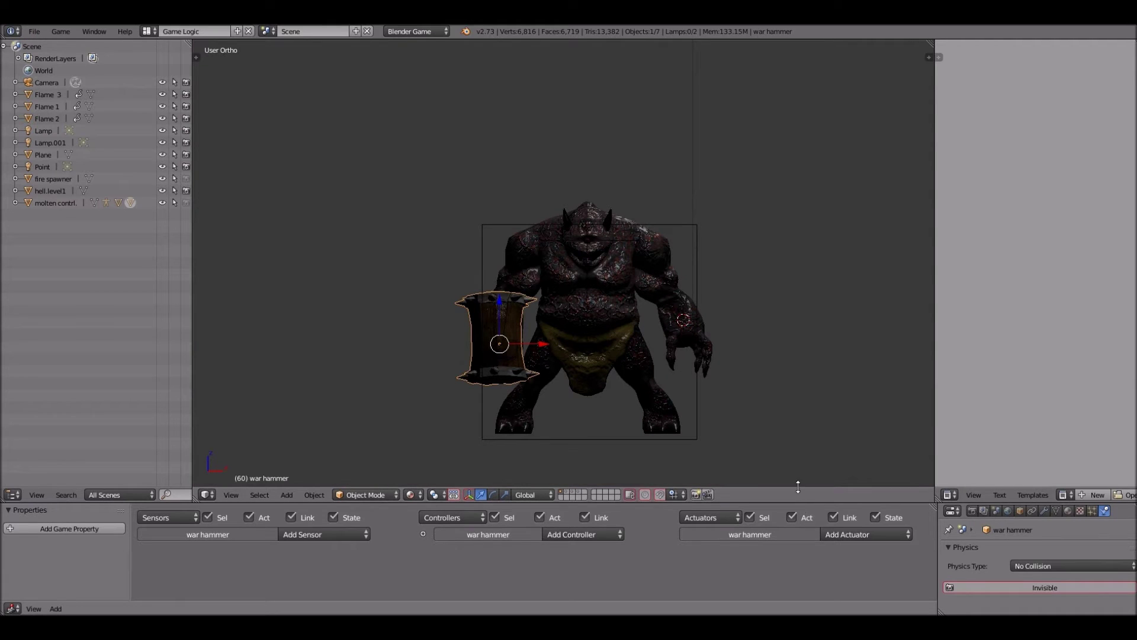
Enlarge the logic editing area and add a Keyboard sensor to the monster's control cube
left_click_drag(800, 446, 699, 301)
scroll(670, 278, "down", 3, "shift")
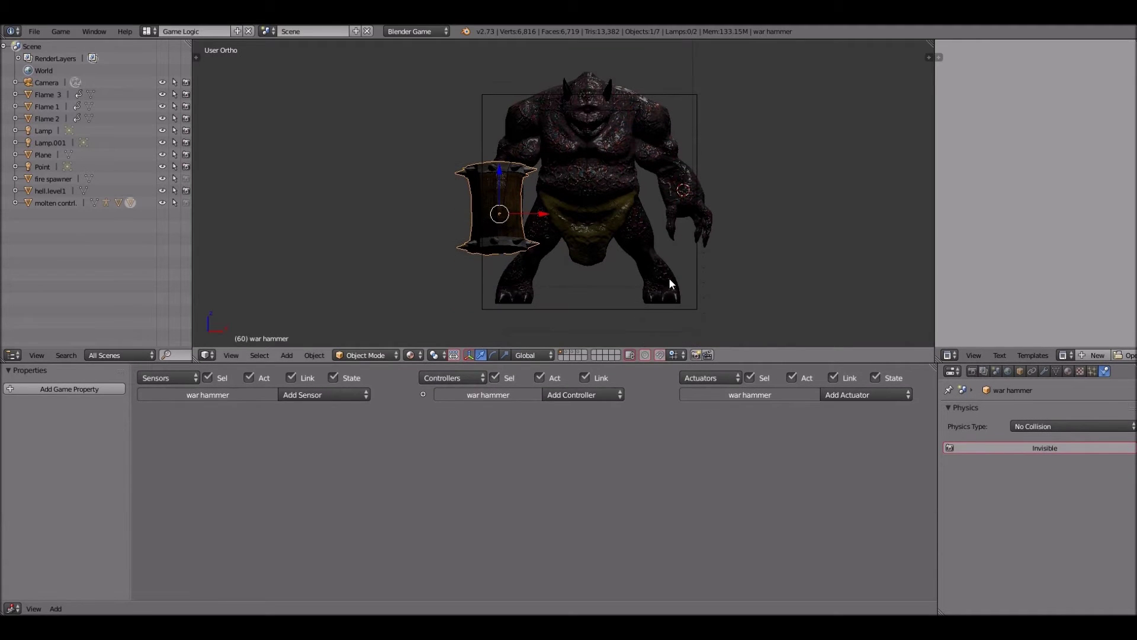
key("KP_6")
key("KP_8")
key("KP_6")
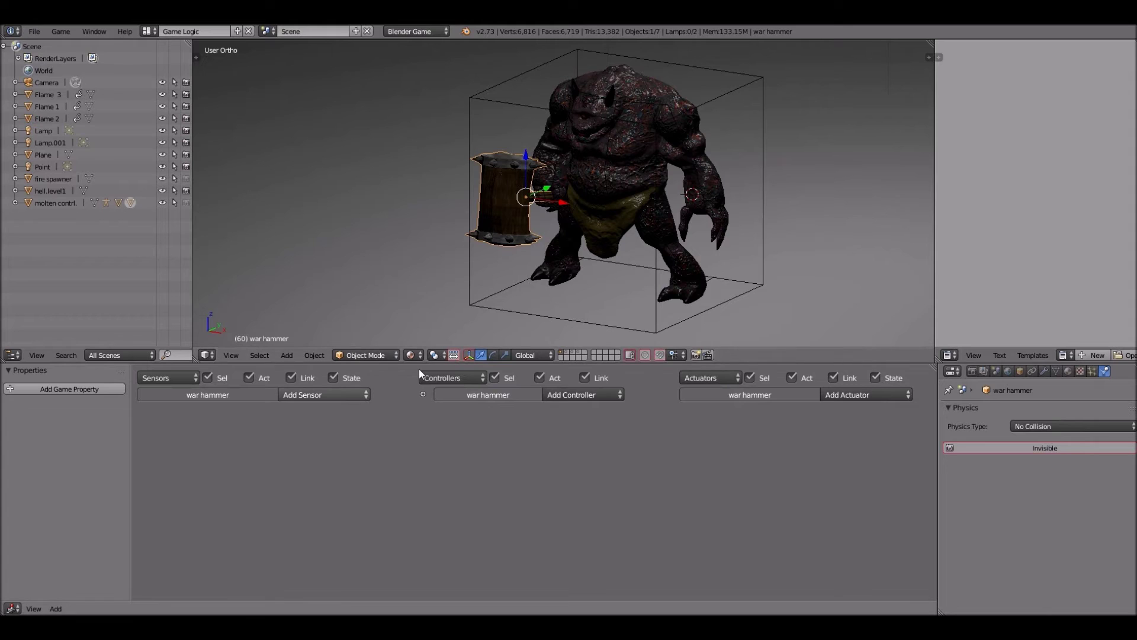
right_click(492, 308)
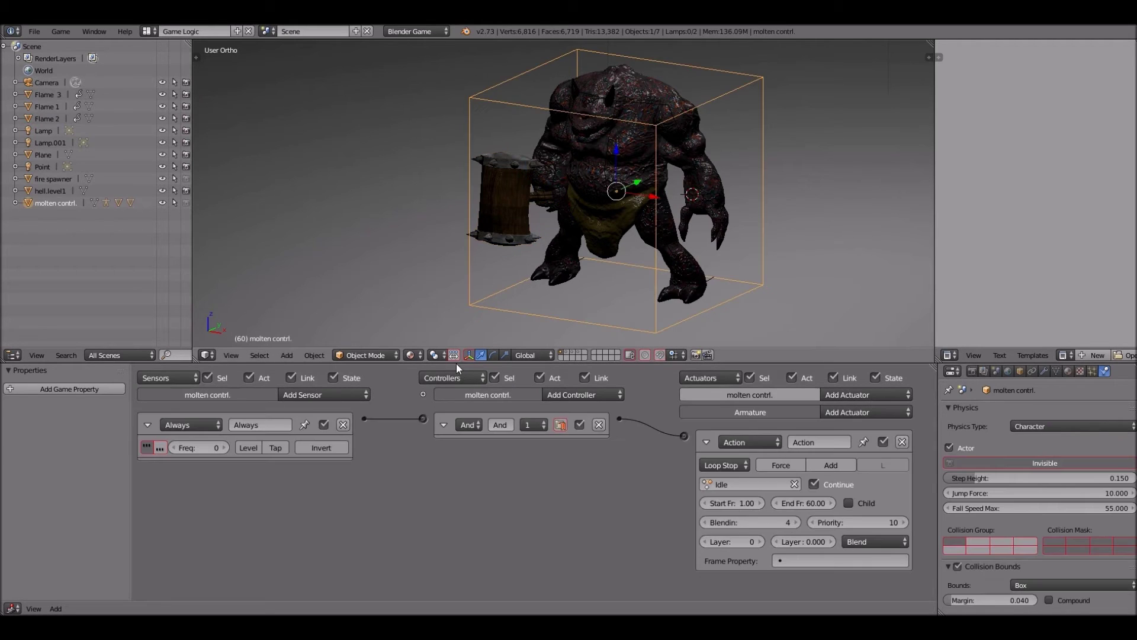
left_click(339, 401)
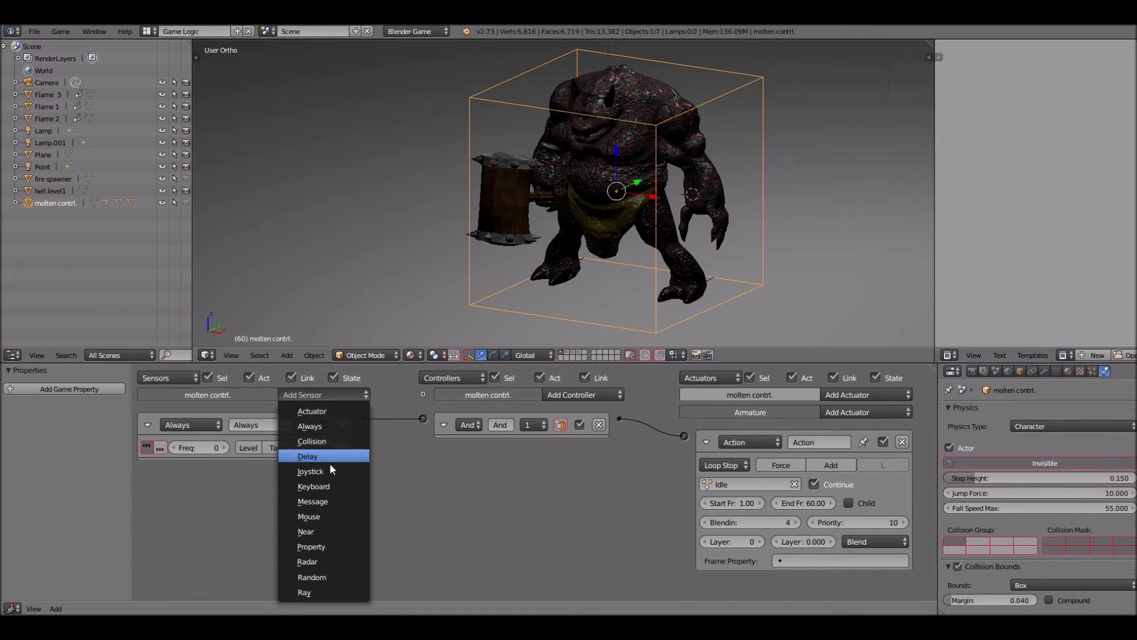
left_click(330, 486)
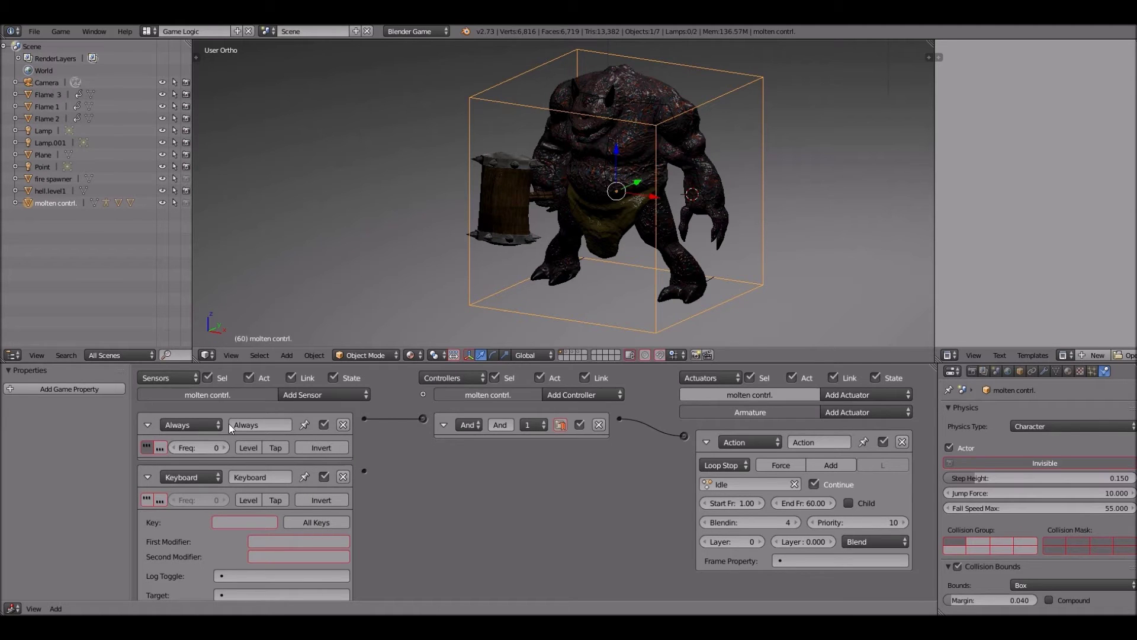
Rename the Always sensor to idle, and collapse it along with its And controller
left_click(263, 423)
type("id")
key("BackSpace")
left_click(145, 424)
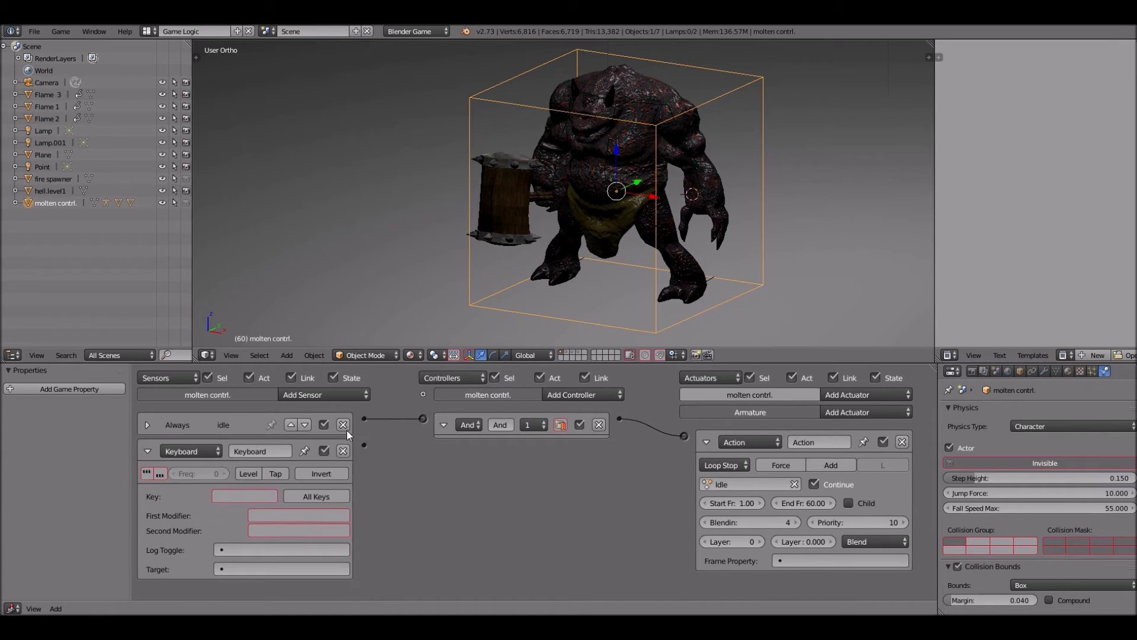
left_click(443, 426)
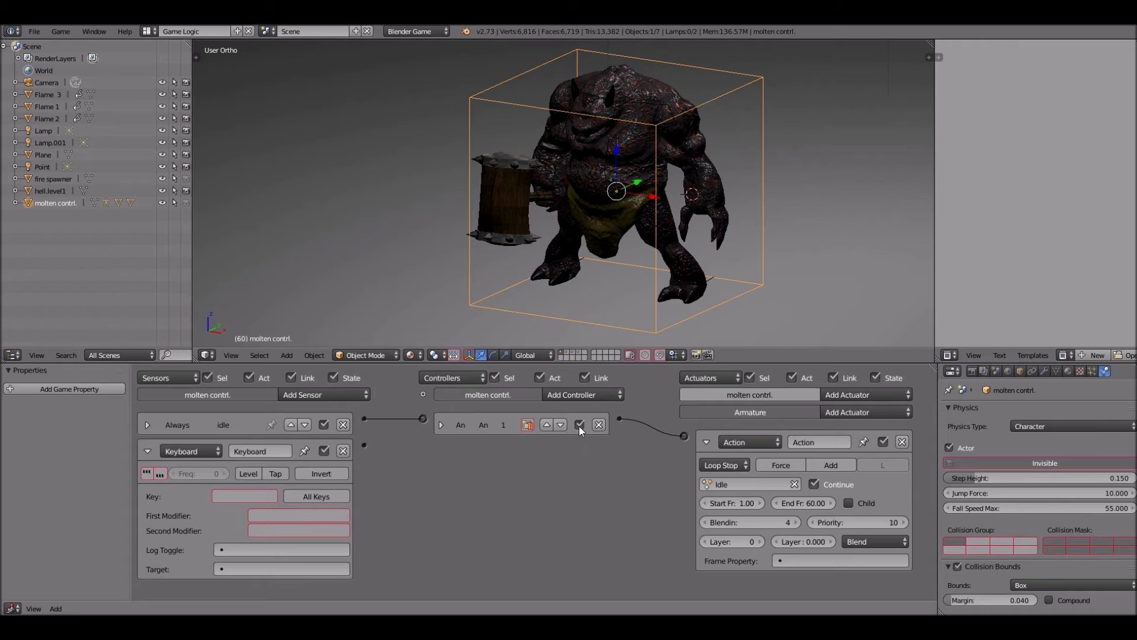
Rename the armature's Action actuator to idle and collapse its settings
left_click(706, 443)
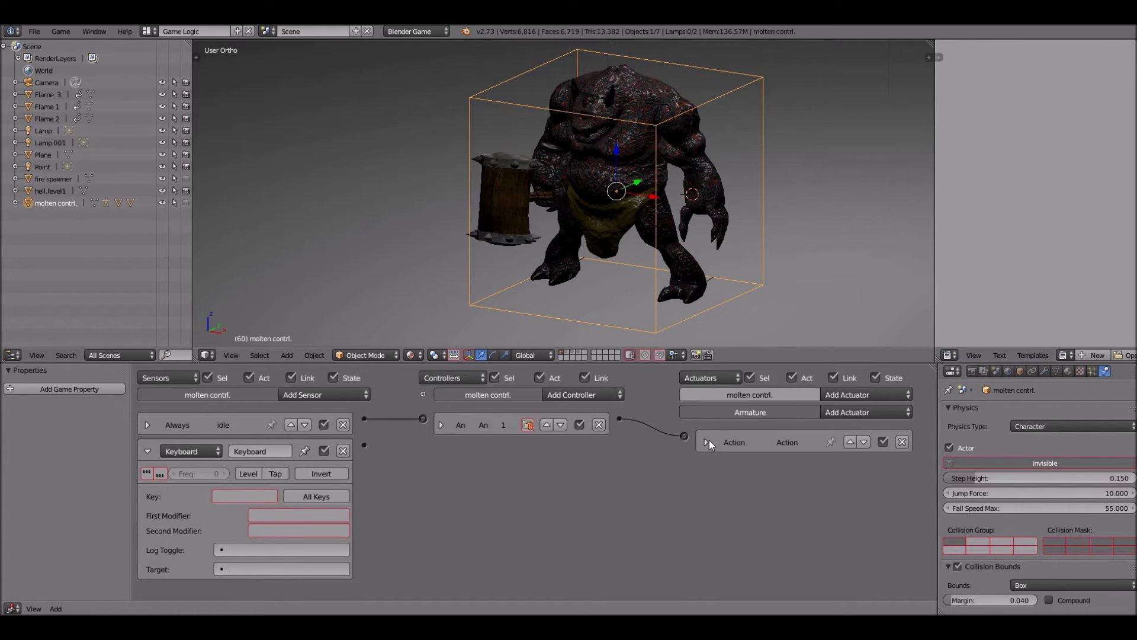
left_click(709, 440)
left_click(819, 443)
type("idel")
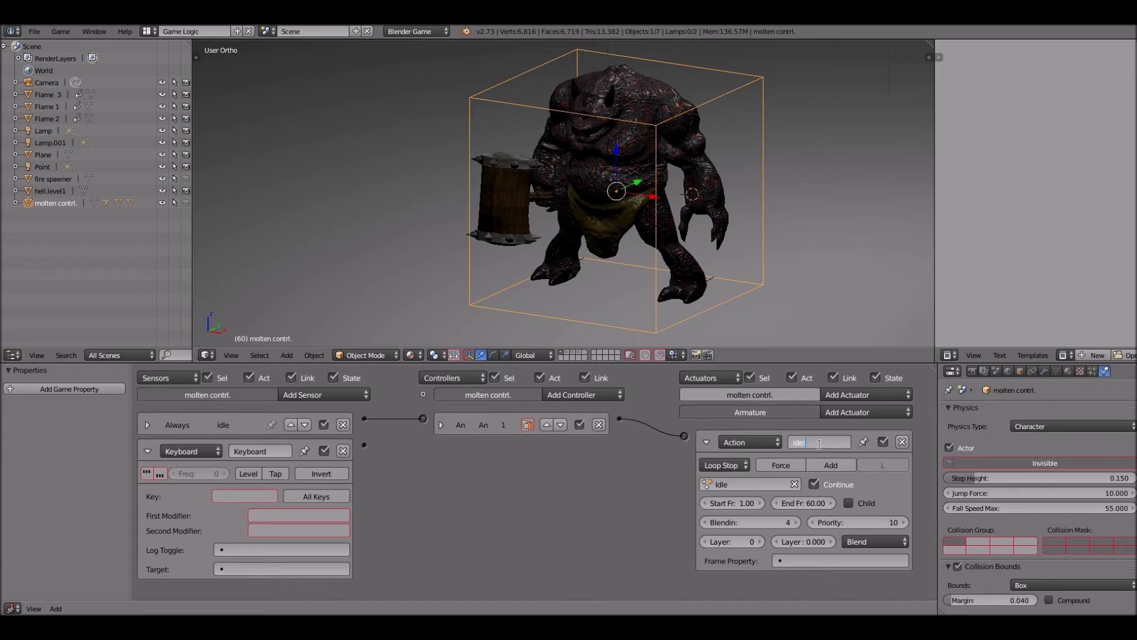
key("BackSpace")
key("BackSpace")
type("le")
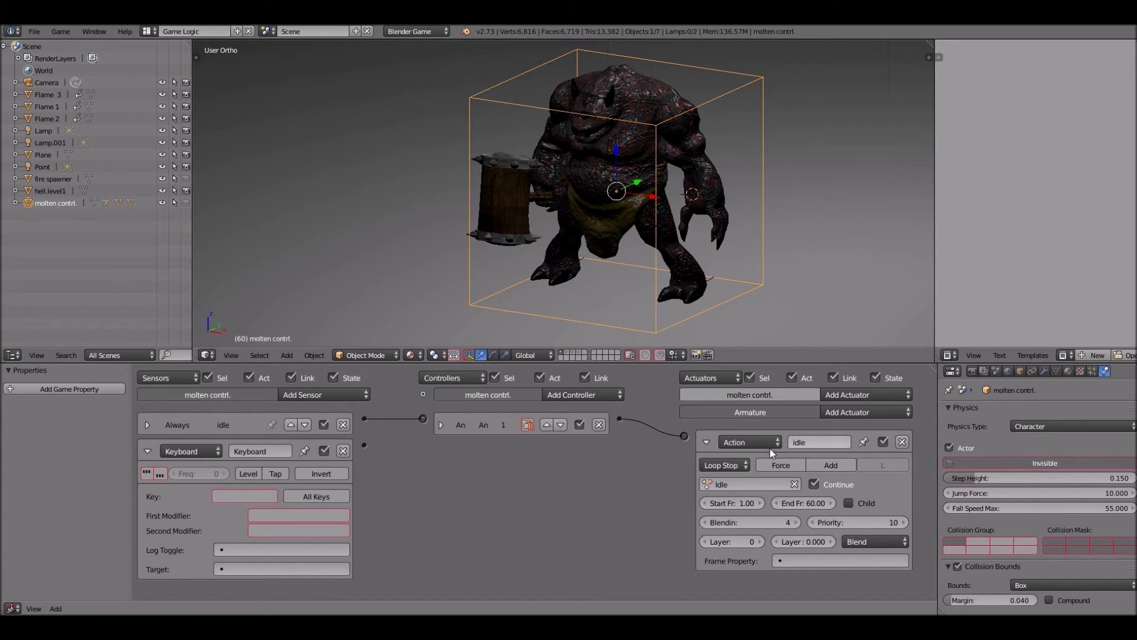
key("Return")
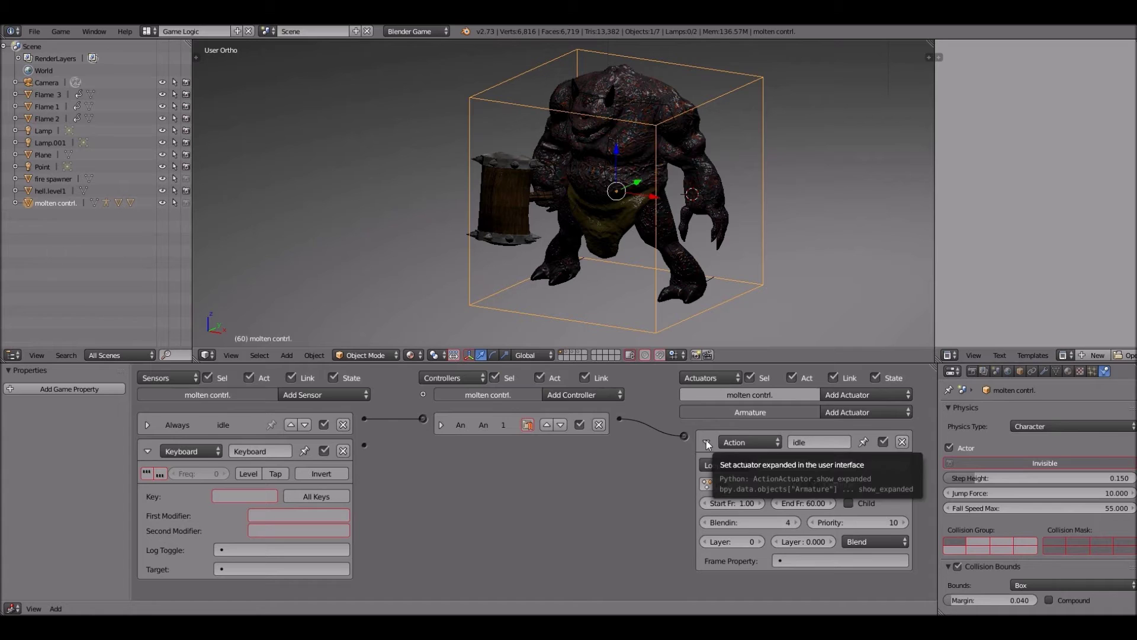
left_click(706, 444)
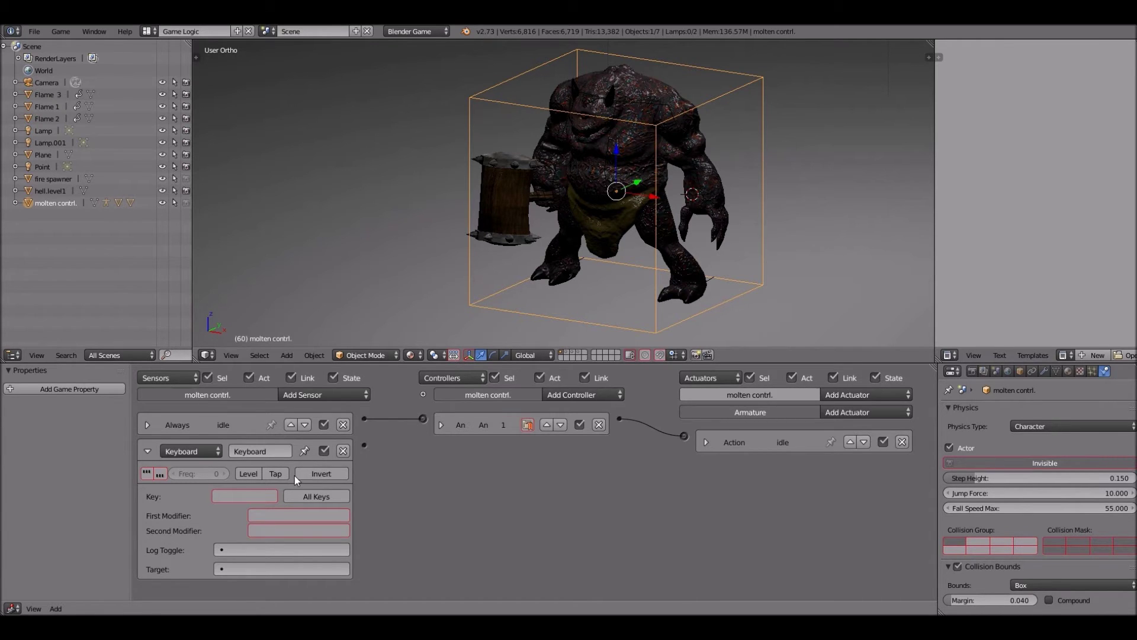
Assign the Up Arrow key to the Keyboard sensor and add a second And controller to the control cube
left_click(254, 496)
key("Up")
left_click(594, 402)
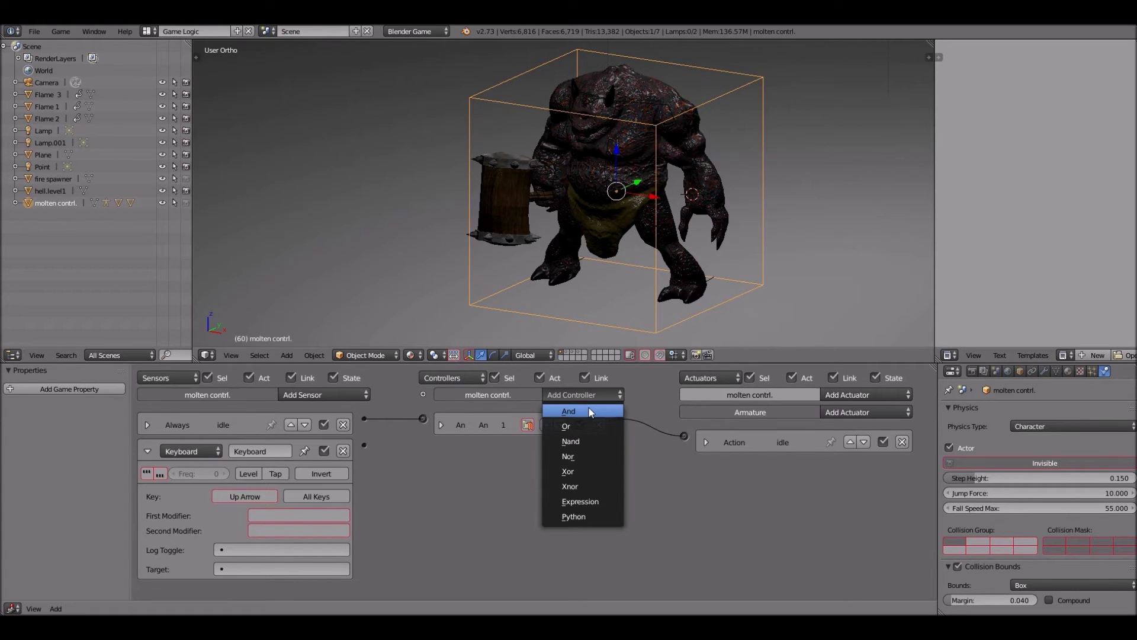
left_click(589, 410)
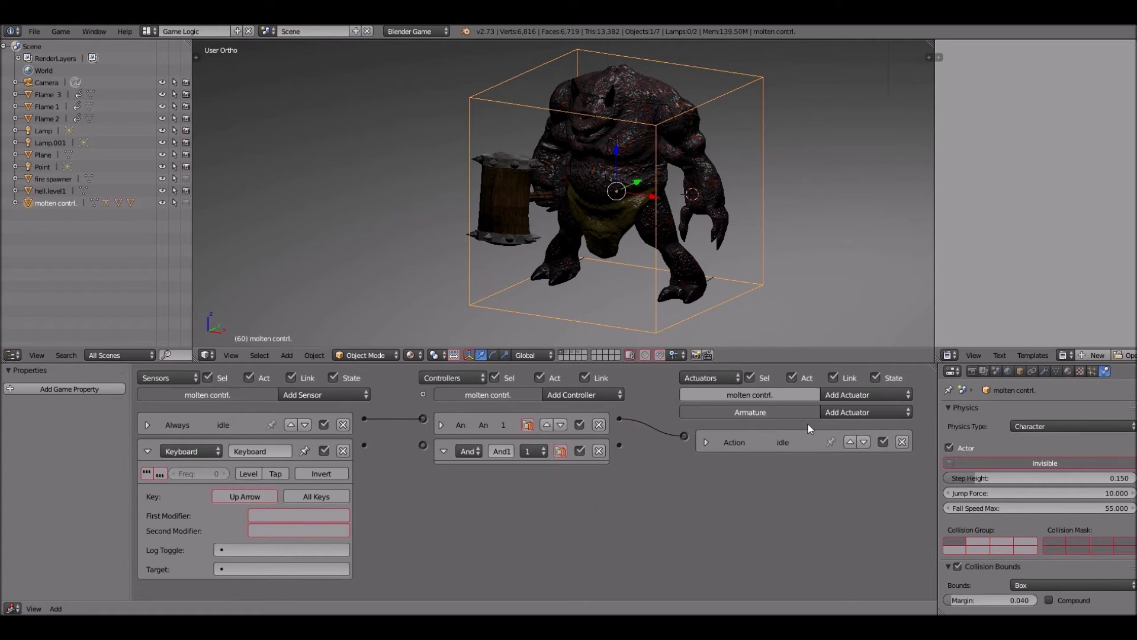
Add a Motion actuator to the control cube and link it through the second And controller to the Keyboard sensor
left_click(859, 393)
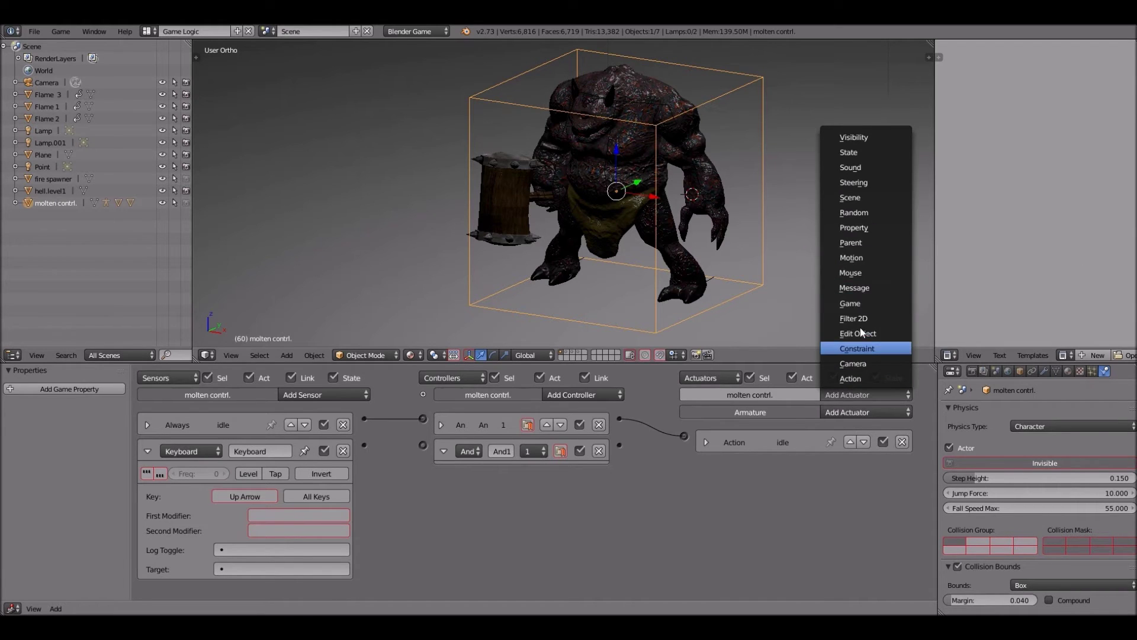
left_click(862, 257)
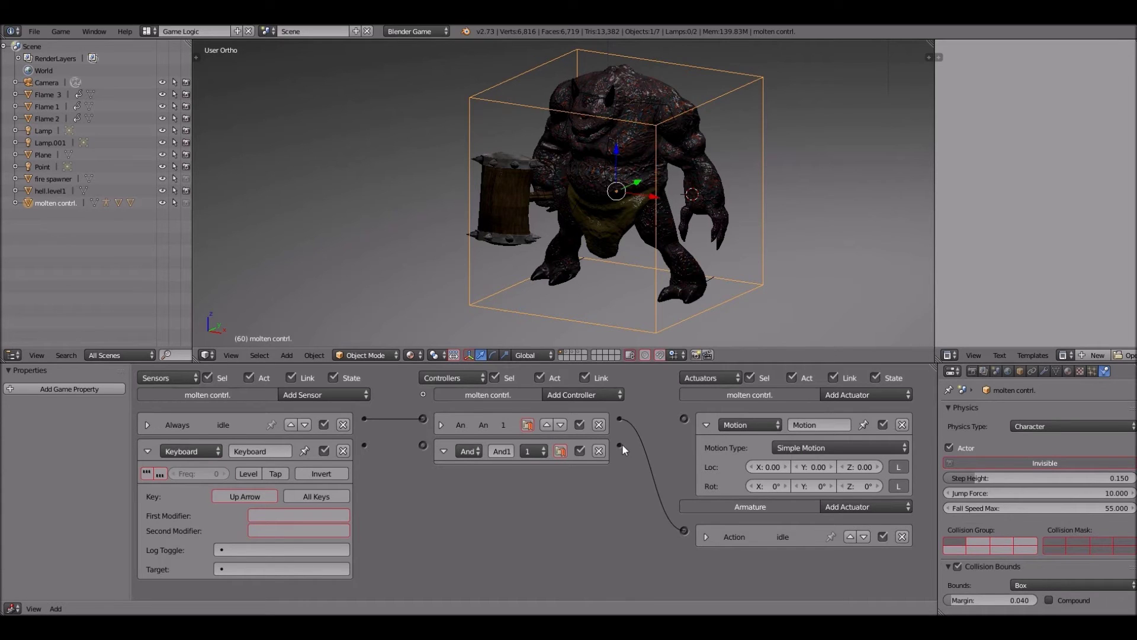
left_click_drag(677, 423, 685, 419)
left_click_drag(418, 447, 422, 446)
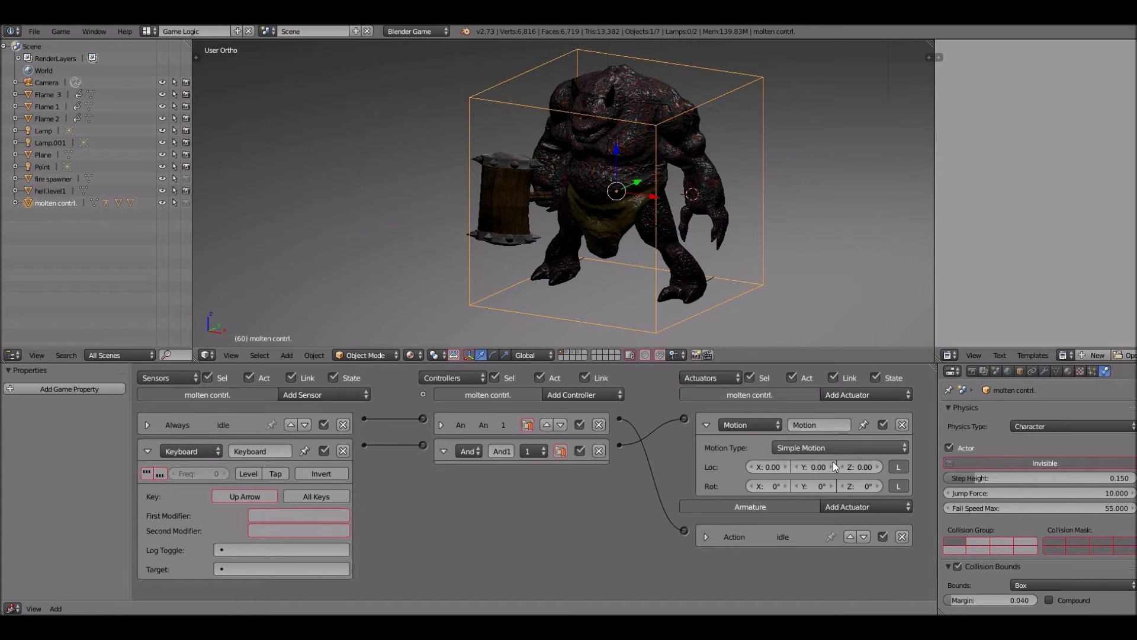
Give the Motion actuator a small negative Y location movement and collapse its settings
left_click(798, 466)
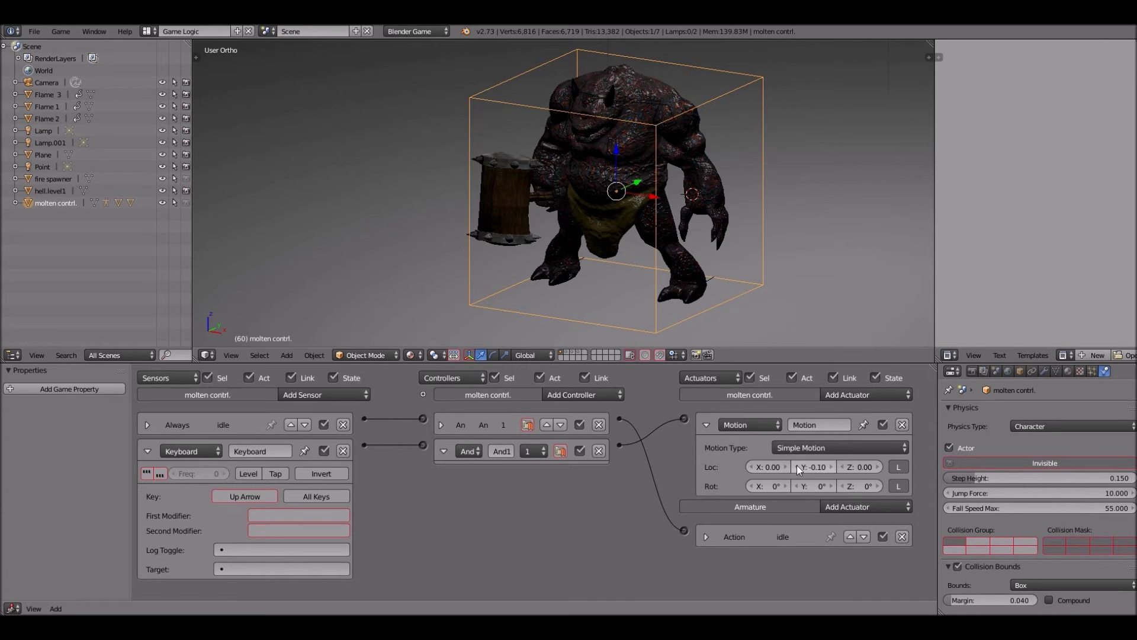
left_click(798, 466)
left_click(797, 466)
left_click(798, 465)
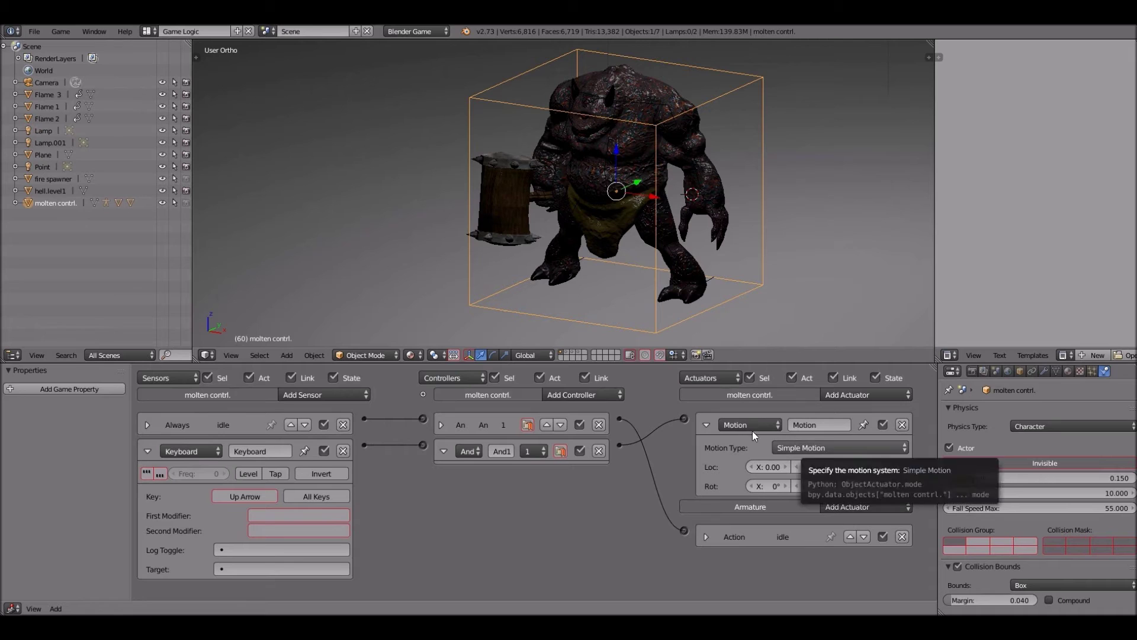
left_click(707, 423)
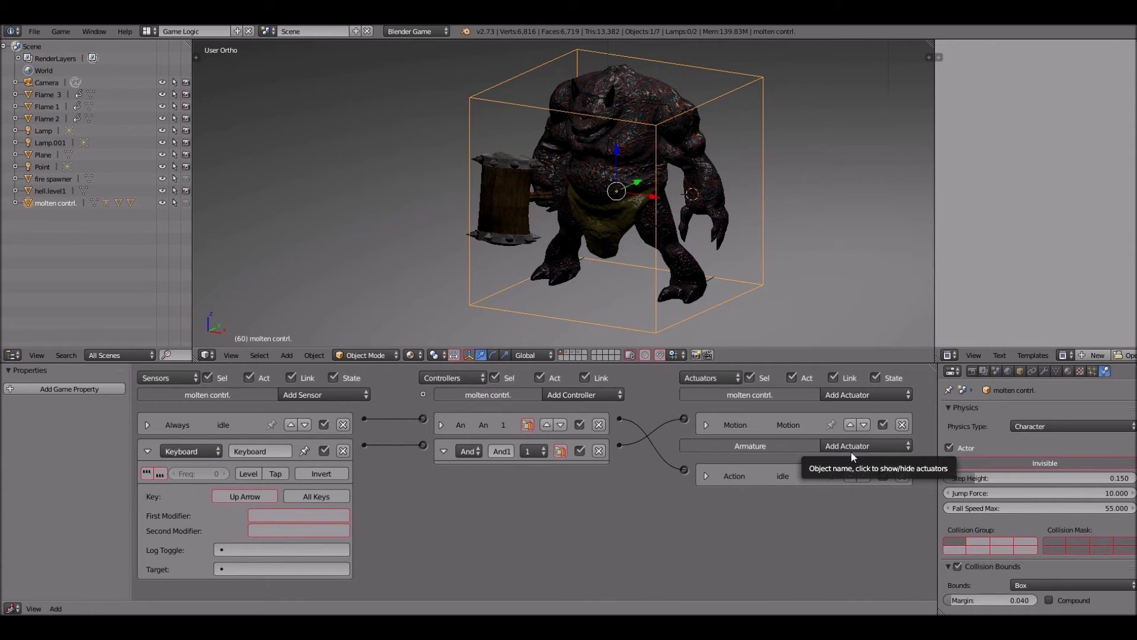
Add a second Action actuator to the armature, linked to the second And controller, with its play mode set to Loop Stop
left_click(877, 445)
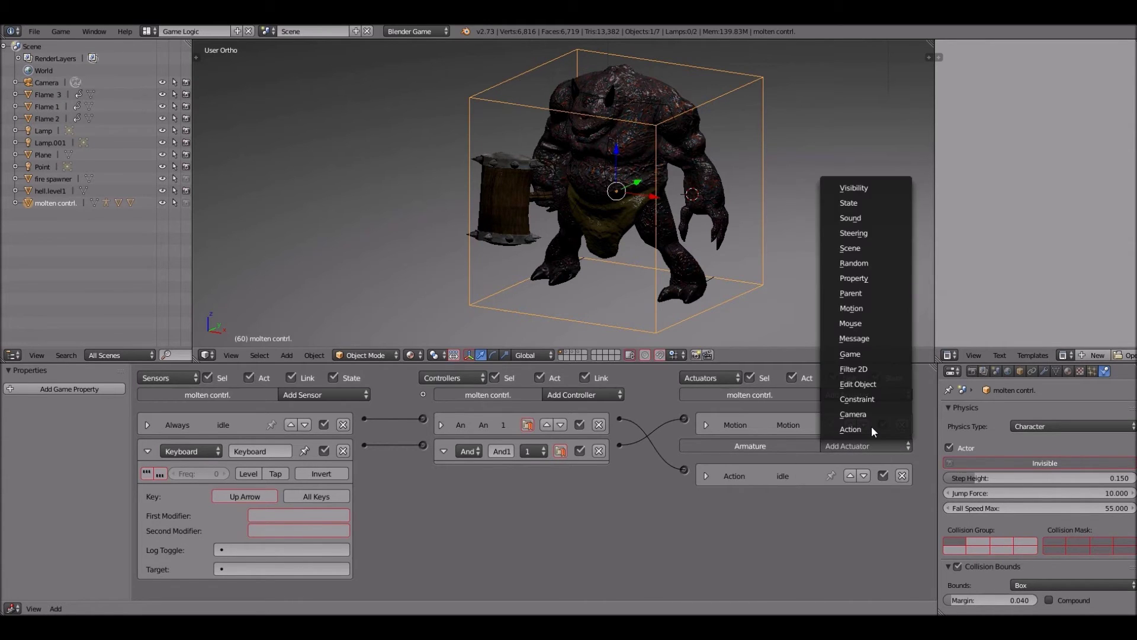
left_click(872, 429)
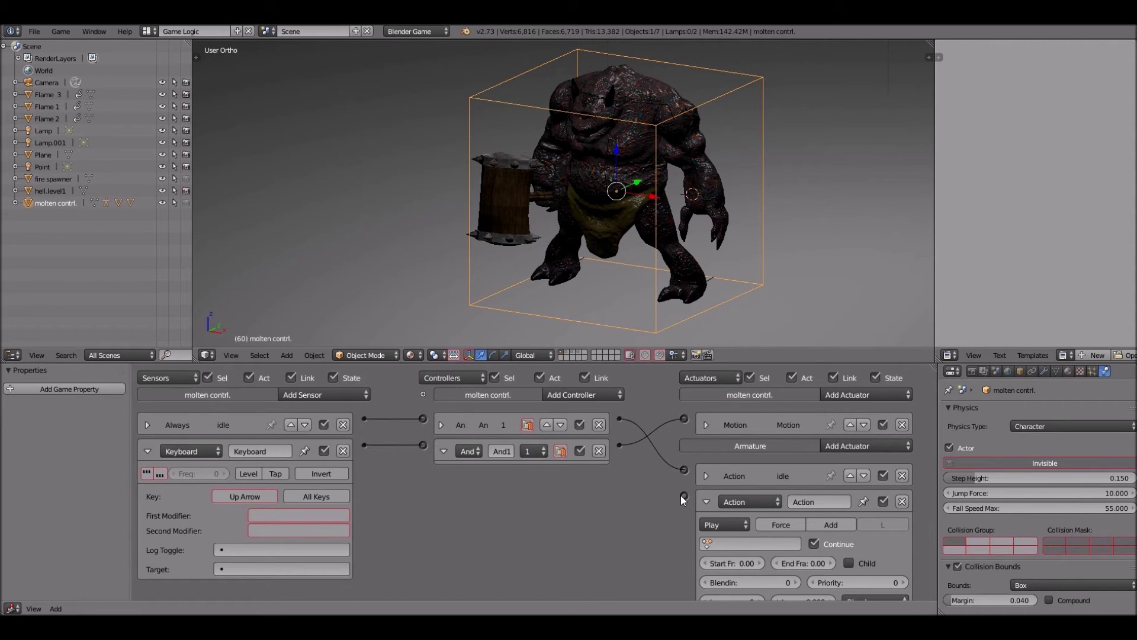
left_click_drag(657, 486, 619, 446)
left_click(746, 517)
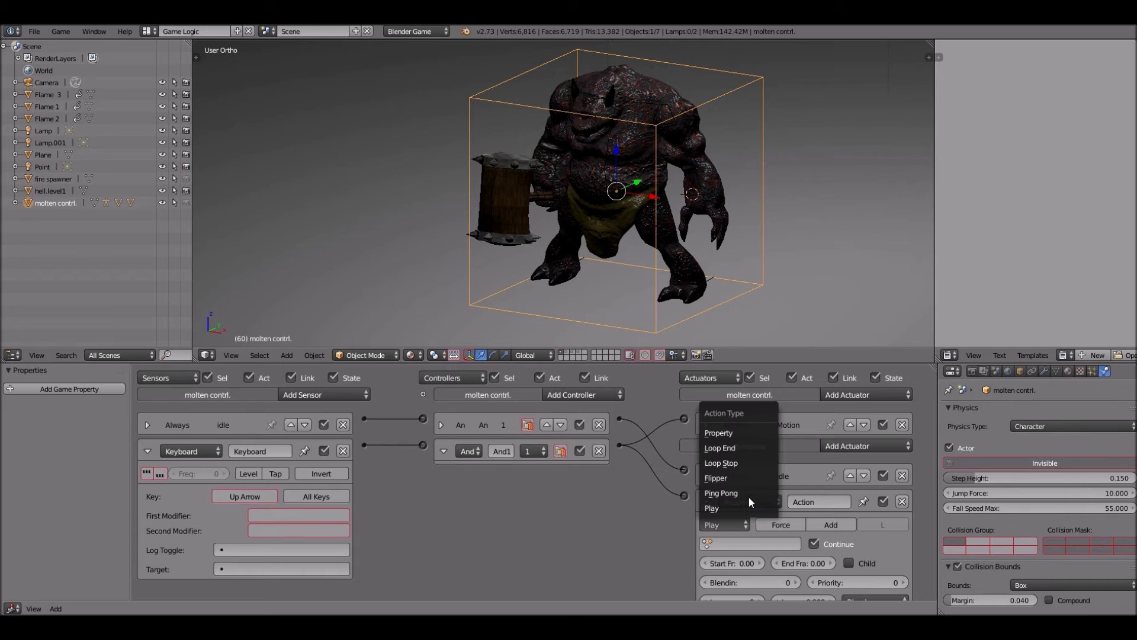
left_click(743, 460)
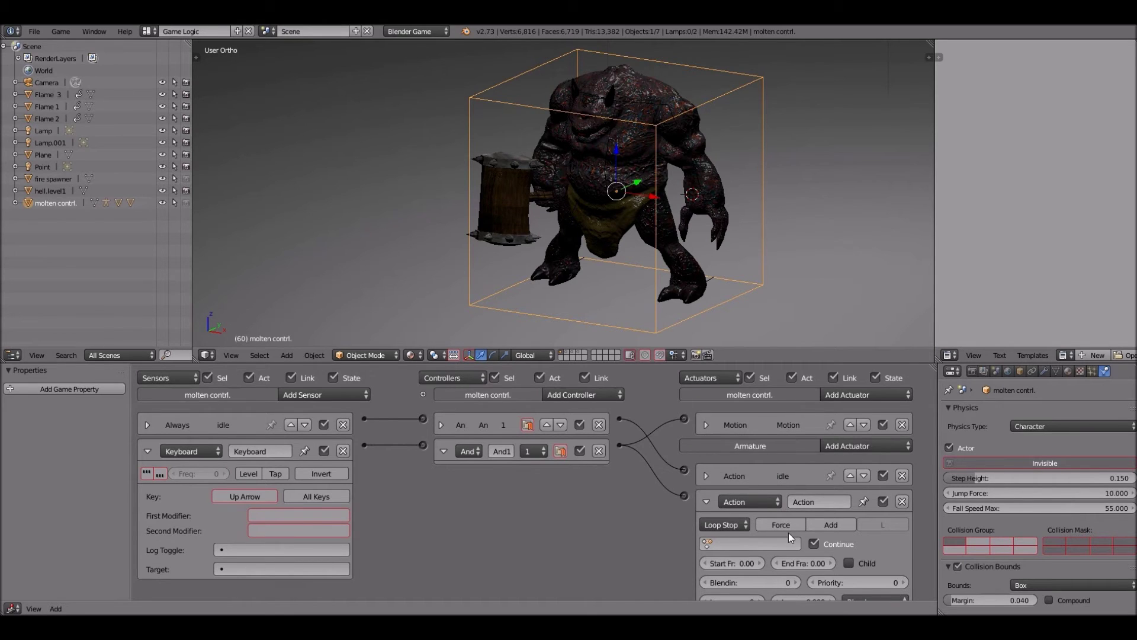
Assign the Idle action to the new Action actuator and rename the actuator walk
scroll(788, 531, "down", 2)
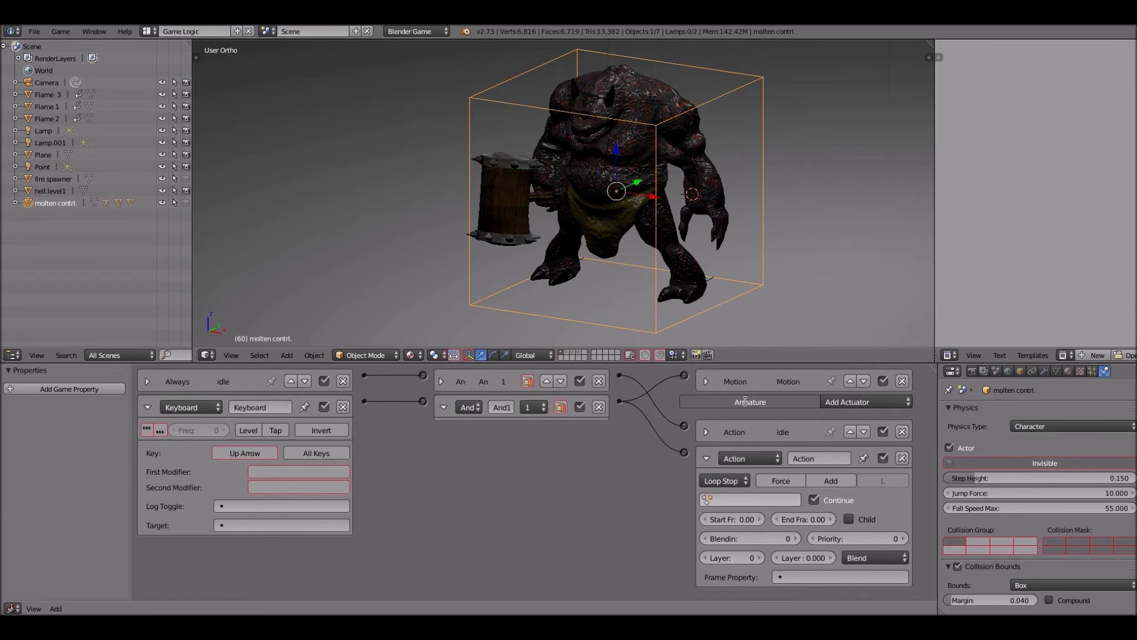
left_click(708, 499)
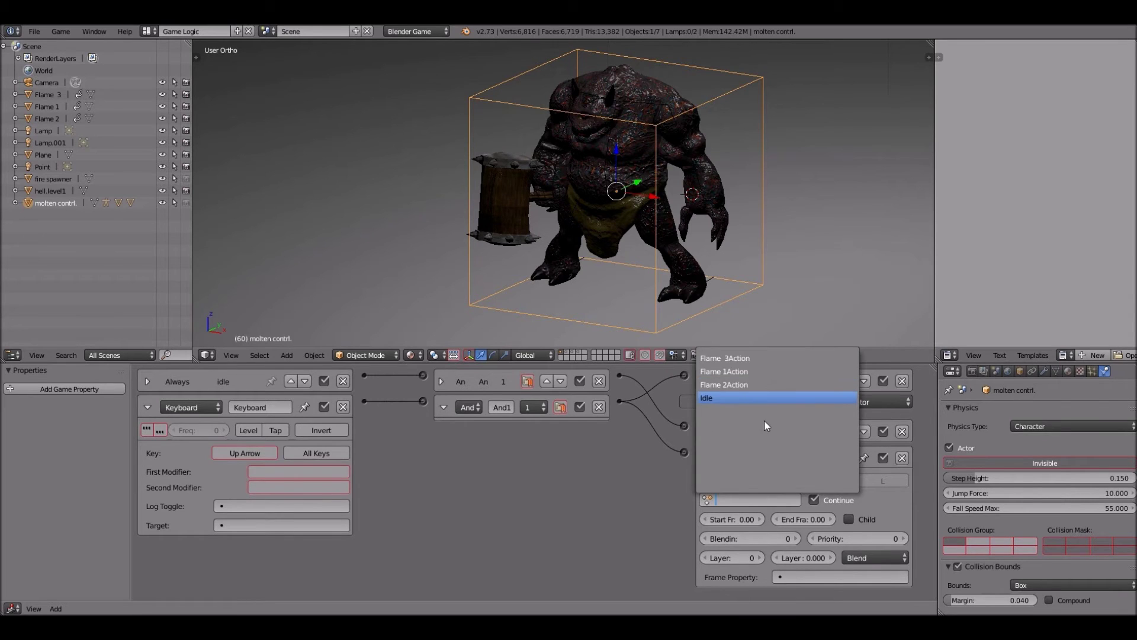
left_click(765, 397)
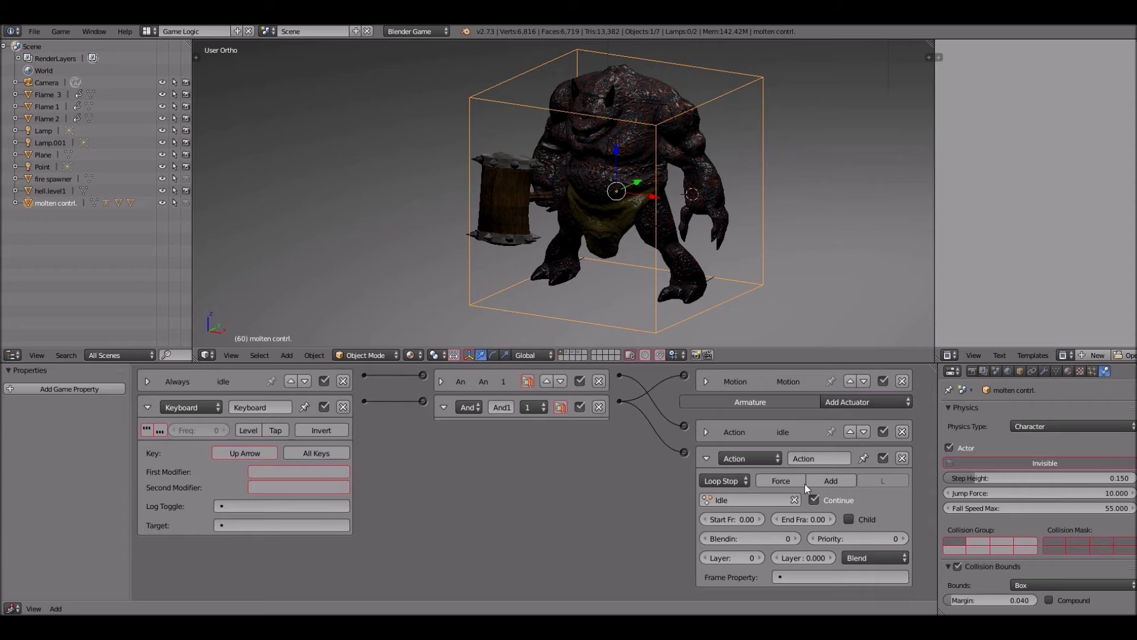
left_click(821, 461)
type("run")
key("BackSpace")
key("BackSpace")
type("walk")
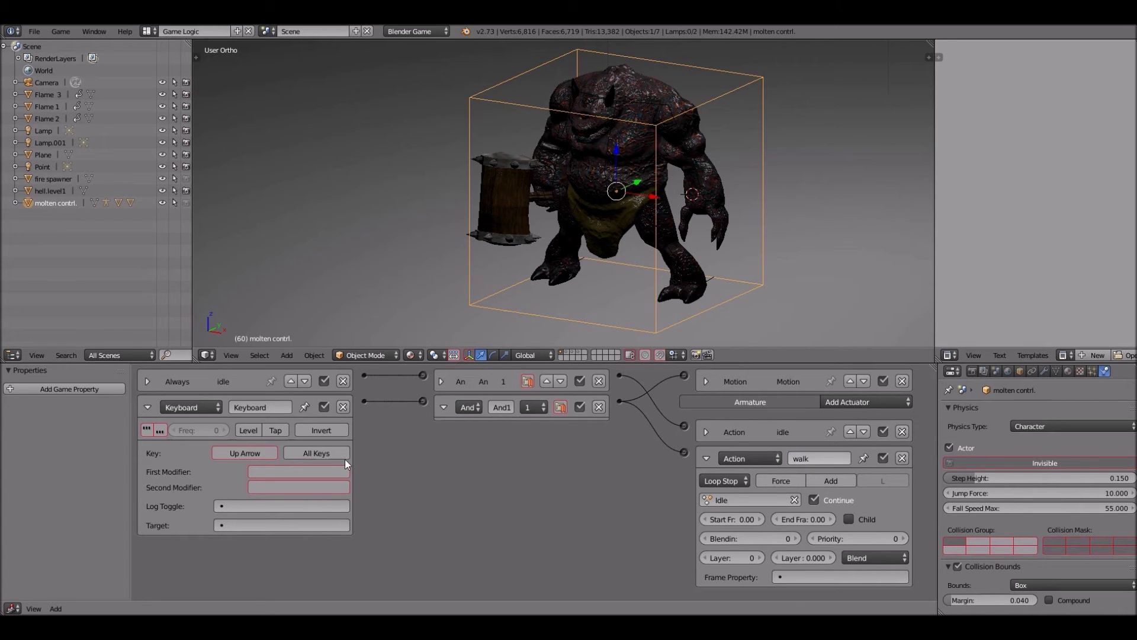
key("Return")
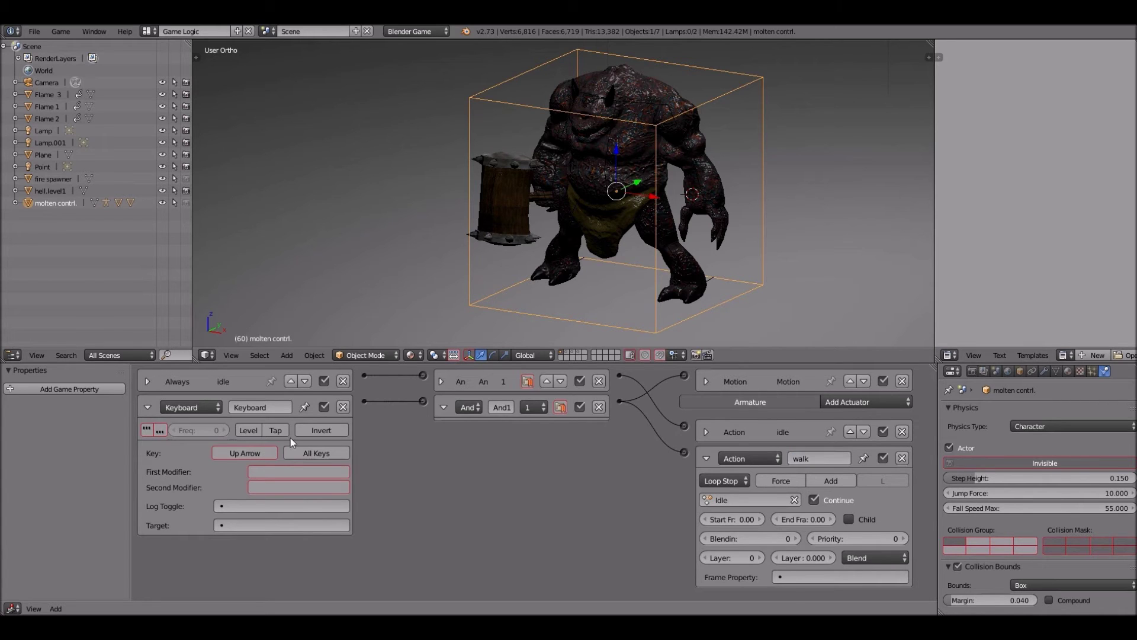
Rename the Keyboard sensor to wlk, collapse it, and check the idle actuator's settings
left_click(267, 405)
key("Return")
left_click(152, 405)
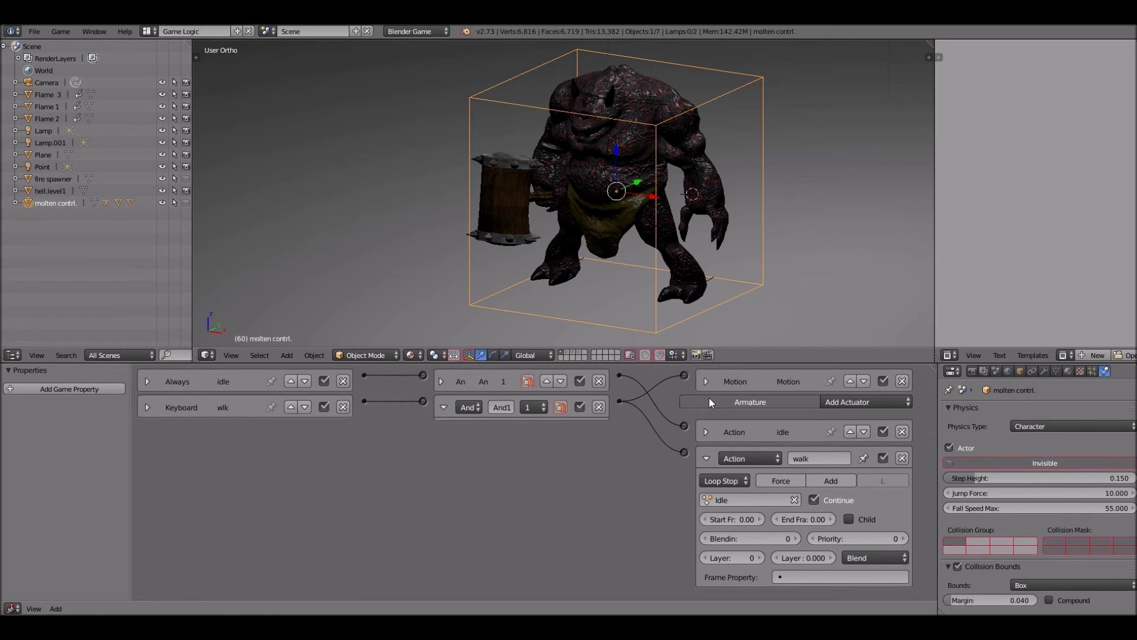
left_click(706, 431)
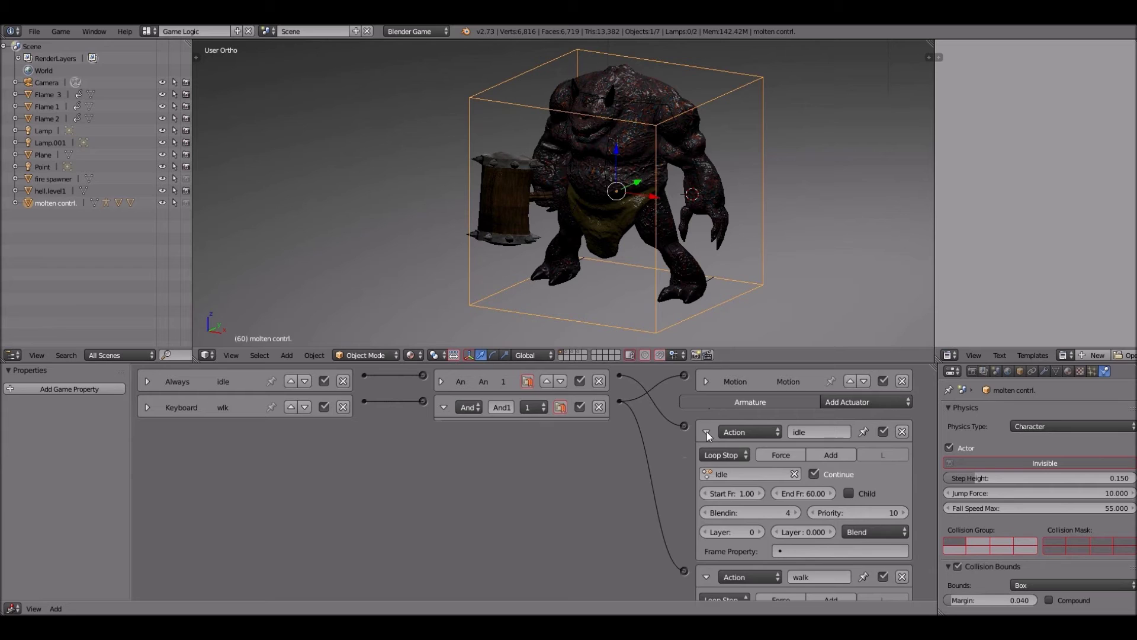
left_click(706, 432)
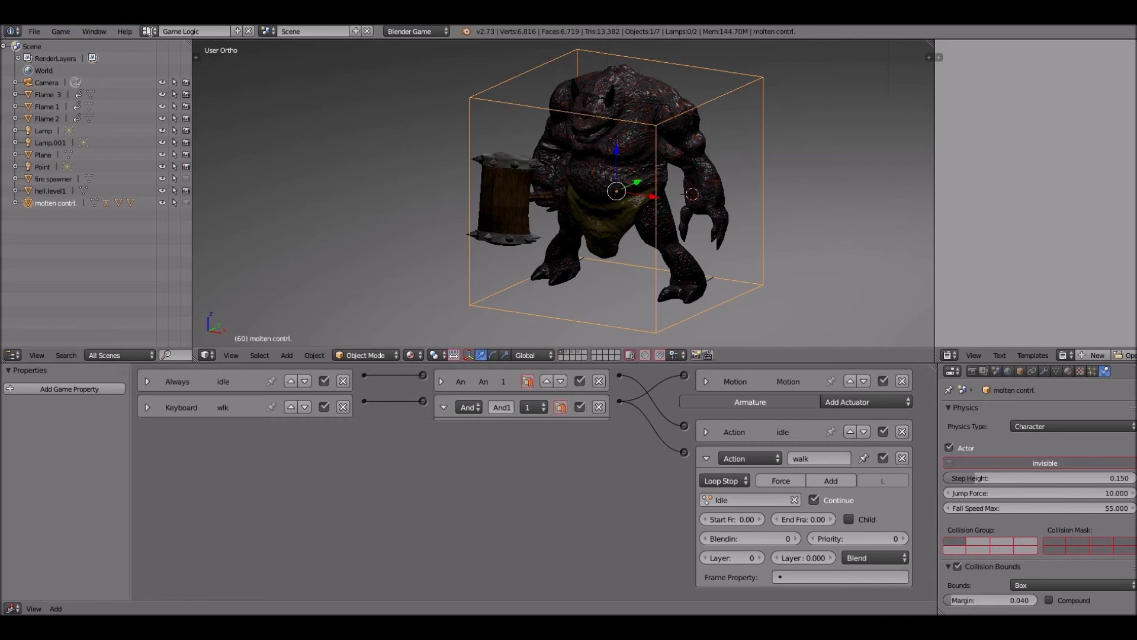
Switch to the Animation screen layout and view the monster from the front and at an angle
left_click(148, 32)
left_click(177, 63)
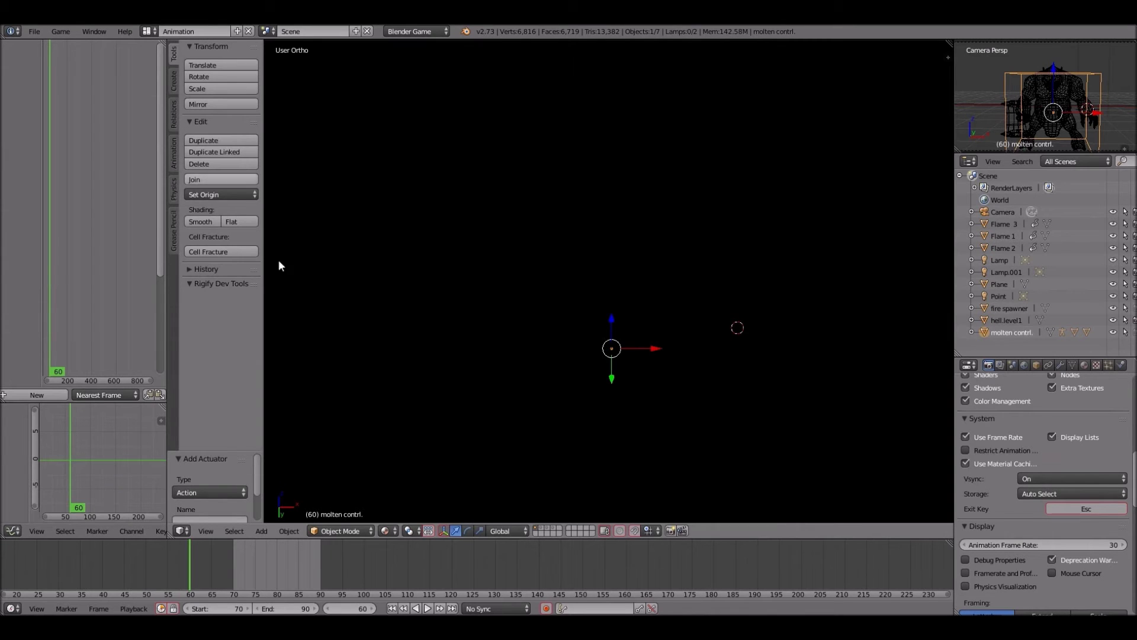
key("KP_1")
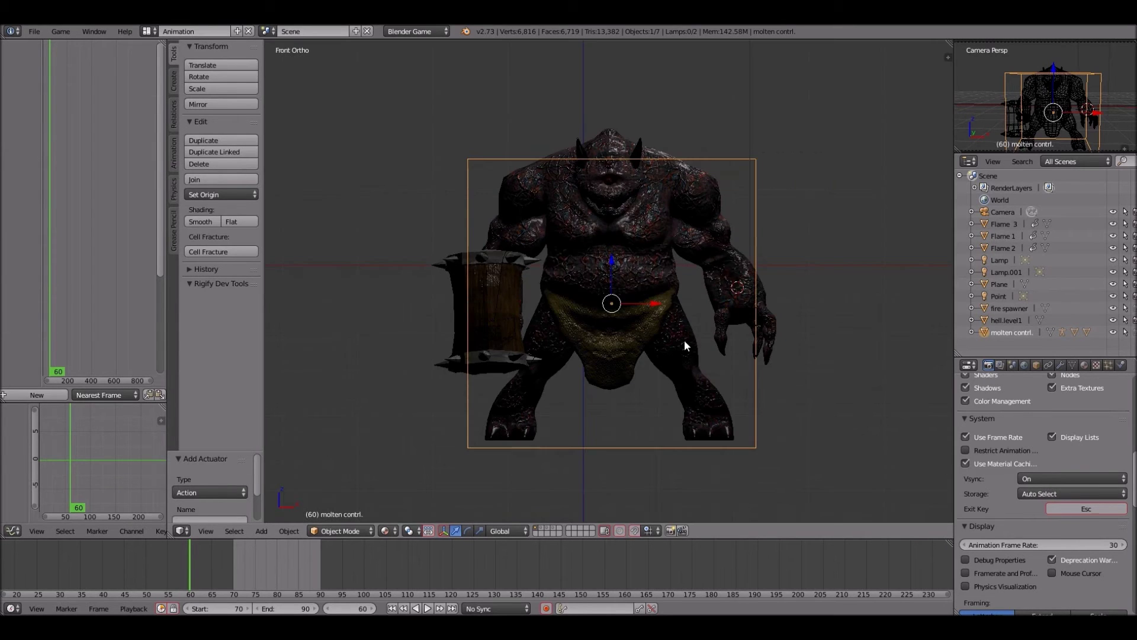
middle_click_drag(684, 340, 685, 165)
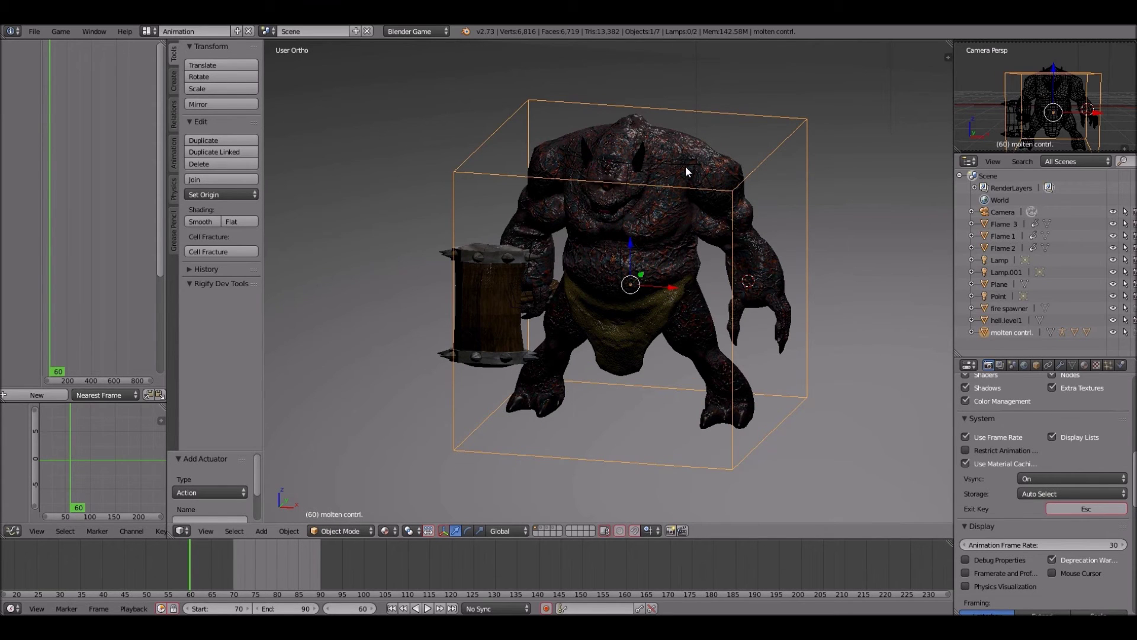
Select the monster's armature and go through its walk keyframes at frames 70 and 90
right_click(684, 166)
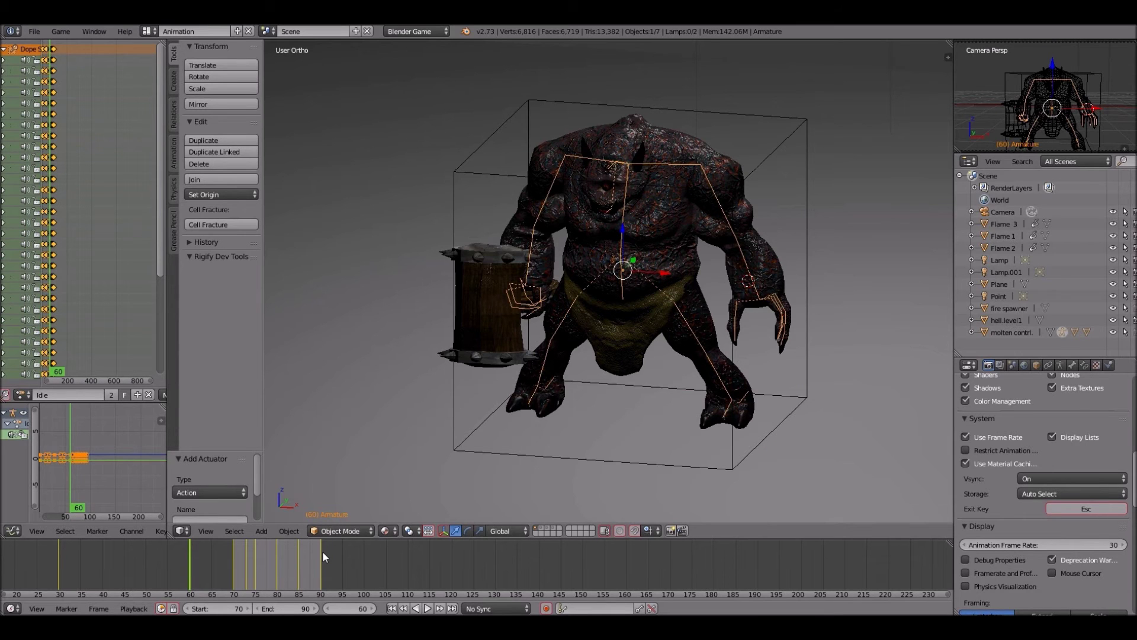
key("Up")
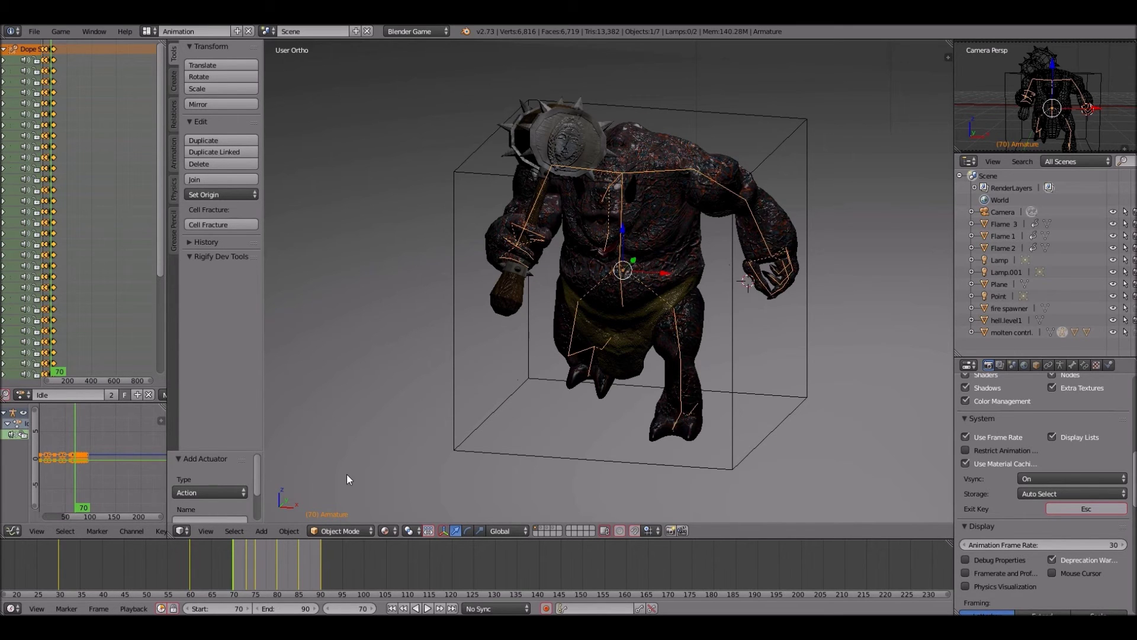
key("shift+Right")
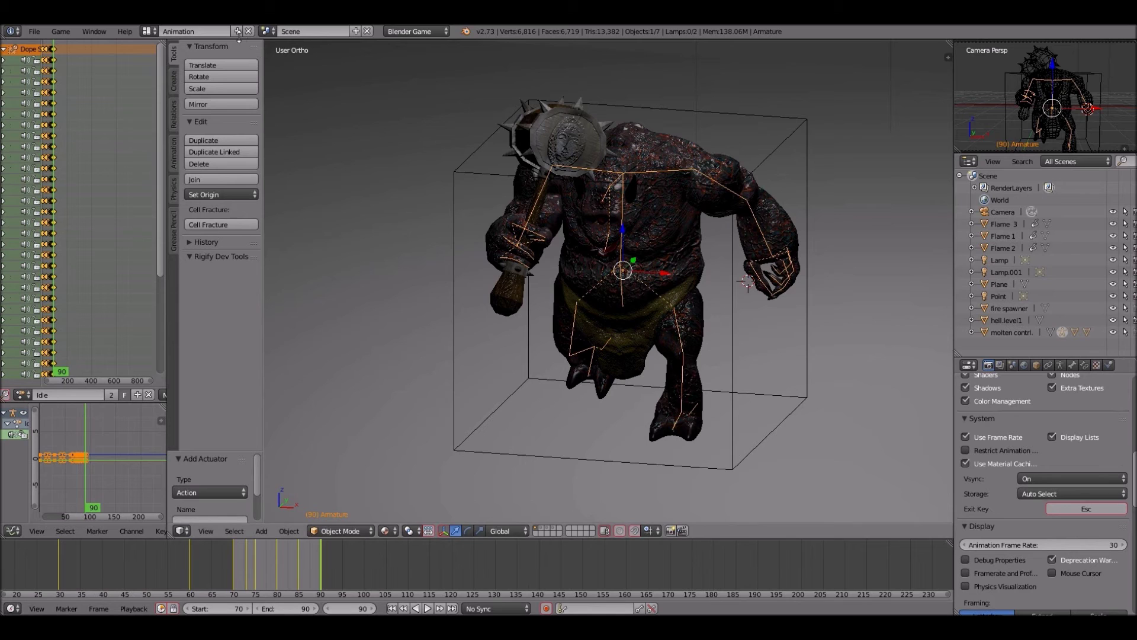
Return to the Game Logic screen layout and briefly run the game engine preview
left_click(152, 30)
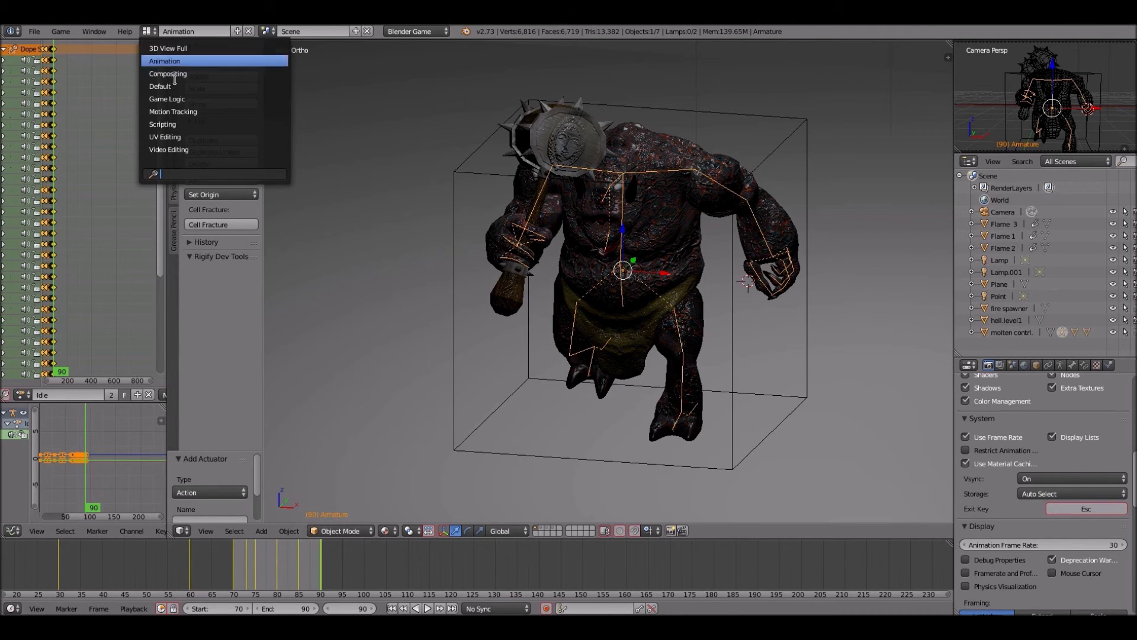
left_click(168, 99)
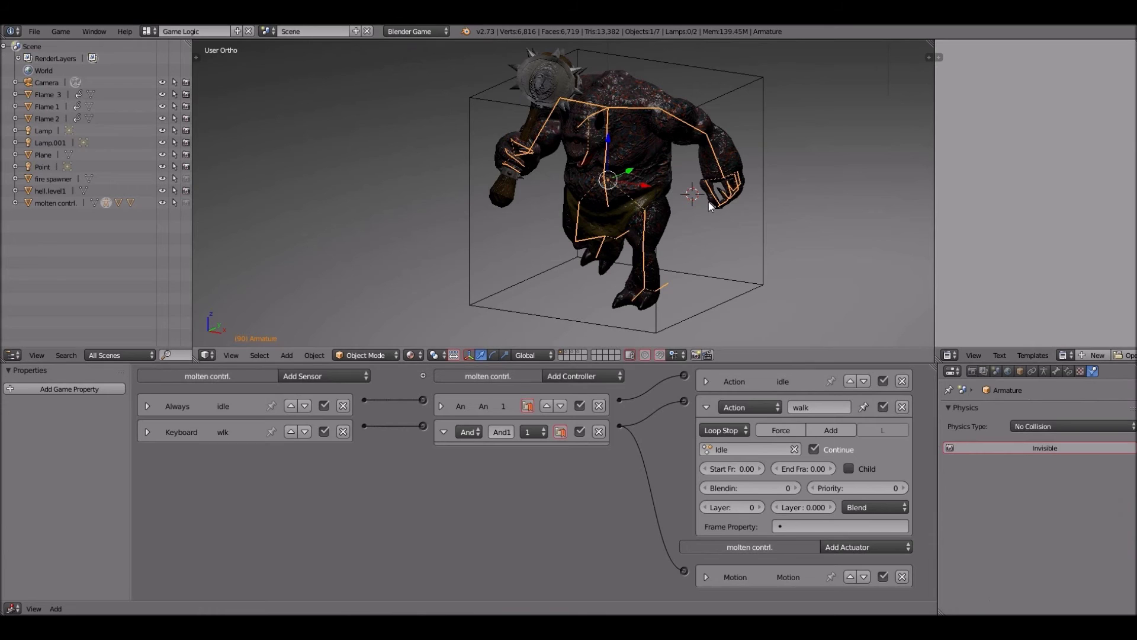
key("p")
key("Escape")
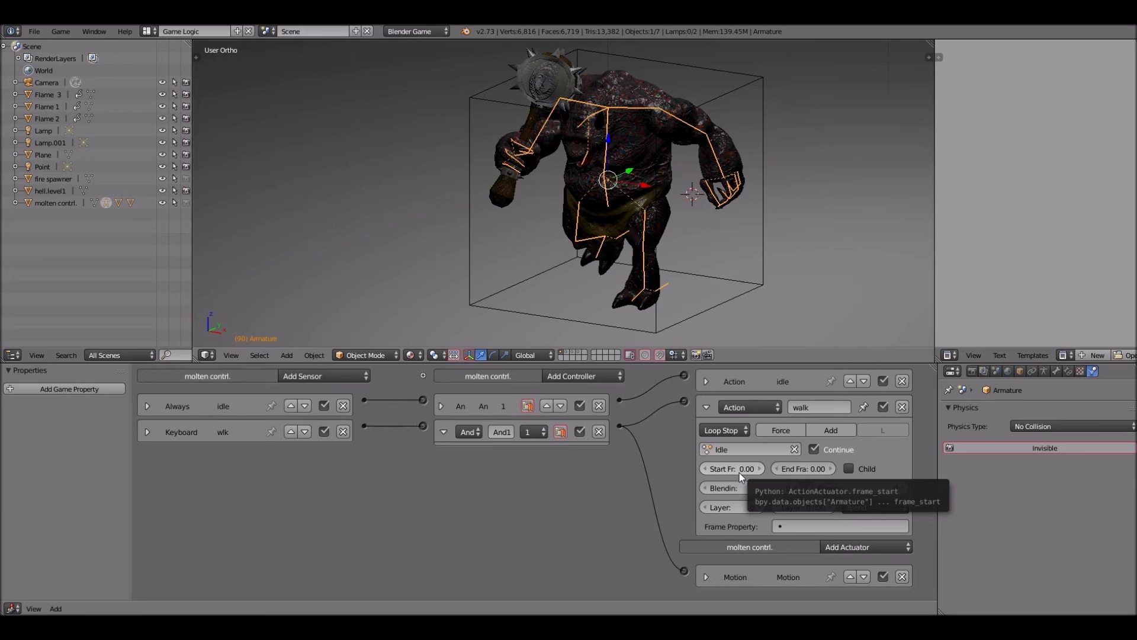
Set the walk actuator's start frame to 70 and end frame to 90, and collapse the actuator
scroll(739, 472, "up", 2)
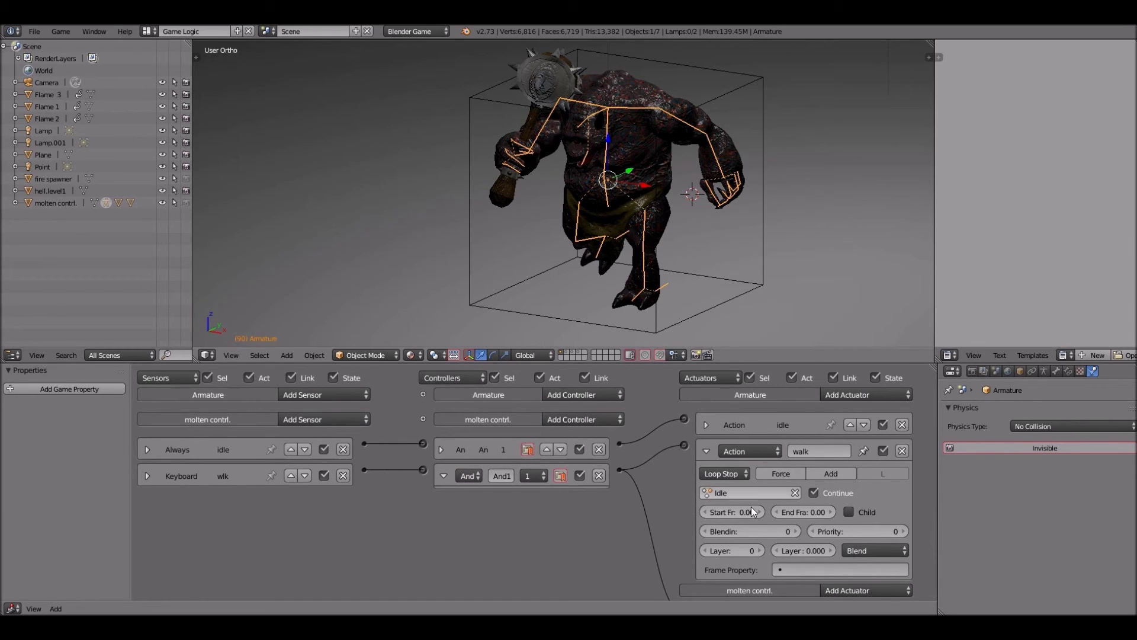
left_click(744, 511)
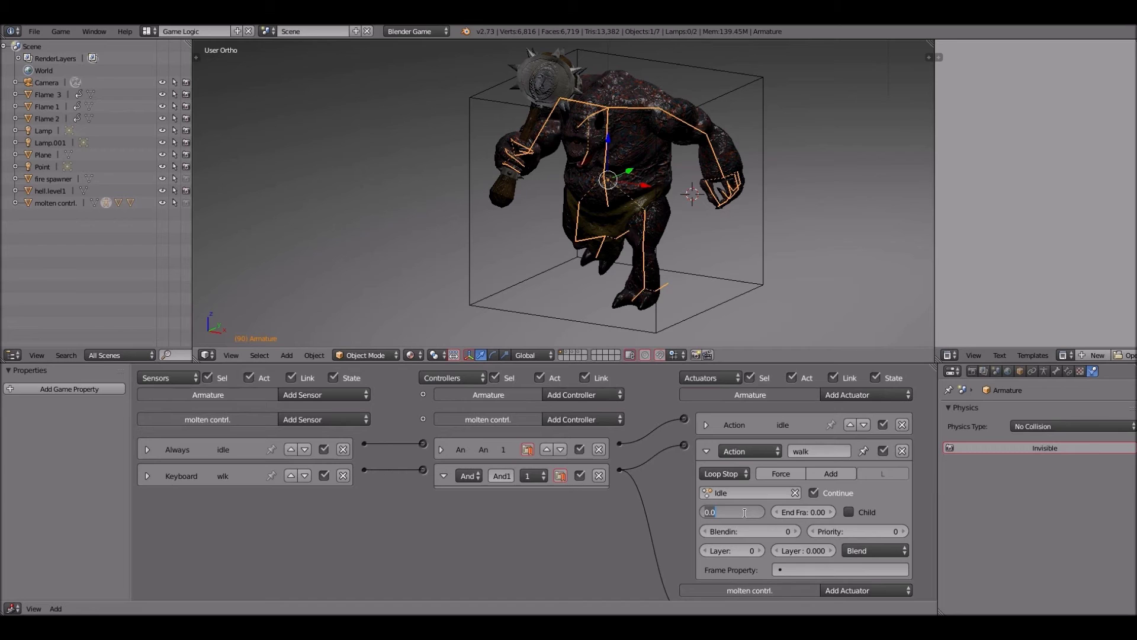
type("70")
key("Tab")
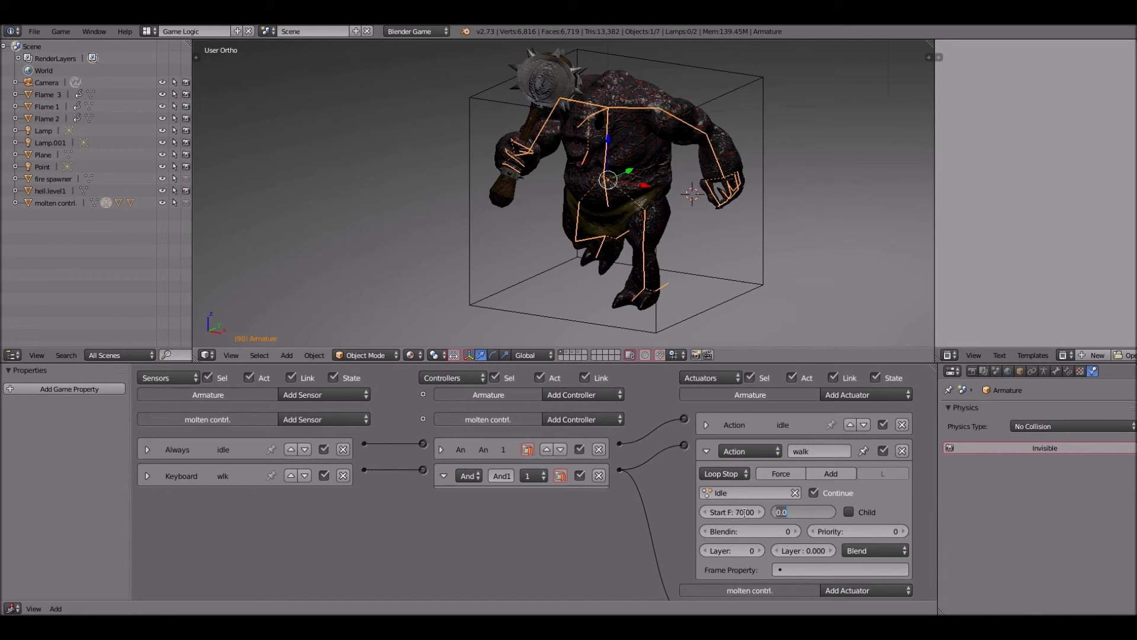
type("90")
key("Return")
left_click(708, 450)
Run the game from a wider view, test the monster's walk, and stop the game
scroll(753, 229, "down", 3)
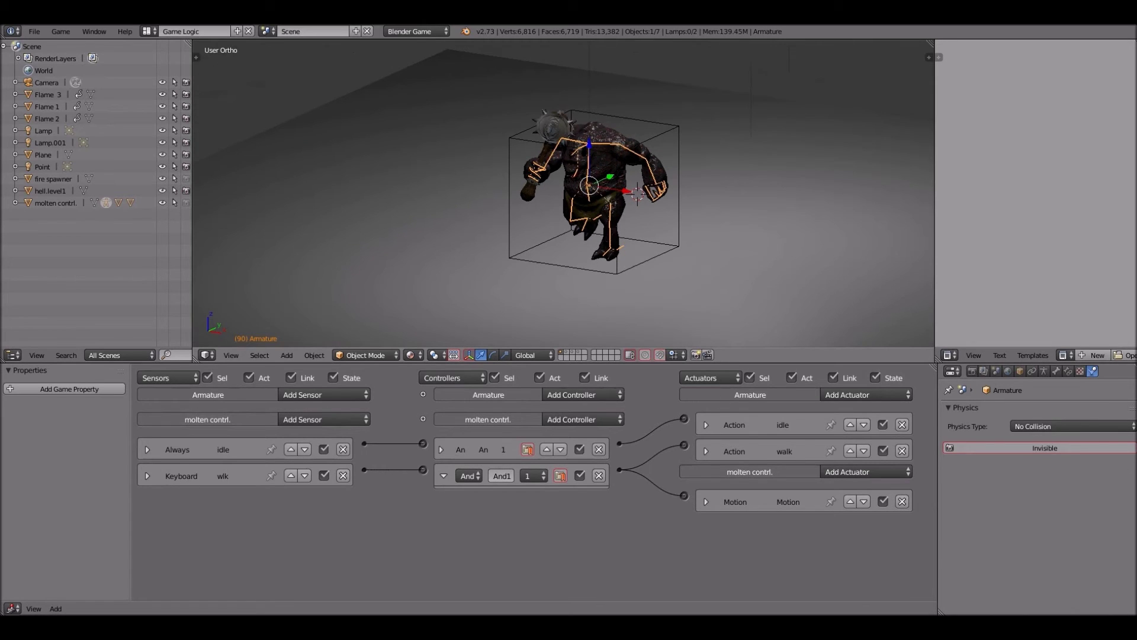
key("p")
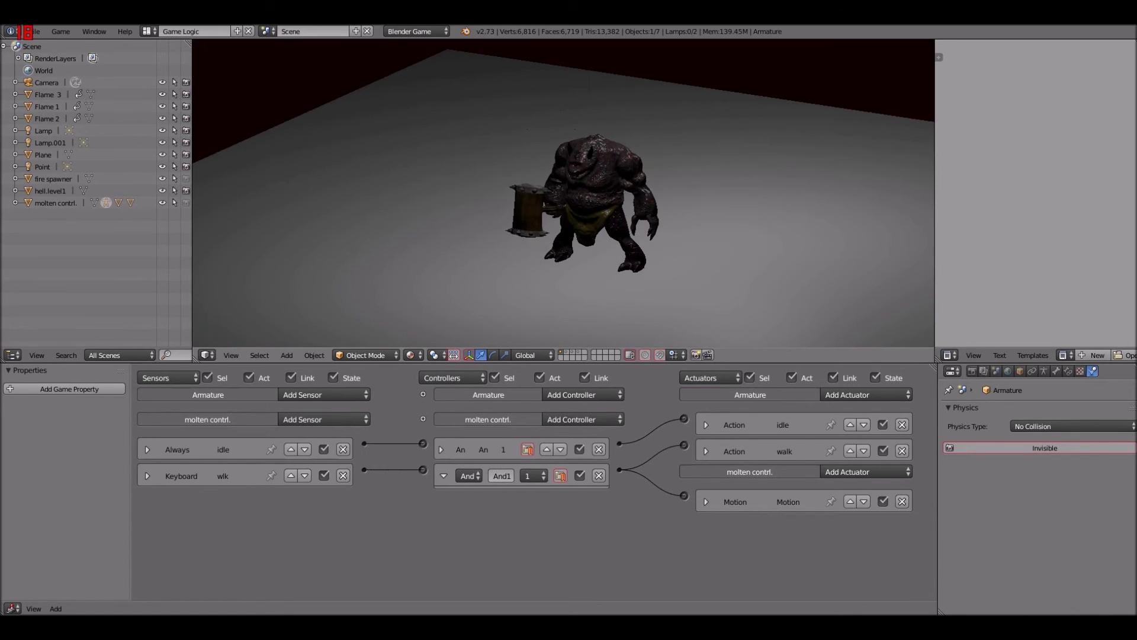
key("w")
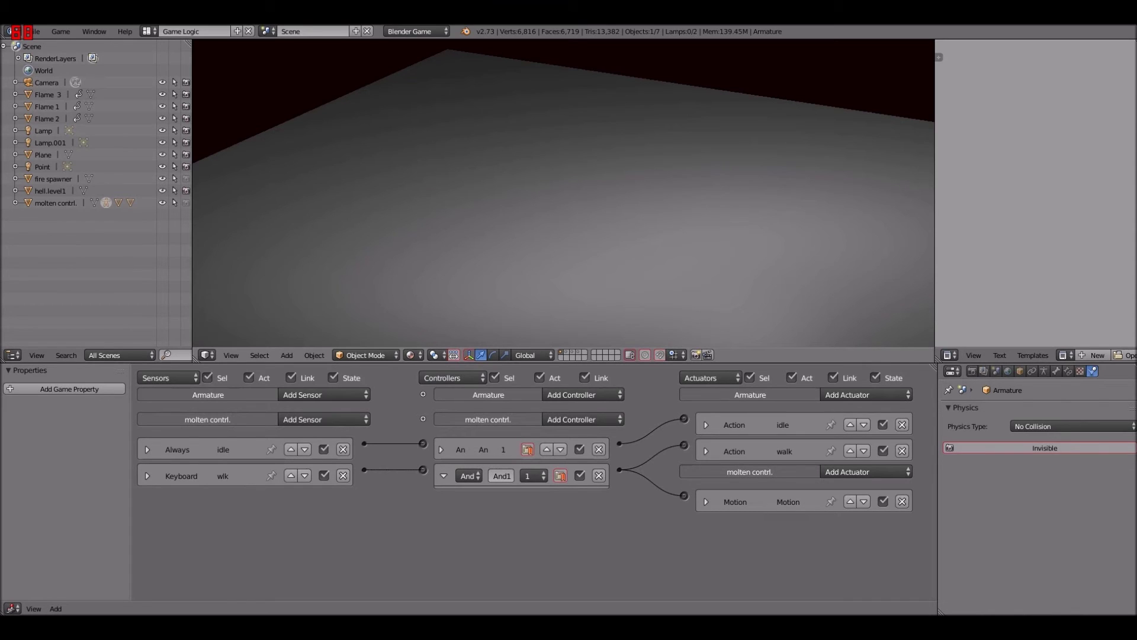
key("Escape")
Expand the Motion actuator on the molten control cube and set its Y location to -0.30
key("KP_6")
key("KP_6")
key("KP_6")
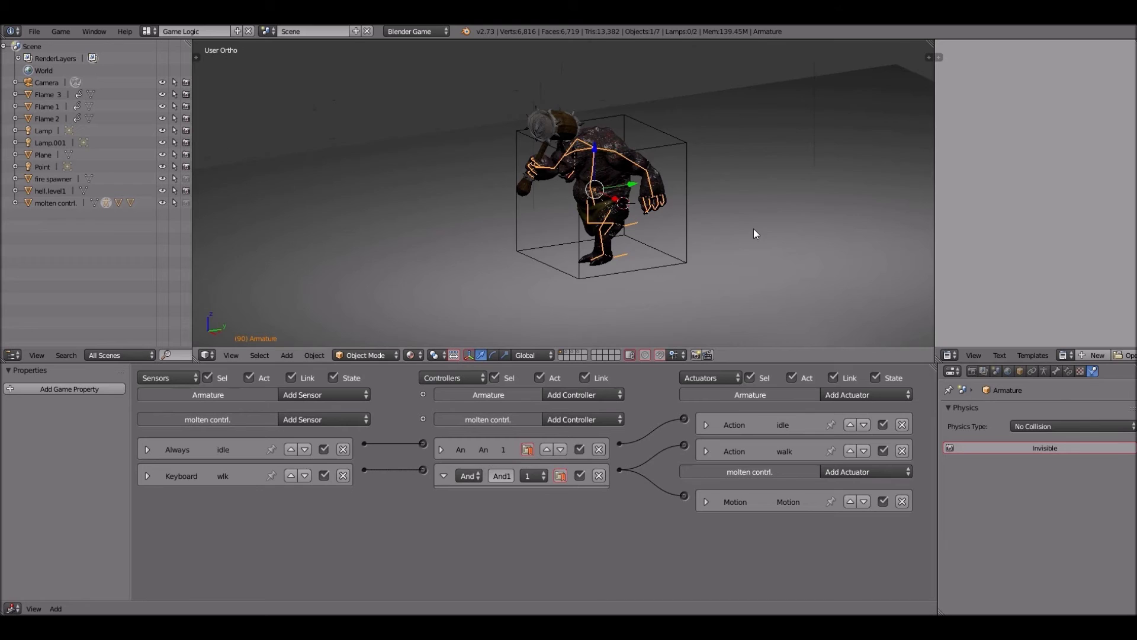
scroll(754, 229, "down", 5)
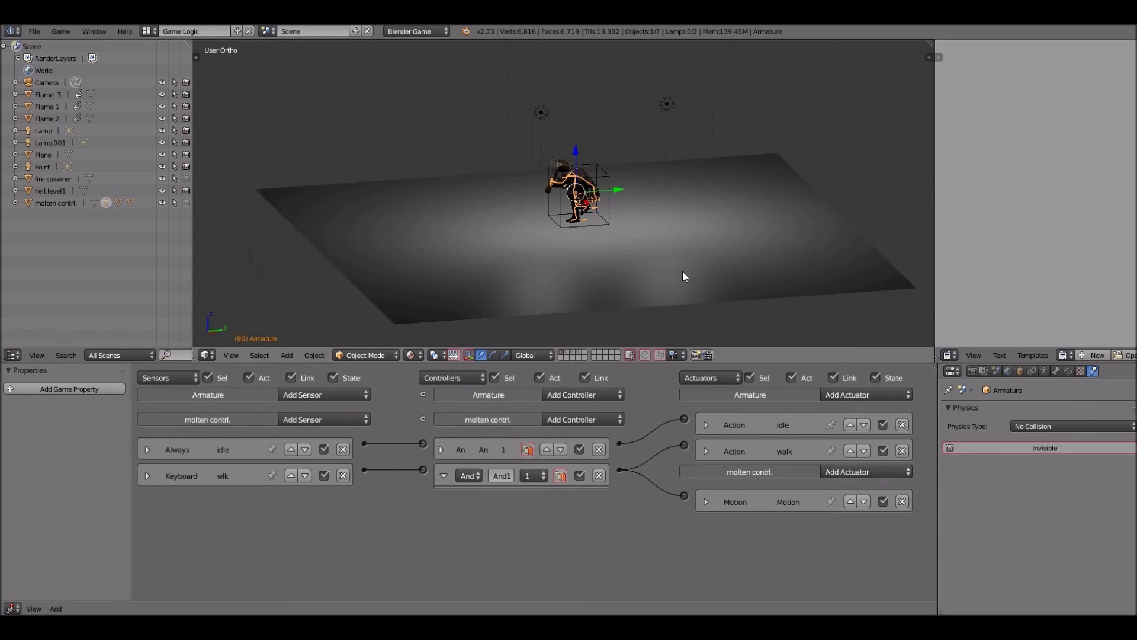
key("KP_8")
key("KP_8")
scroll(683, 276, "up", 4)
scroll(683, 276, "down", 3)
scroll(683, 276, "up", 1)
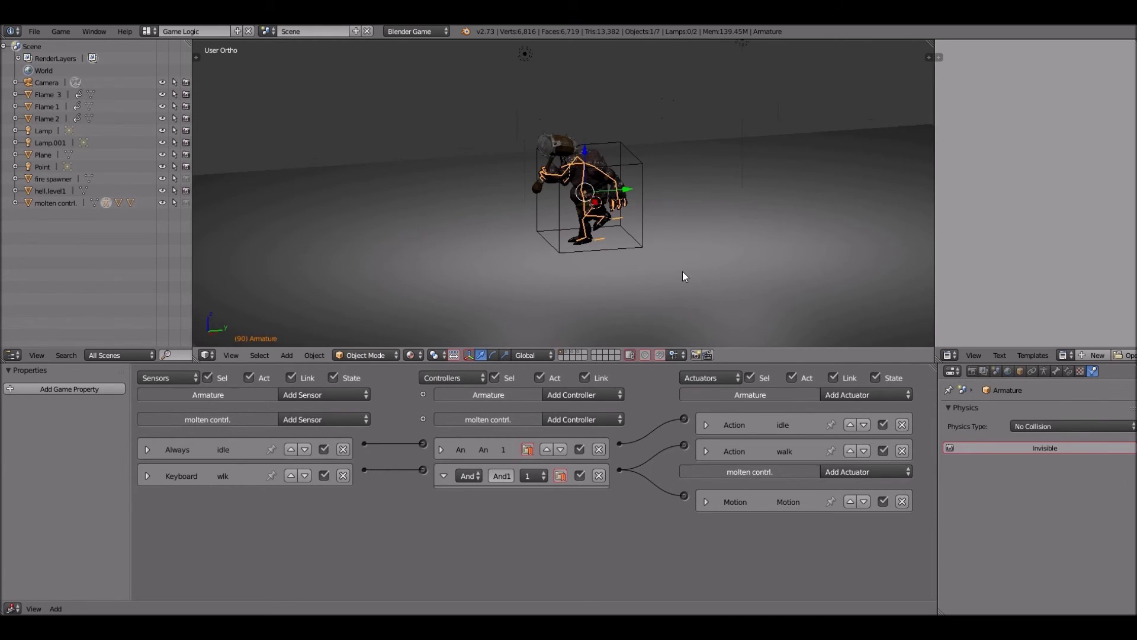
key("KP_8")
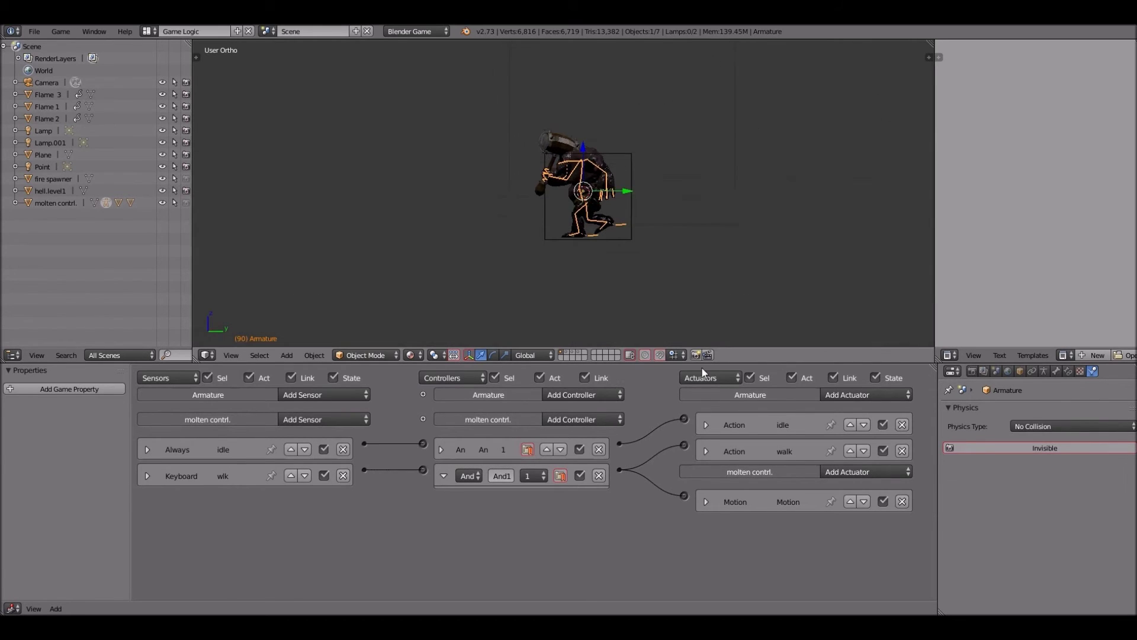
left_click(702, 504)
left_click(830, 547)
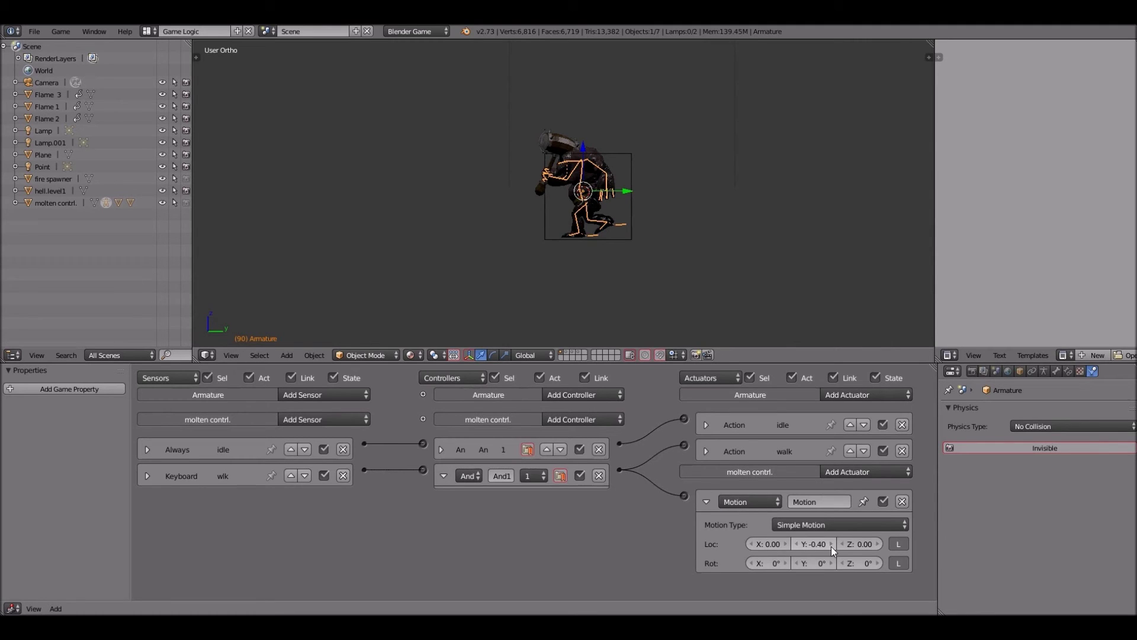
Test the walk speed in the running game, first from the side and once more from the front
key("p")
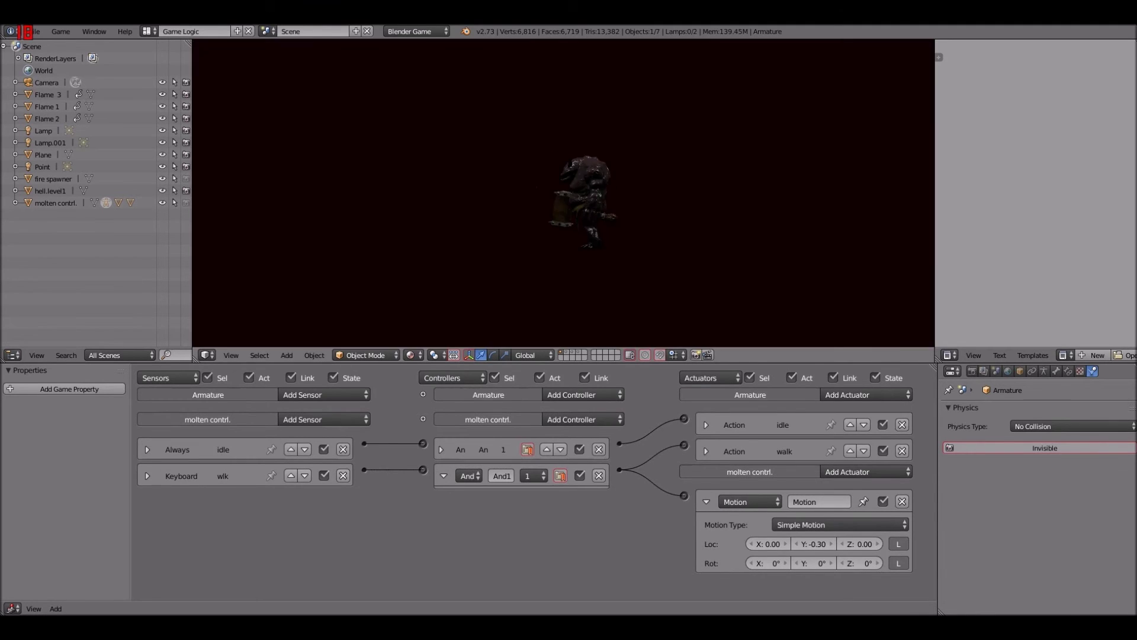
key("Escape")
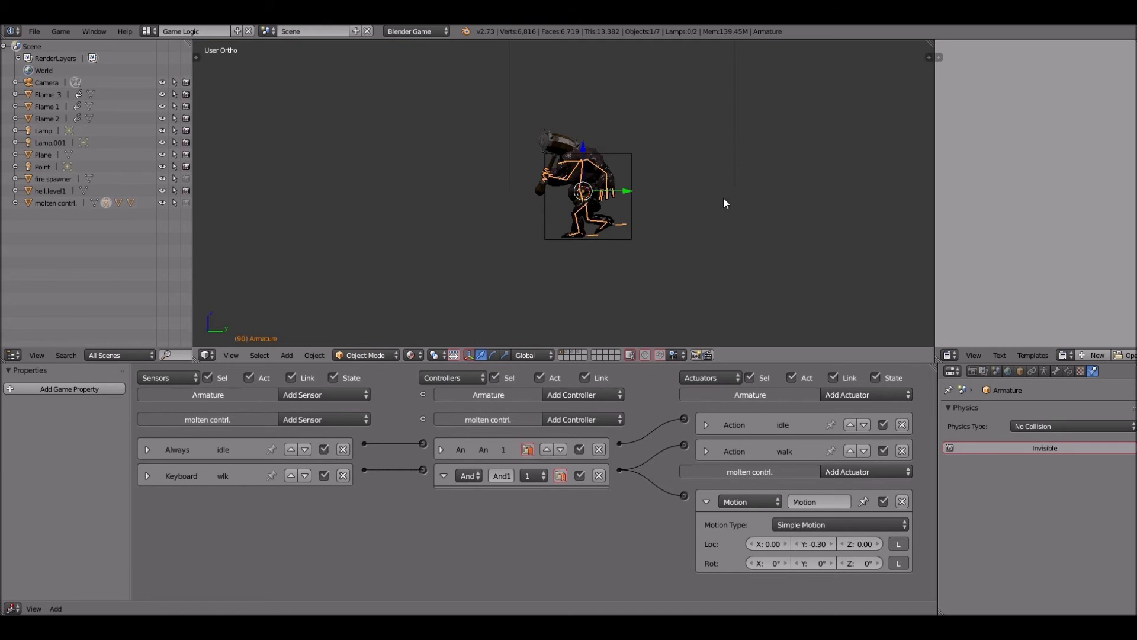
key("KP_4")
key("KP_4")
key("KP_4")
key("KP_4")
key("KP_8")
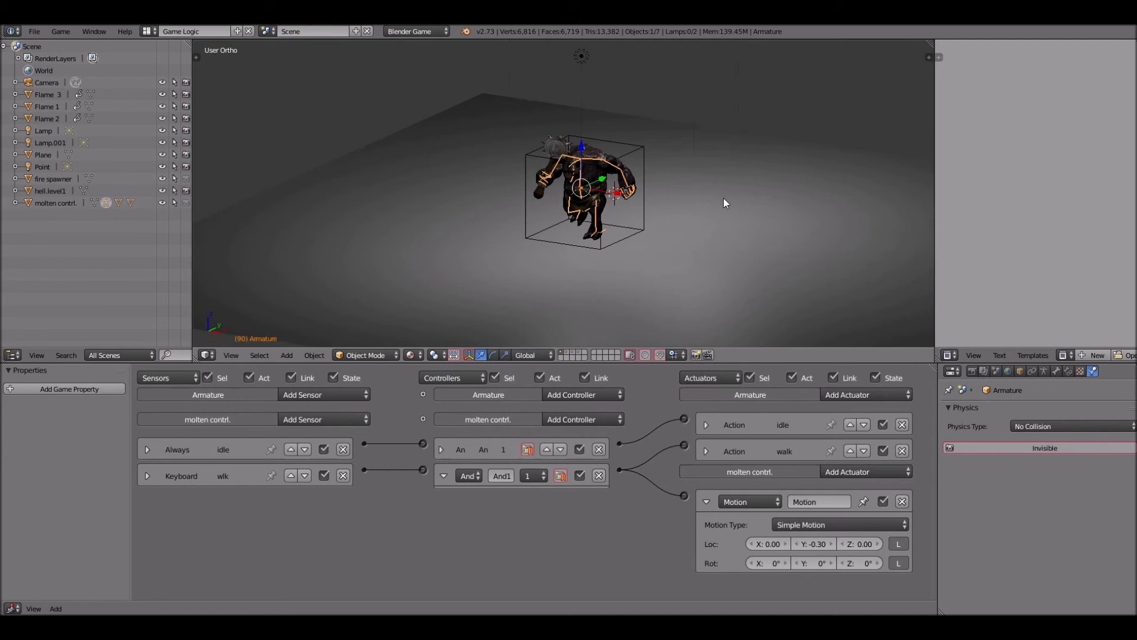
scroll(723, 198, "up", 2)
key("KP_4")
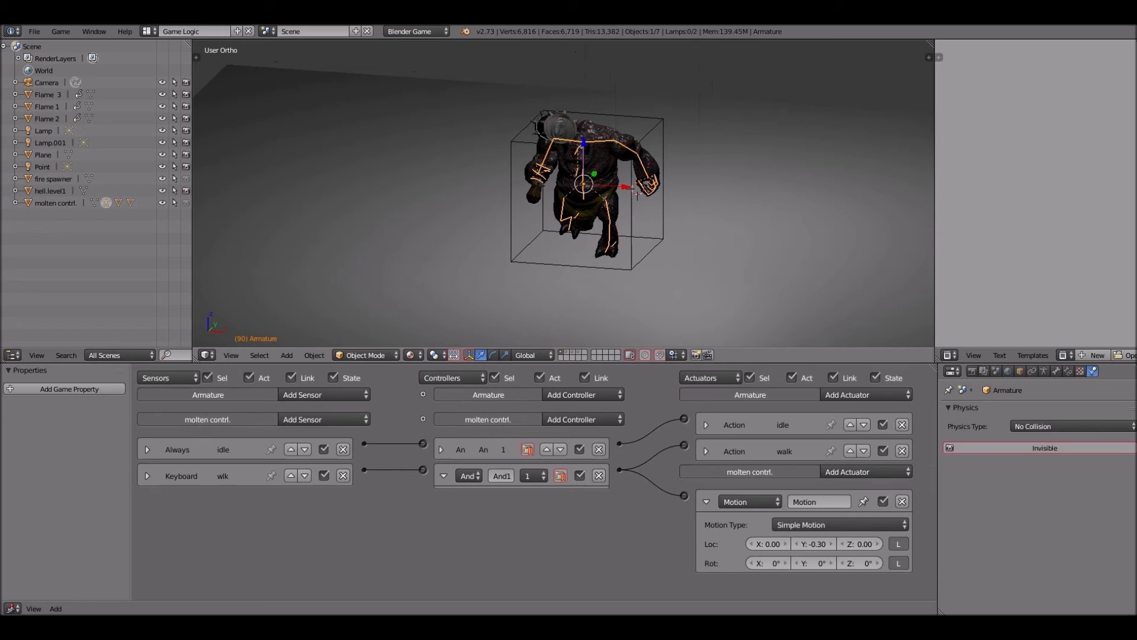
key("p")
key("w")
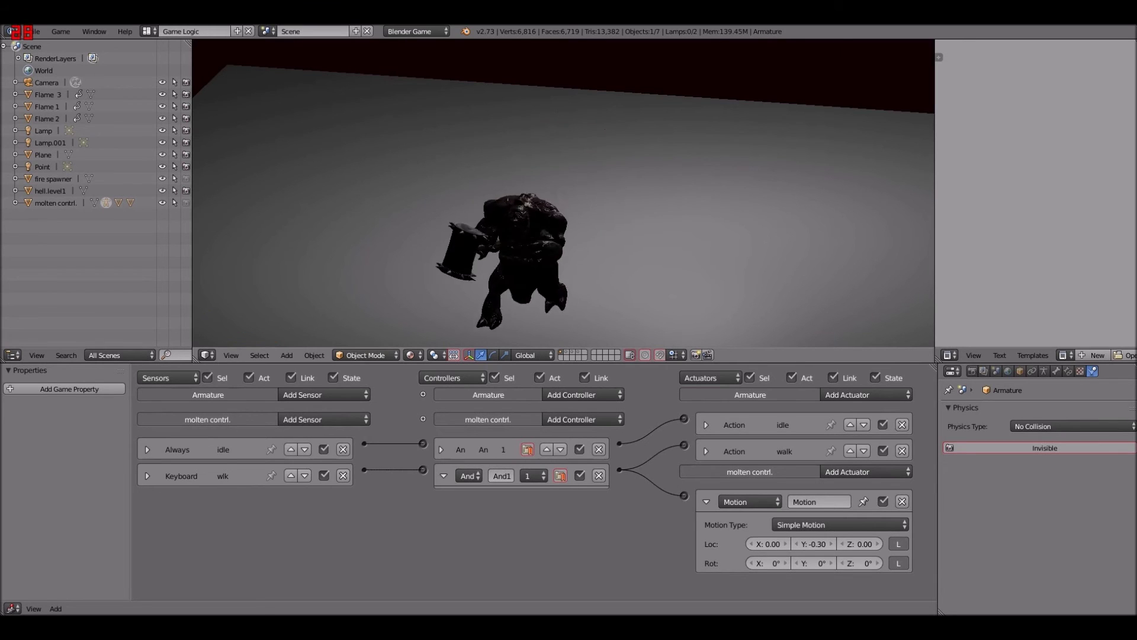
key("Escape")
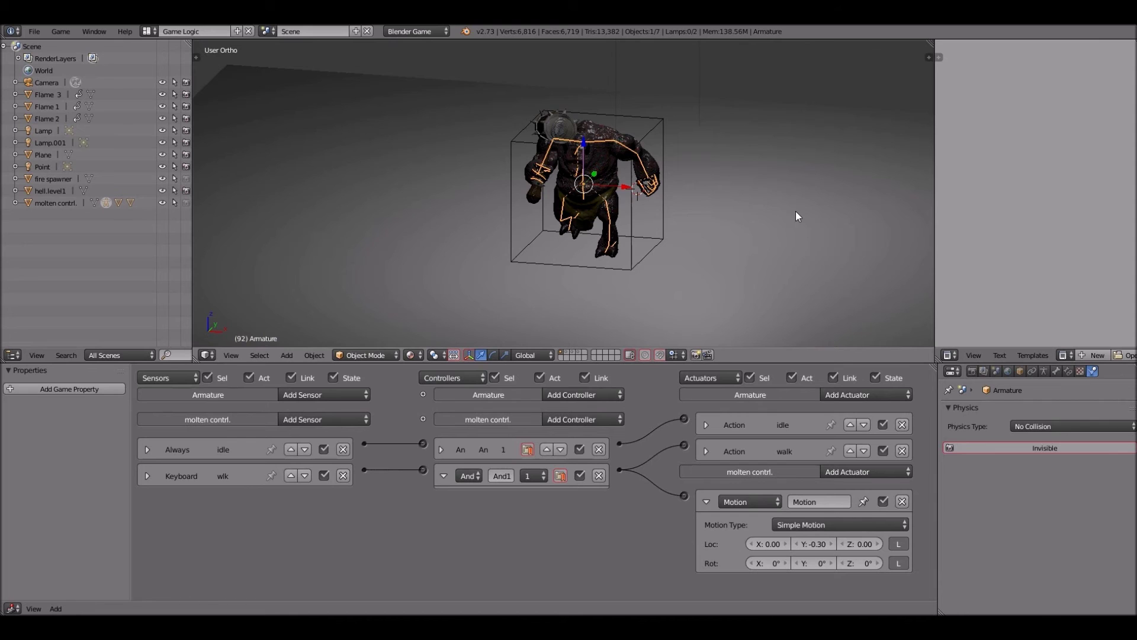
Run the game with the monster seen from behind, make it walk, and stop the game
scroll(796, 211, "down", 4)
scroll(796, 211, "up", 4)
key("KP_6")
key("KP_6")
key("KP_6")
key("KP_6")
key("KP_6")
key("KP_6")
key("KP_6")
key("KP_6")
key("KP_6")
key("KP_6")
key("KP_6")
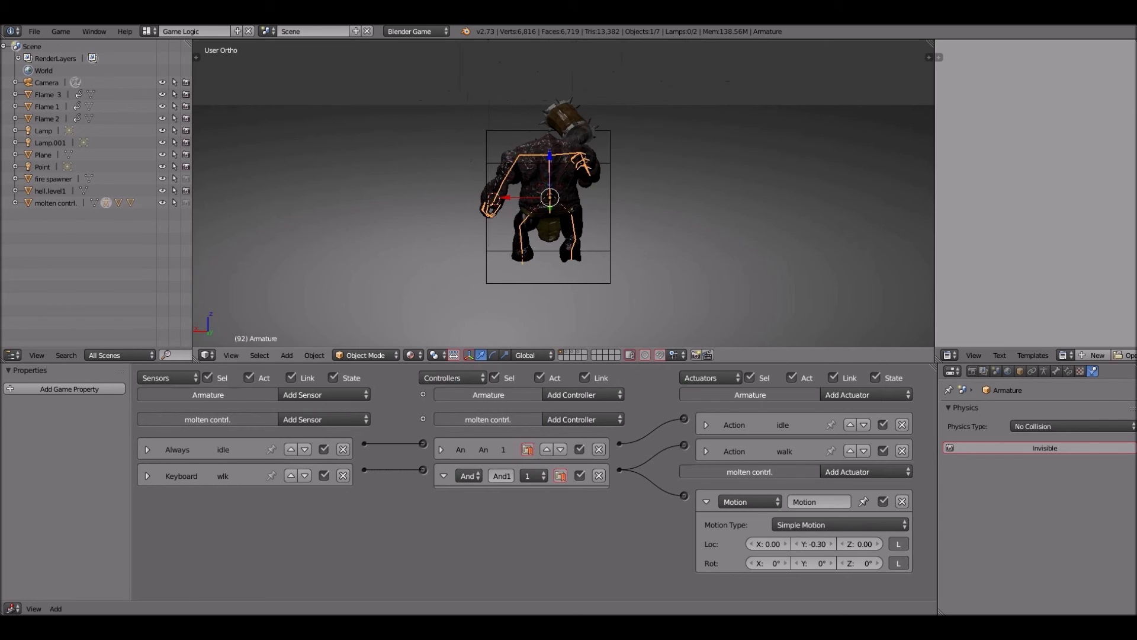
key("p")
key("w")
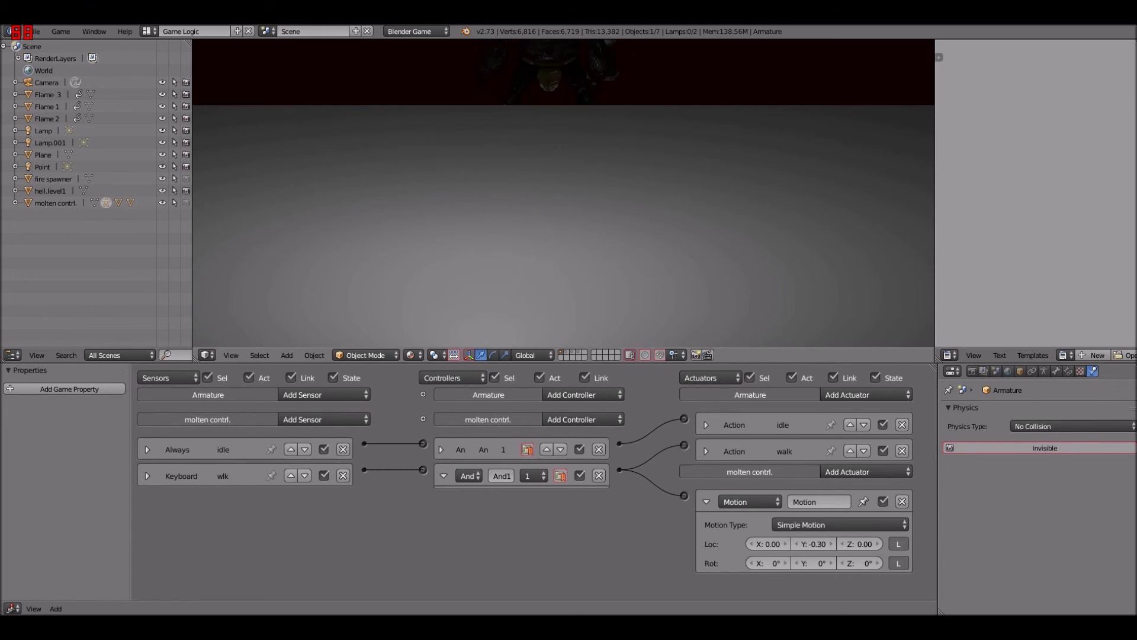
key("Escape")
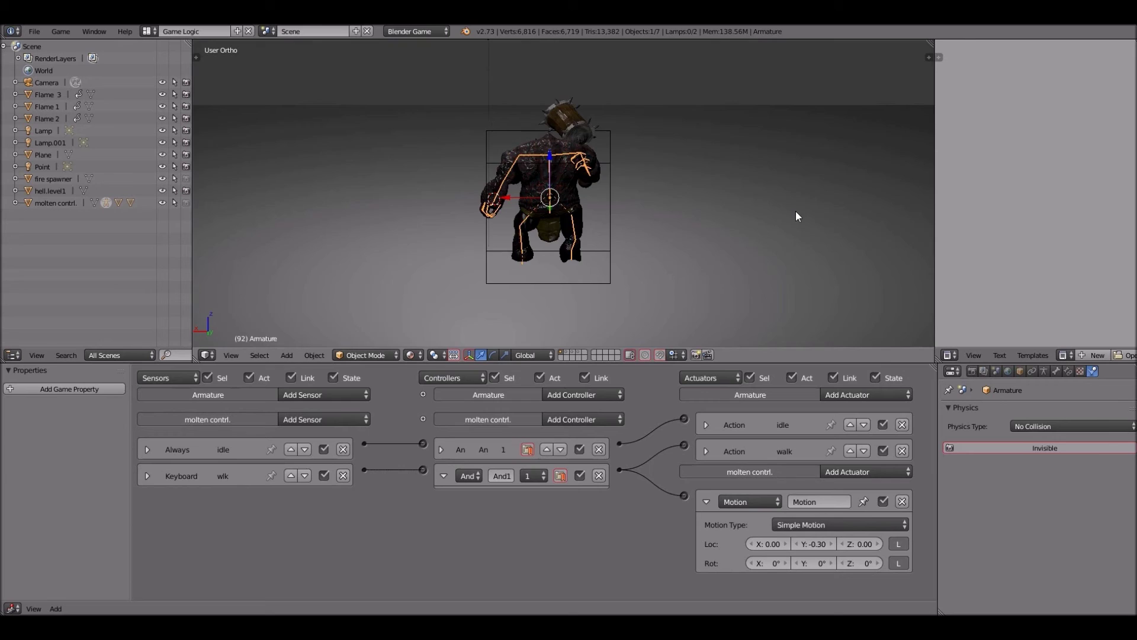
Hide the ground plane and show the layer holding the hell level terrain together with the monster
scroll(795, 211, "down", 3)
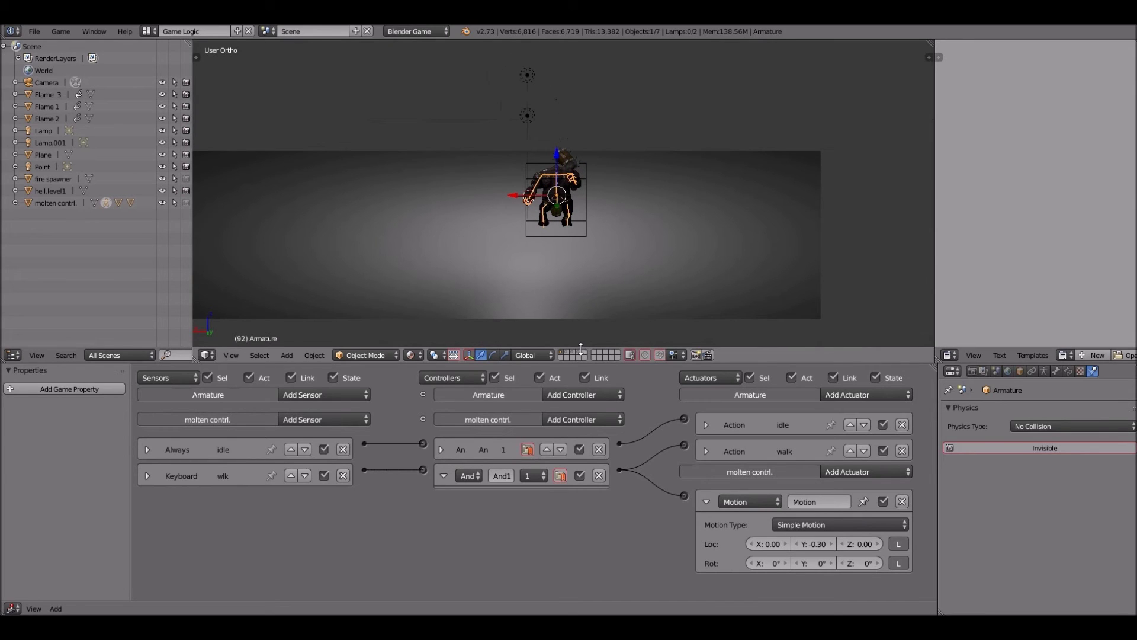
right_click(686, 274)
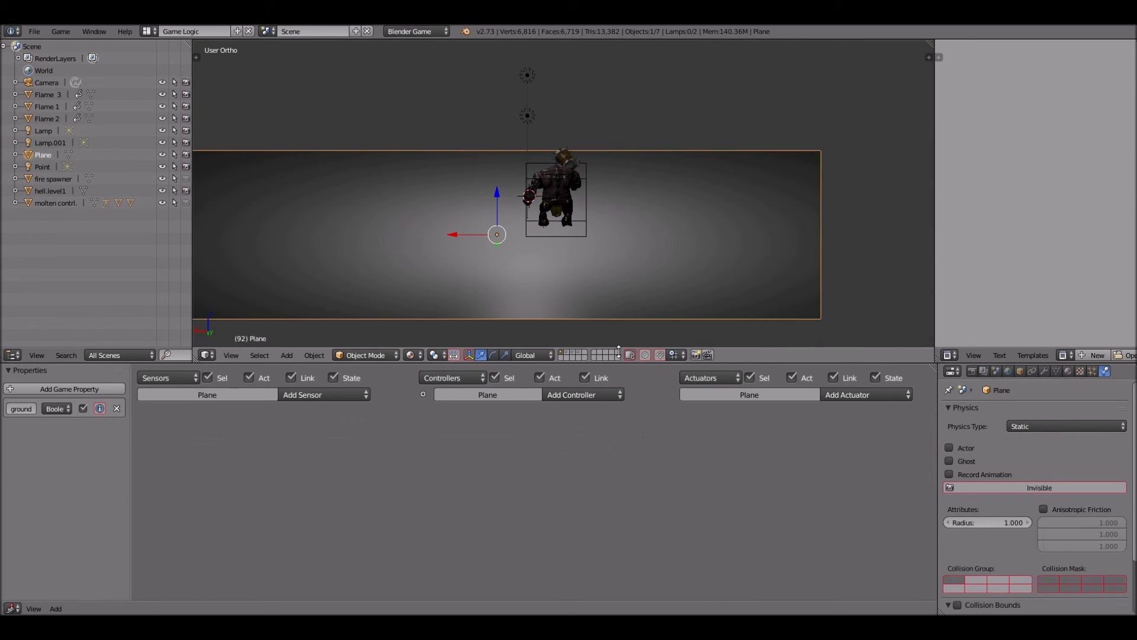
key("h")
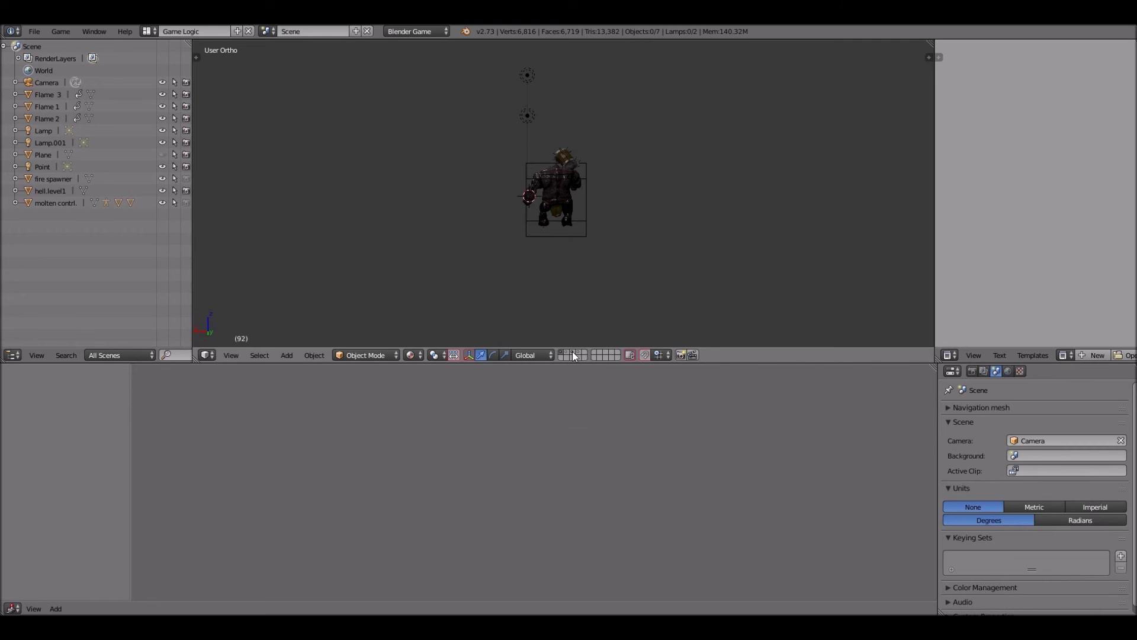
left_click(573, 356, "shift")
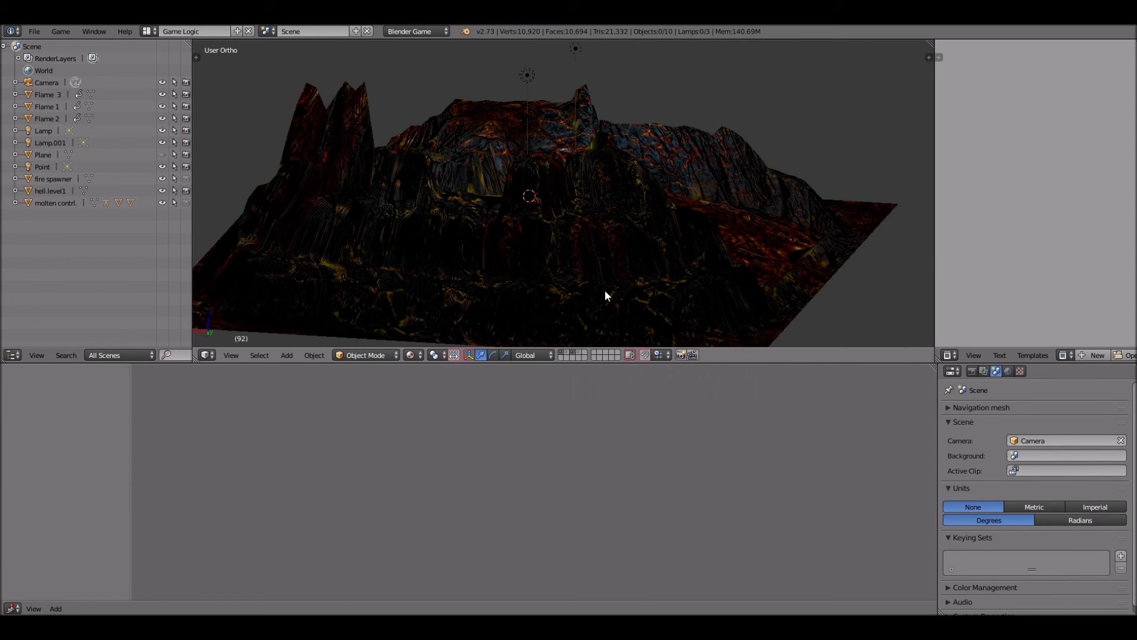
Select the hell.level1 terrain and scale it up uniformly around the monster
key("KP_6")
key("KP_6")
key("KP_6")
key("KP_6")
key("KP_6")
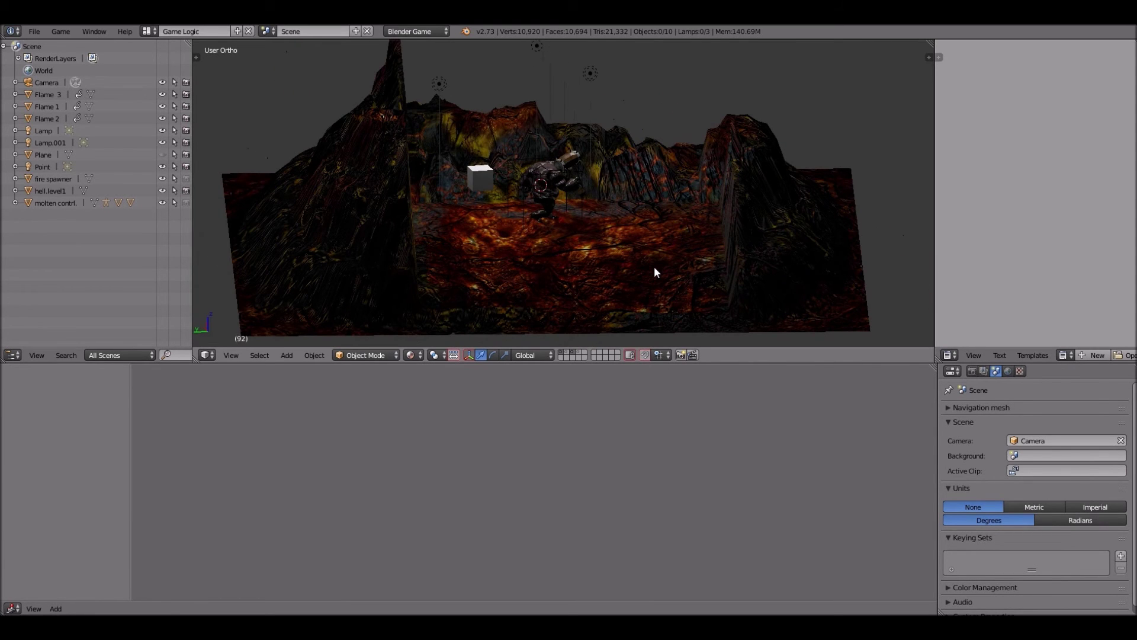
left_click(654, 268)
right_click(794, 291)
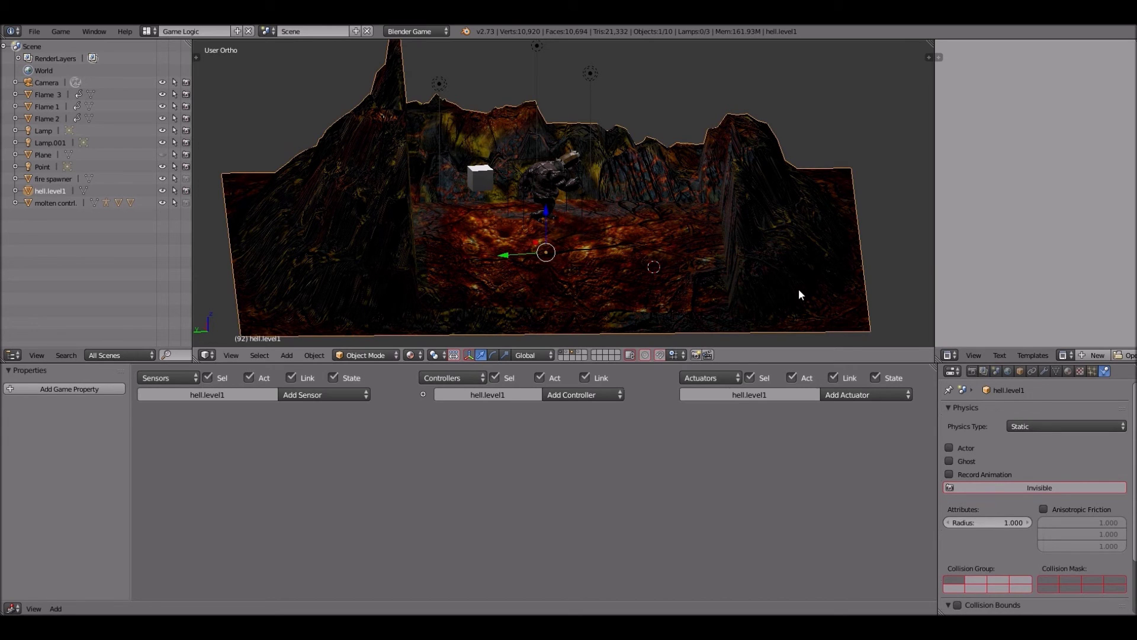
key("s")
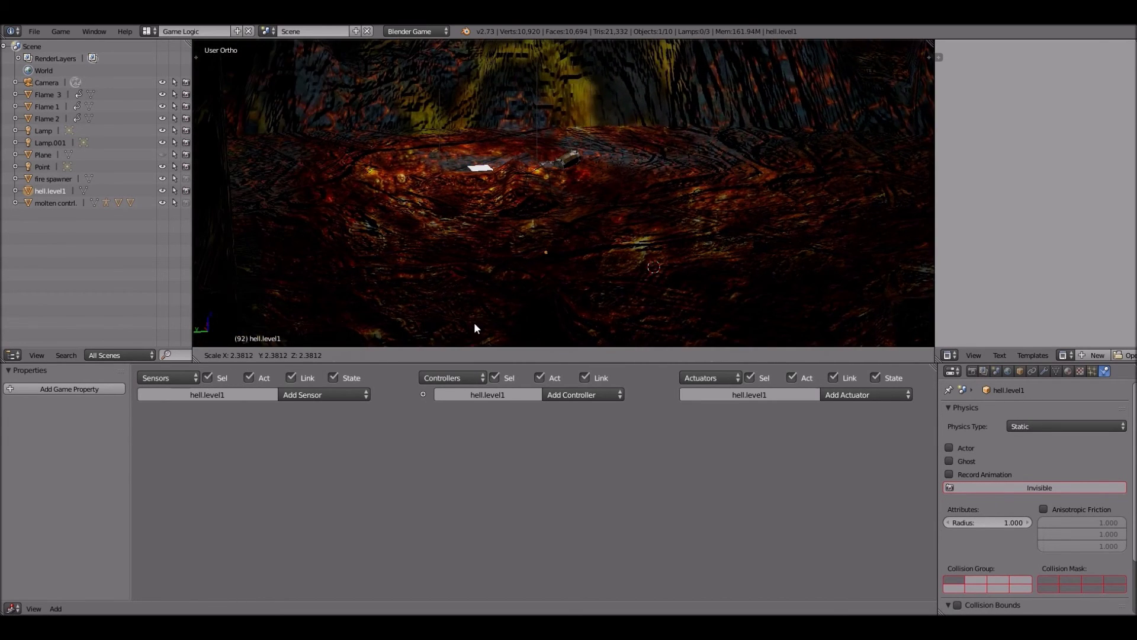
left_click(762, 46)
Move the hell.level1 terrain along the global Z axis so its floor sits under the monster's feet
scroll(762, 47, "down", 9)
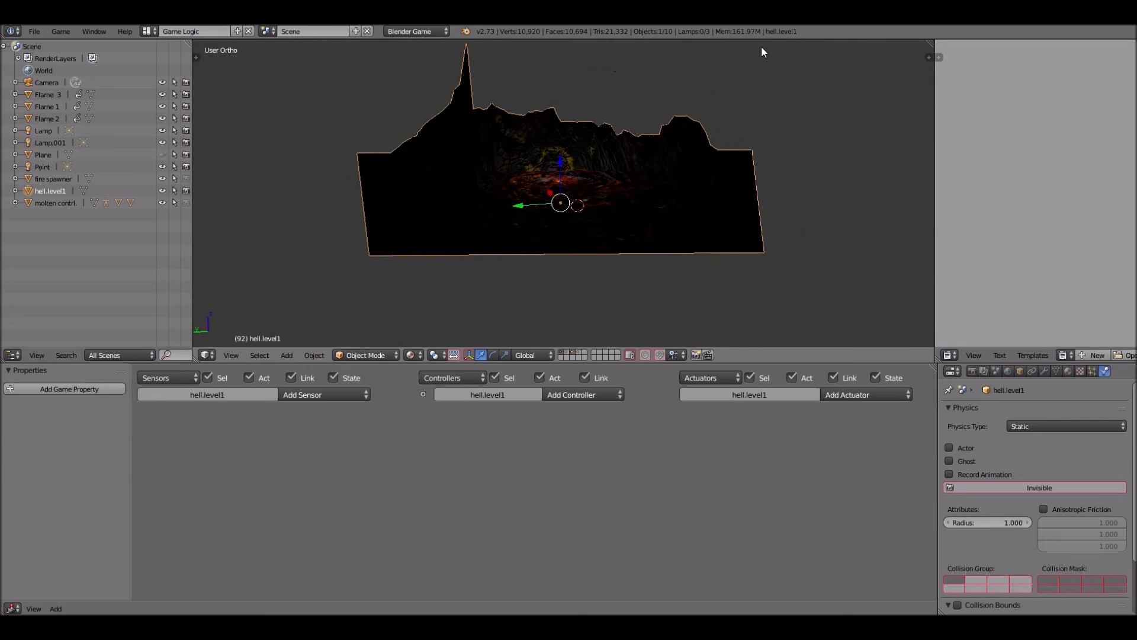
scroll(762, 46, "up", 3)
key("g")
key("z")
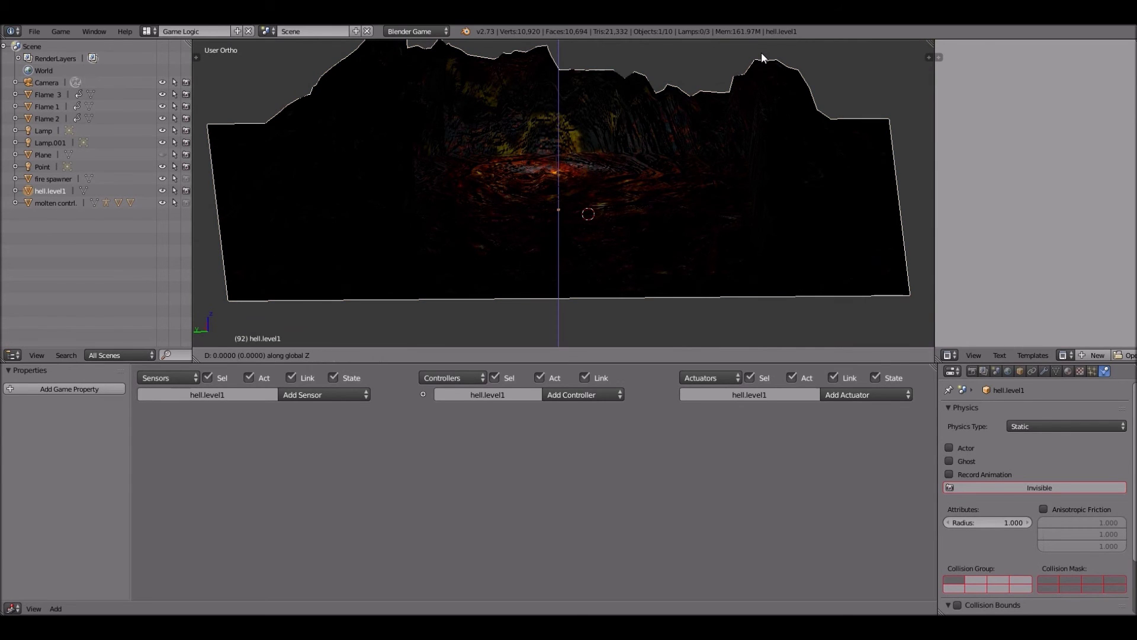
left_click(588, 189)
scroll(587, 188, "up", 6)
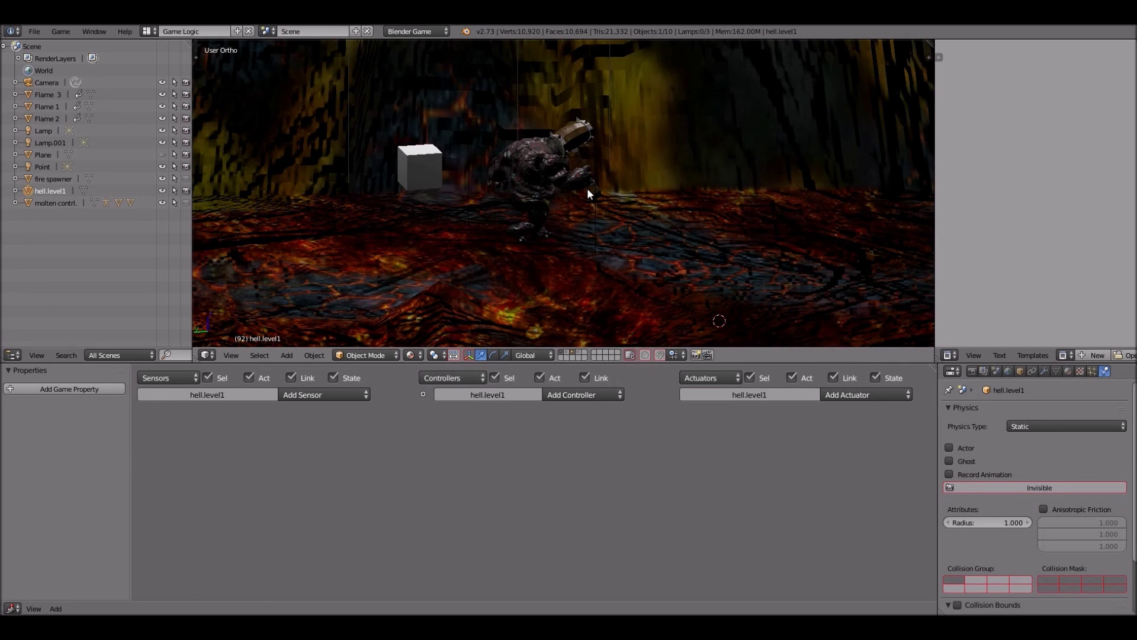
Examine from all around how the monster stands on the terrain floor
scroll(588, 187, "down", 8)
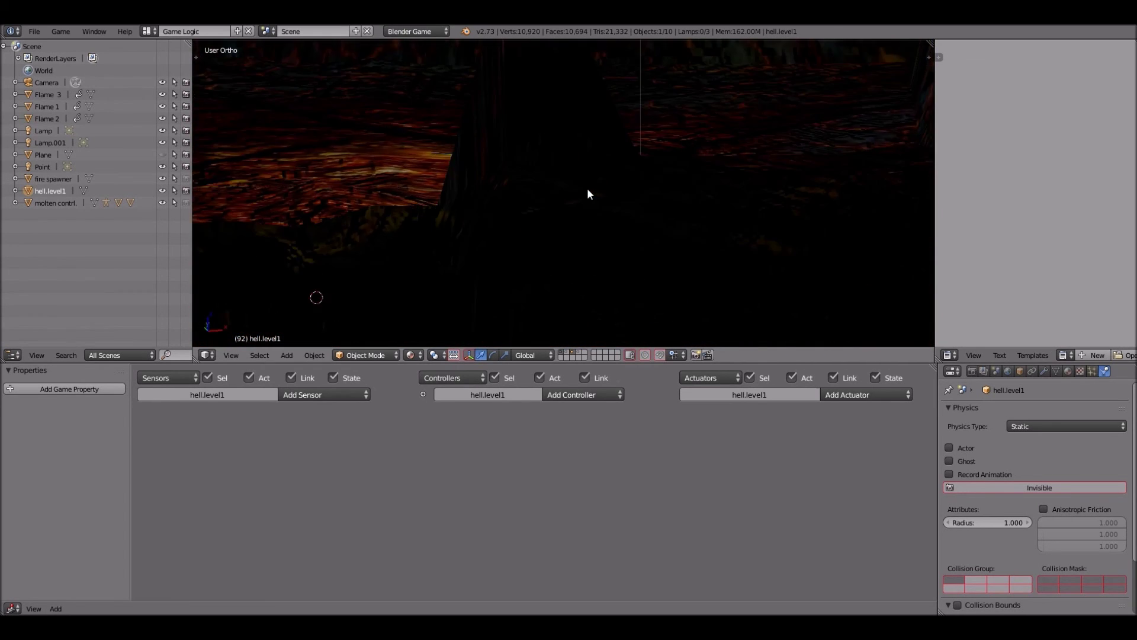
key("KP_6")
key("KP_6")
key("KP_6")
key("KP_6")
key("KP_6")
key("KP_6")
key("KP_6")
key("KP_6")
key("KP_6")
key("KP_6")
key("KP_6")
key("KP_6")
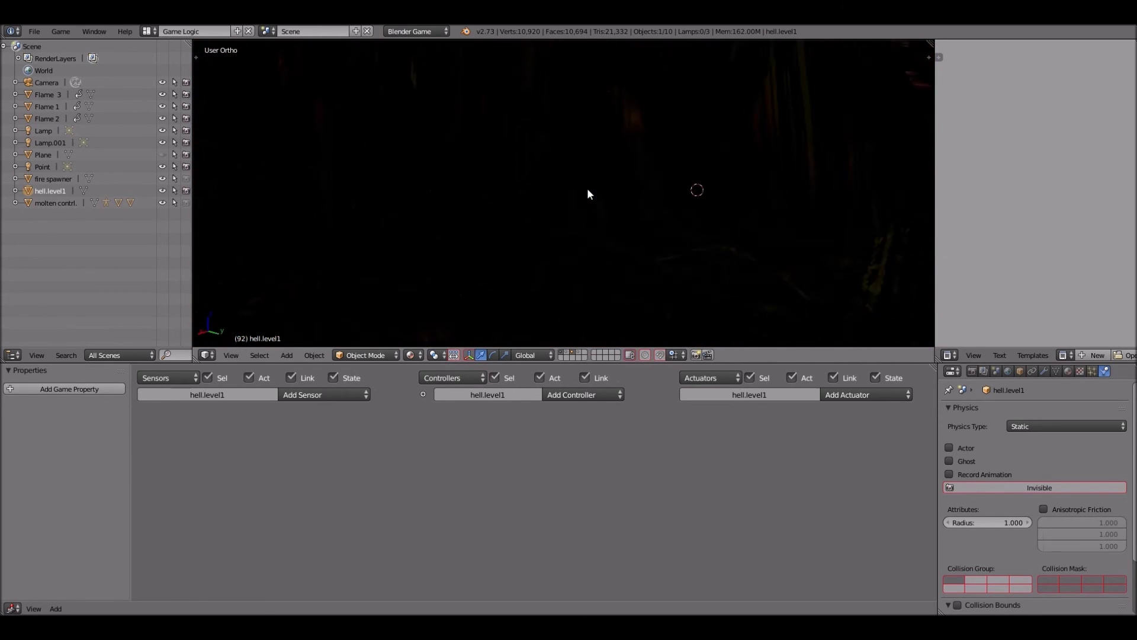
key("KP_6")
key("KP_6")
key("KP_6")
key("KP_6")
key("KP_6")
key("KP_6")
key("KP_6")
key("KP_6")
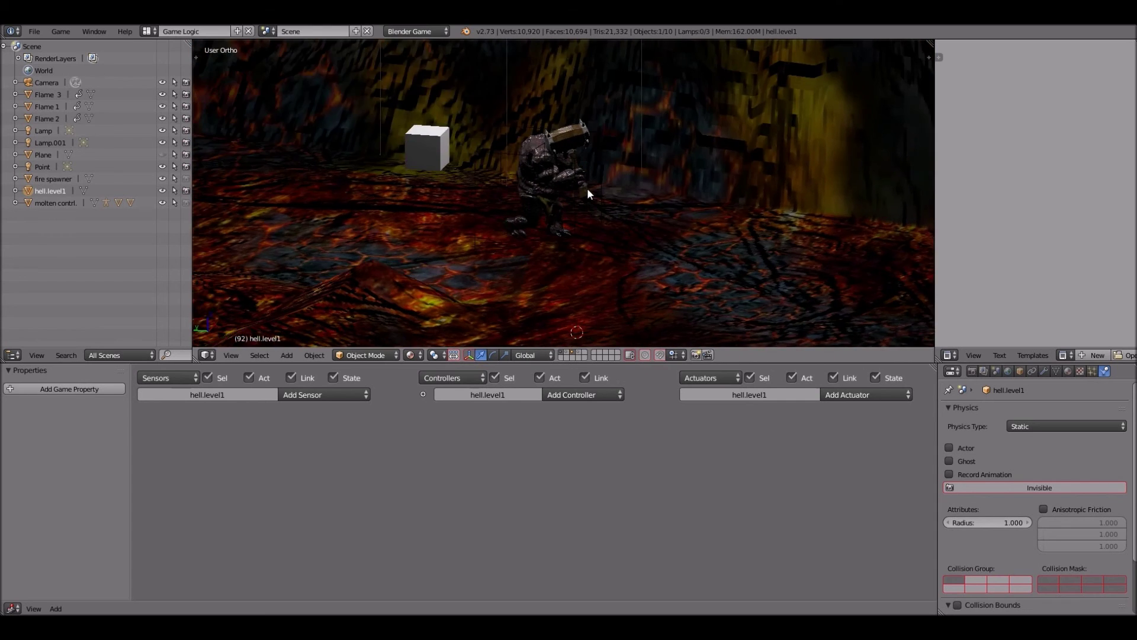
Rotate the hell.level1 terrain about the global Z axis in a top perspective view to reorient it around the monster
key("KP_7")
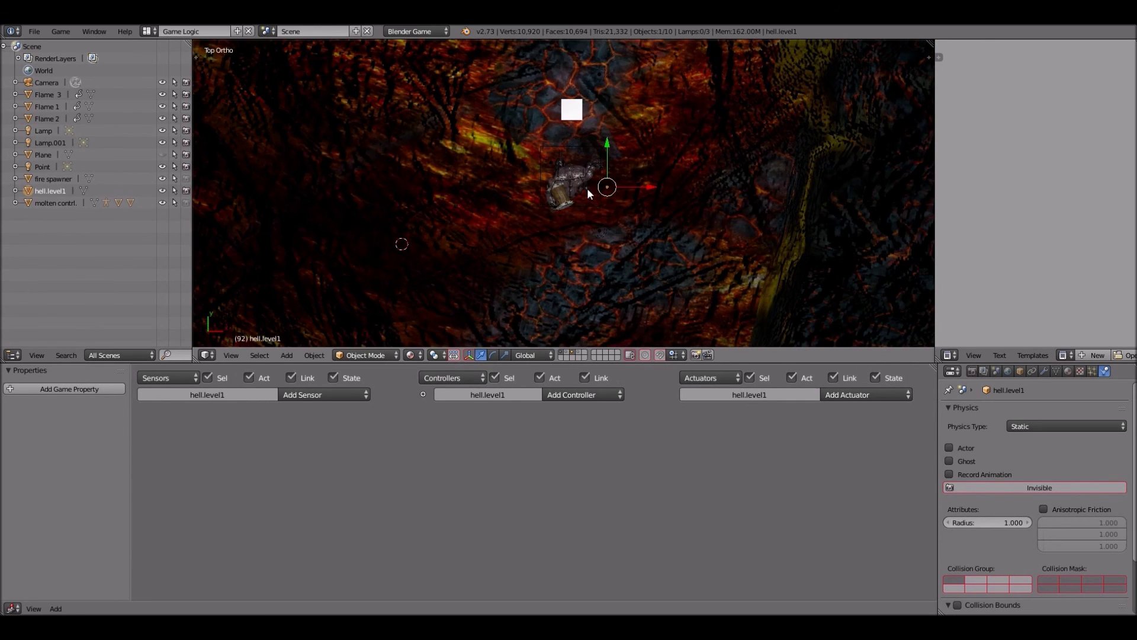
key("KP_5")
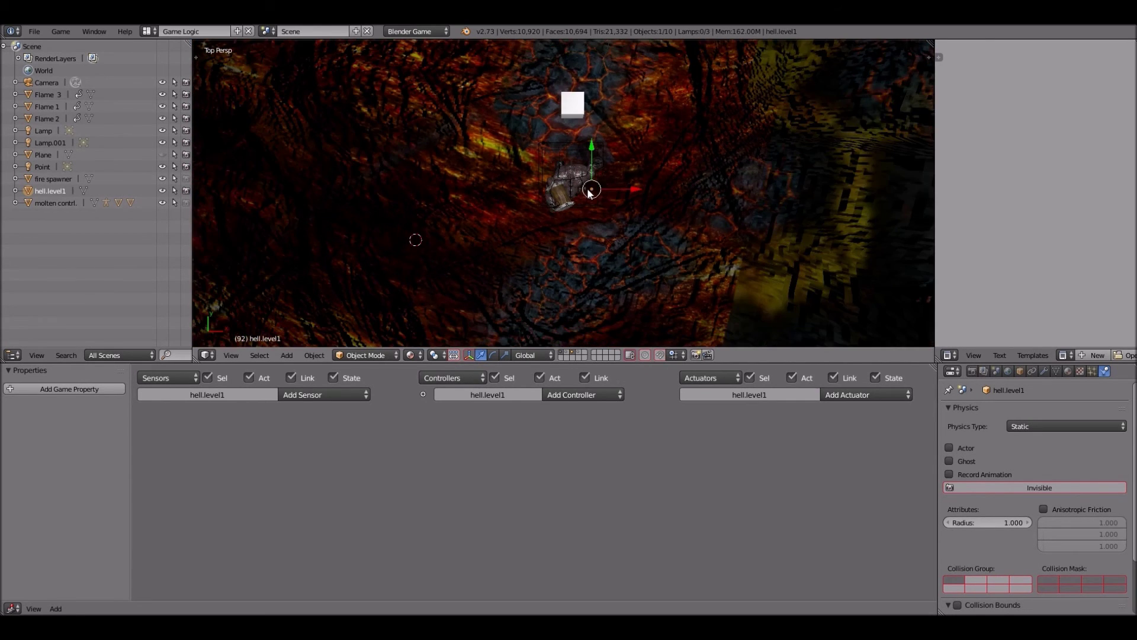
scroll(589, 193, "down", 8)
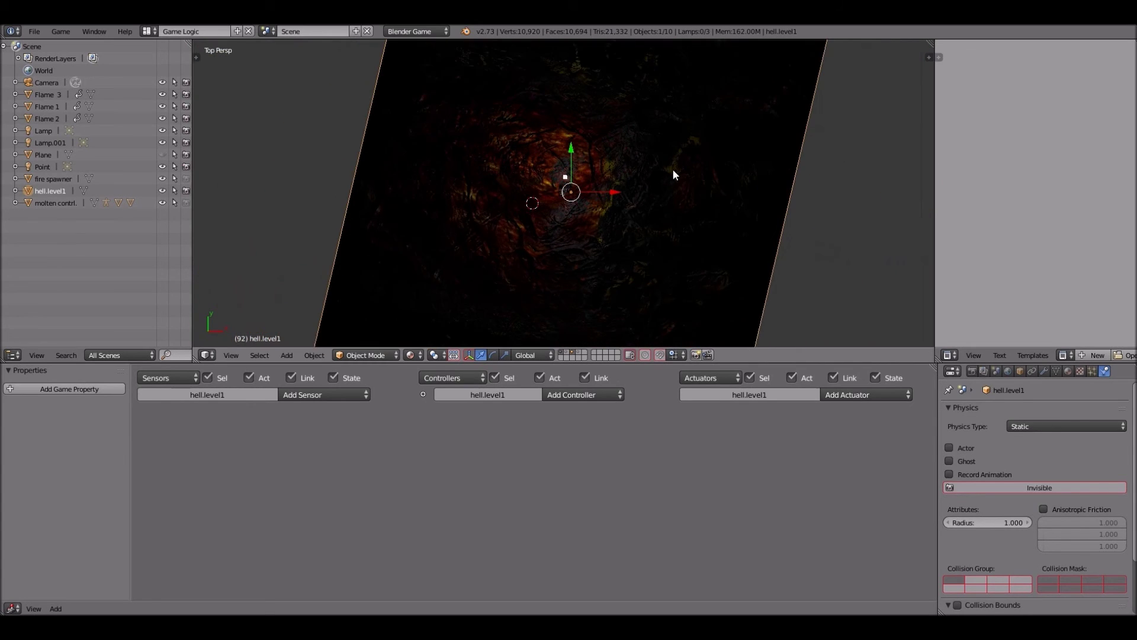
scroll(674, 175, "up", 1)
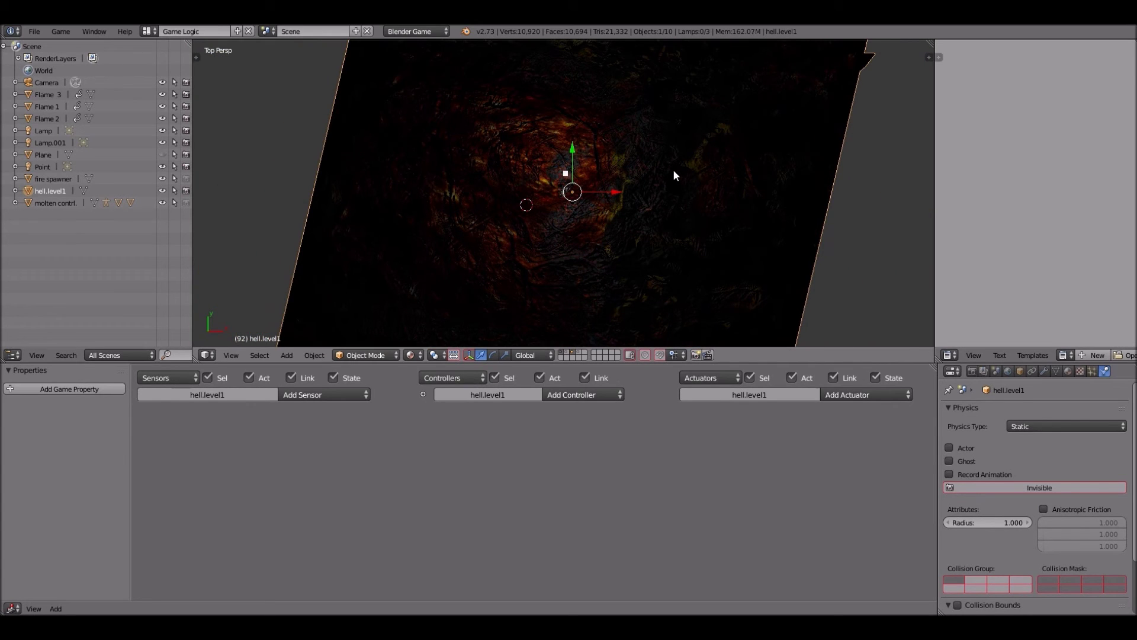
key("r")
key("z")
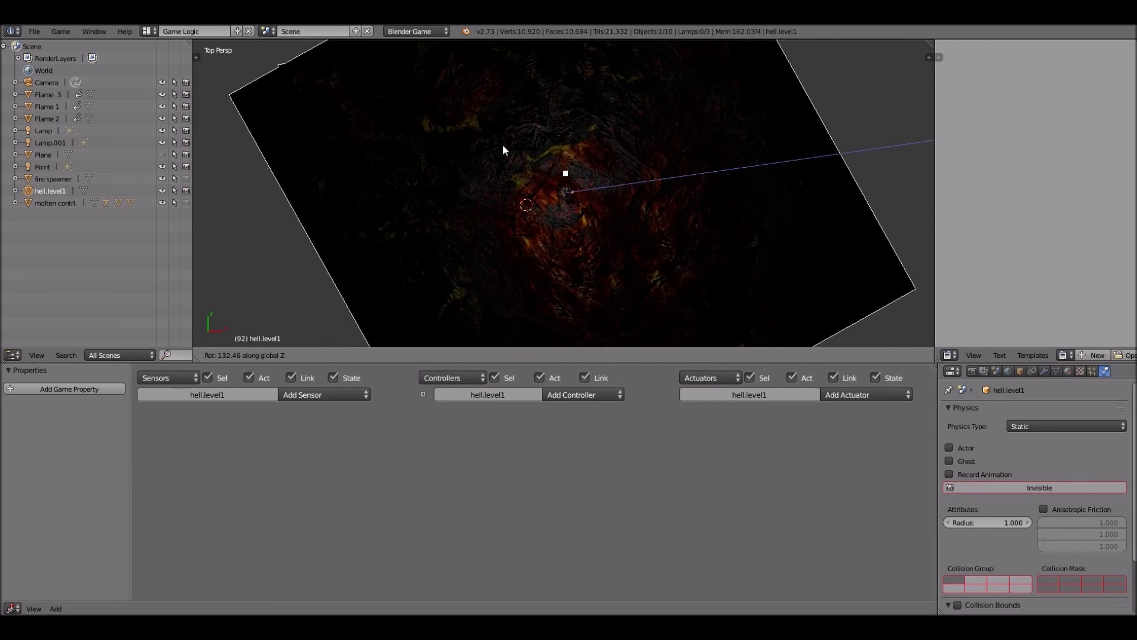
left_click(652, 165)
scroll(651, 165, "up", 4)
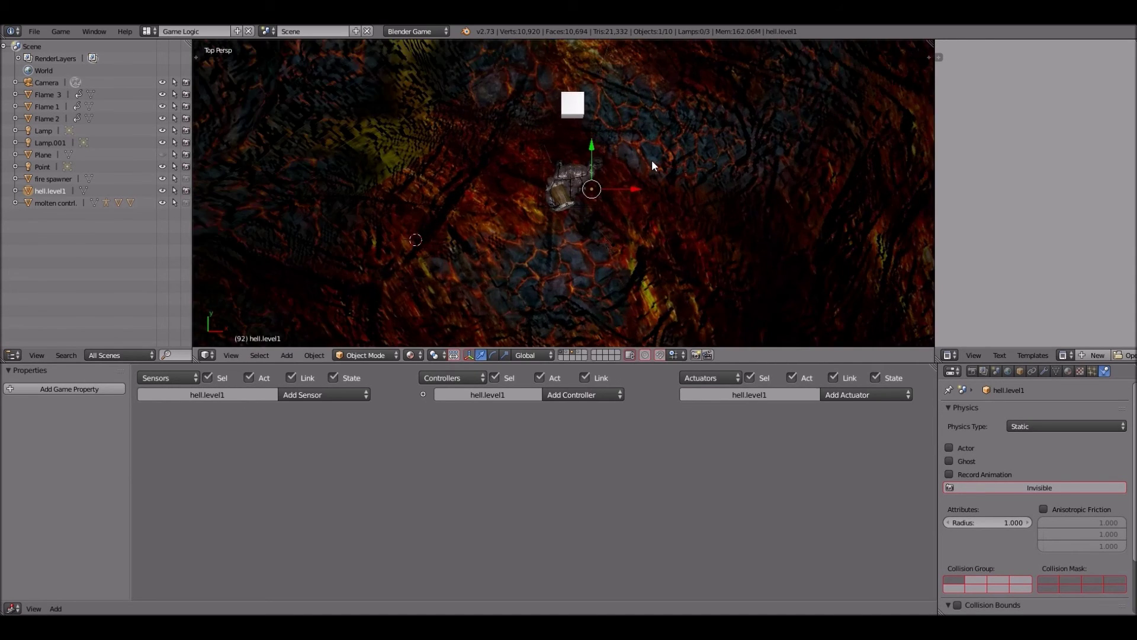
Select the Point lamp above the monster and lower it slightly along the global Z axis
key("KP_2")
key("KP_2")
key("KP_2")
key("KP_2")
key("KP_2")
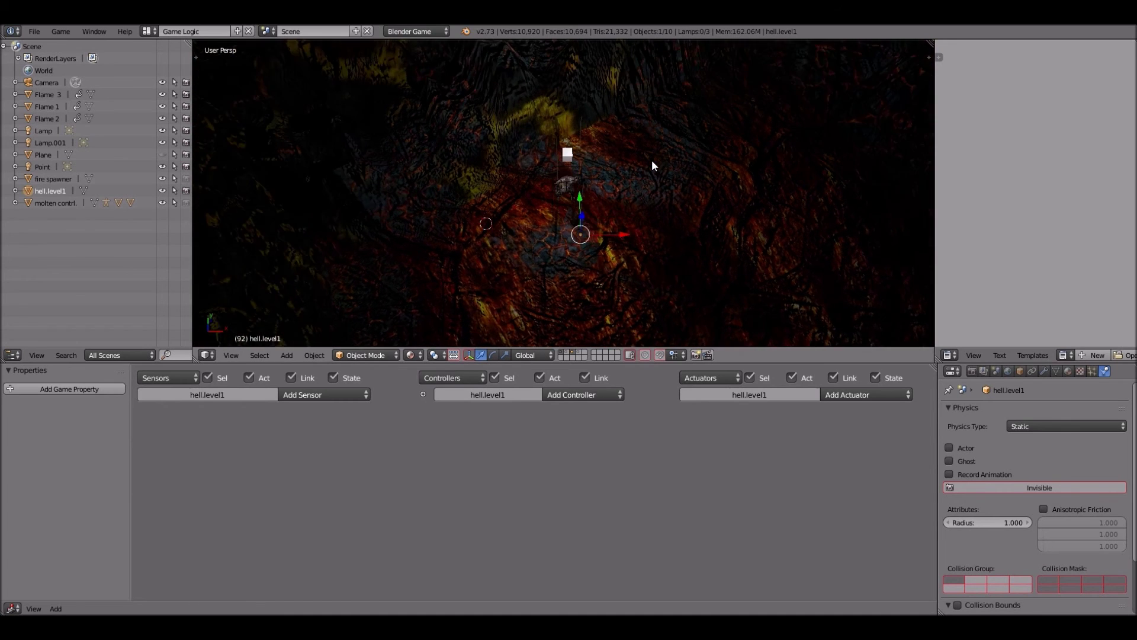
key("KP_4")
key("KP_4")
key("KP_4")
key("KP_4")
key("KP_4")
key("KP_4")
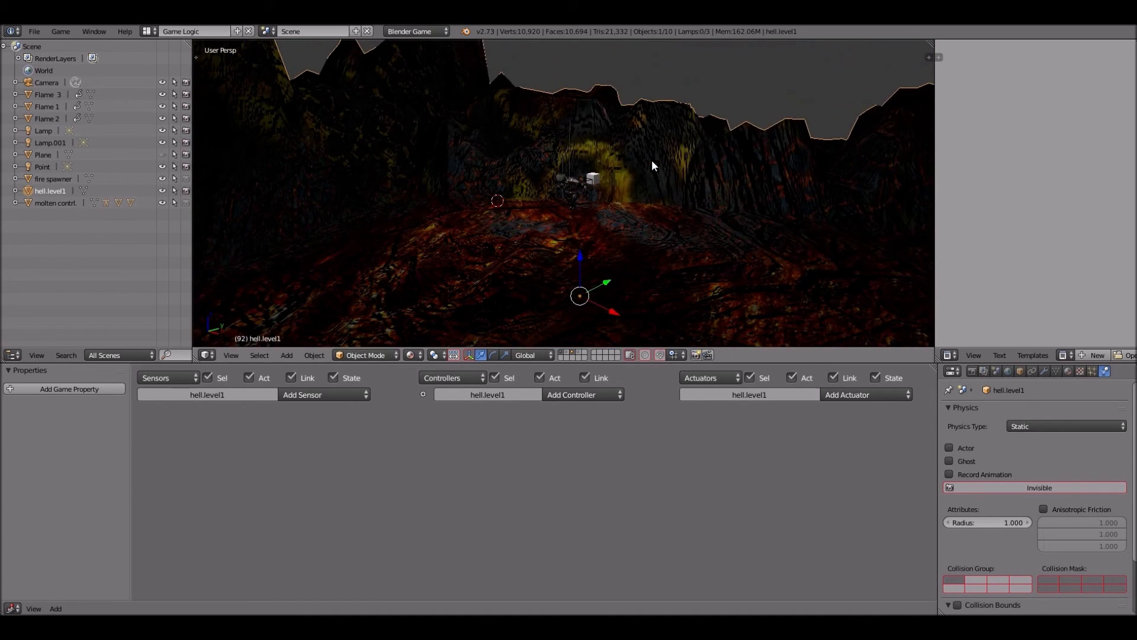
right_click(575, 120)
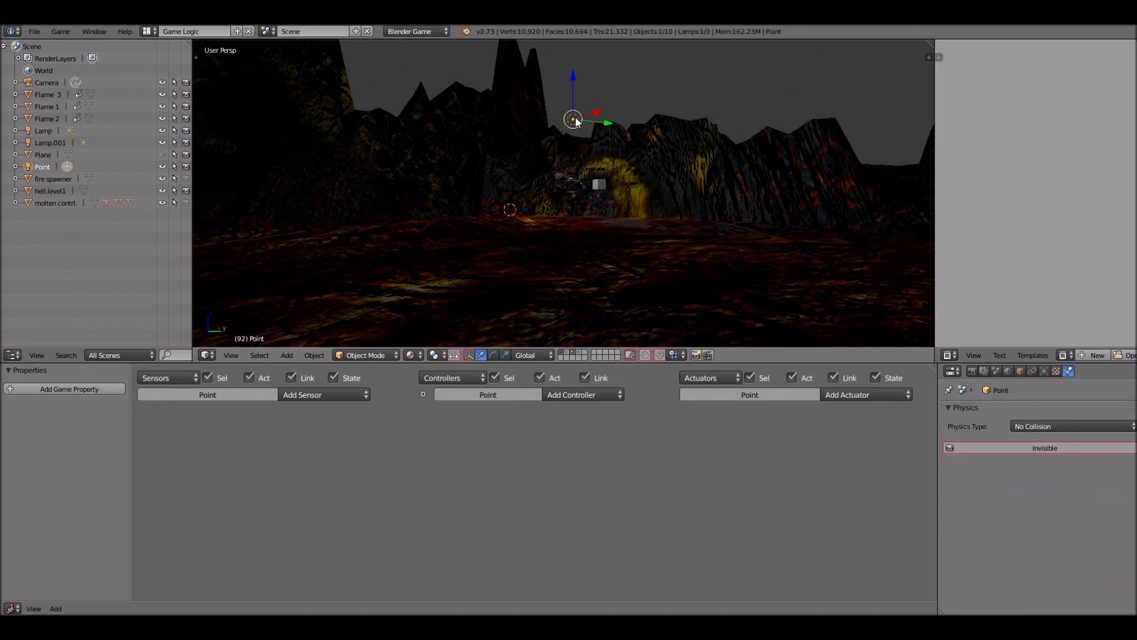
key("KP_4")
key("KP_4")
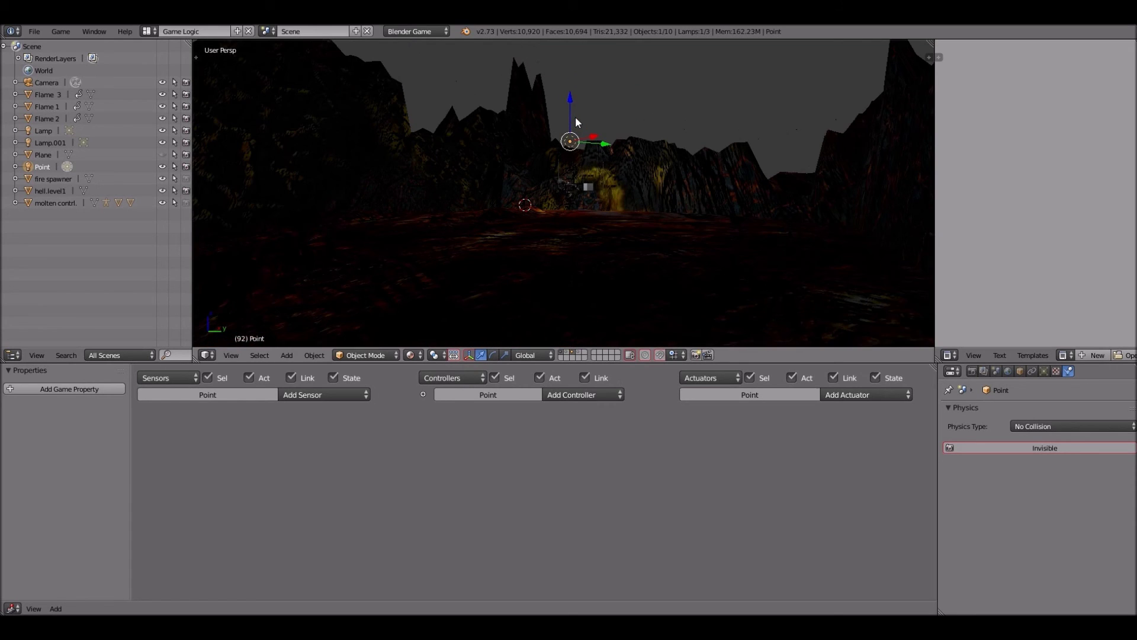
key("g")
key("z")
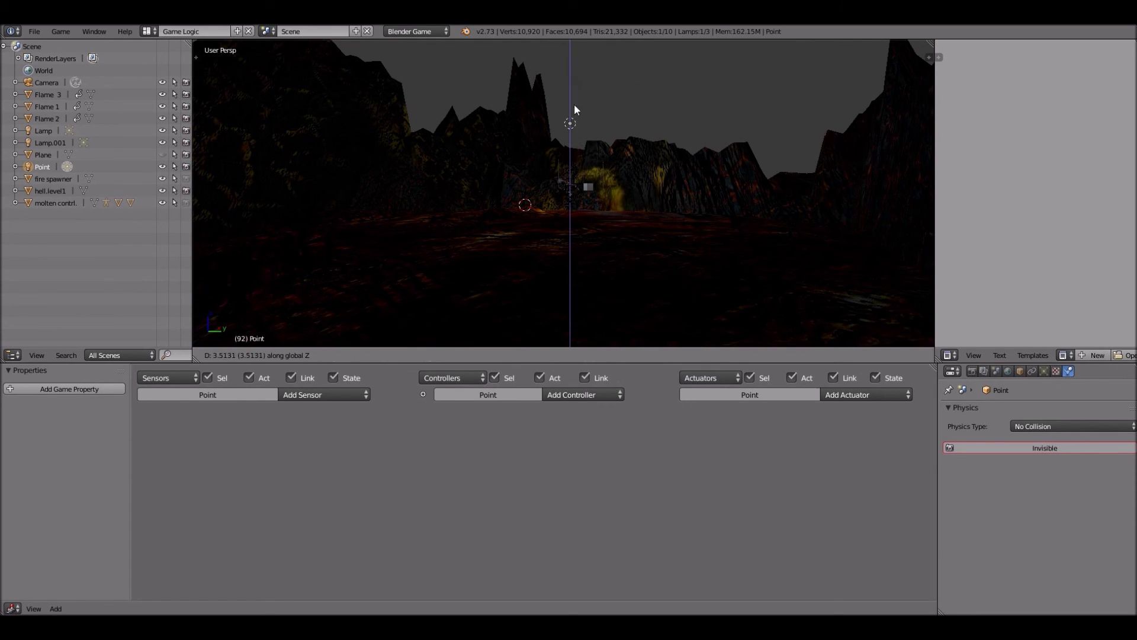
left_click(575, 116)
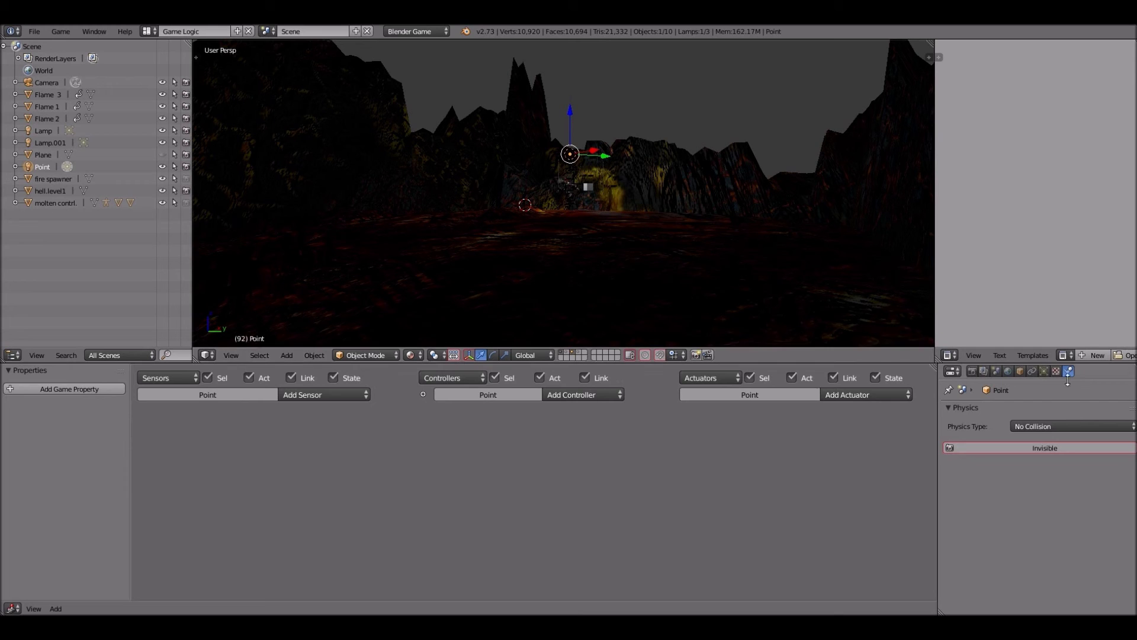
Try the Sun, Hemi, Spot and Area types on the Point lamp and settle on Sun
left_click(1045, 371)
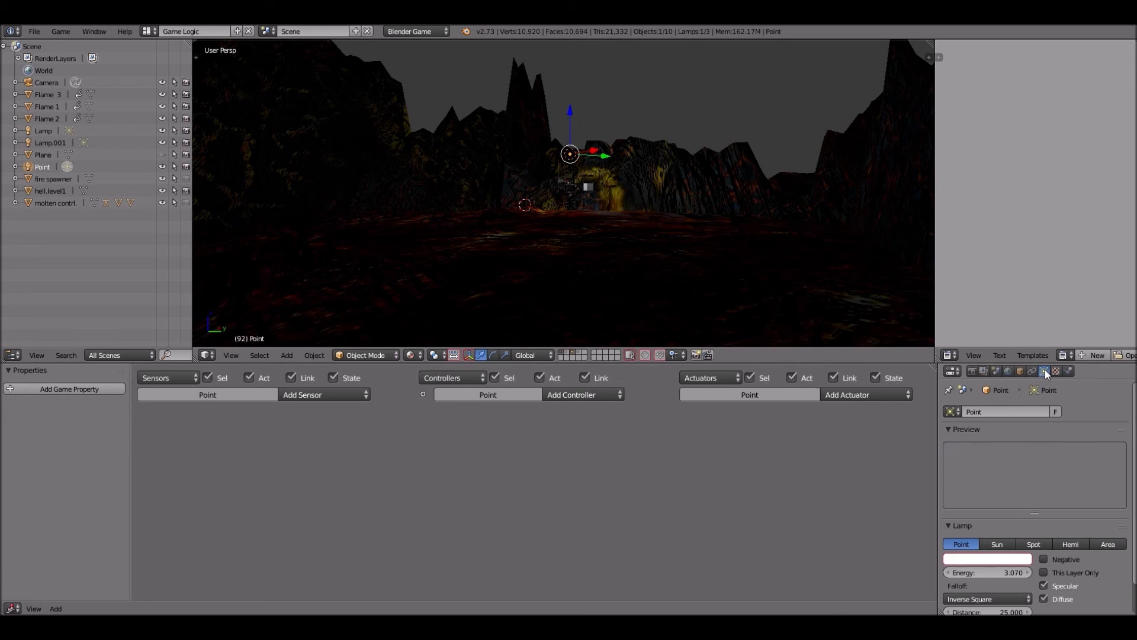
left_click(1004, 541)
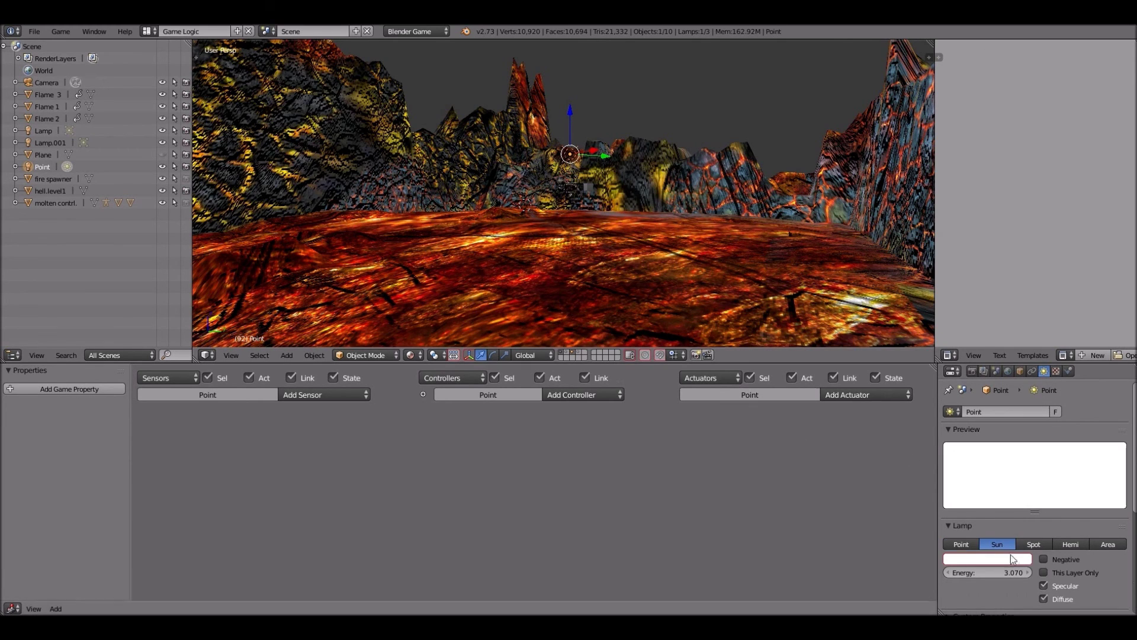
left_click(1062, 545)
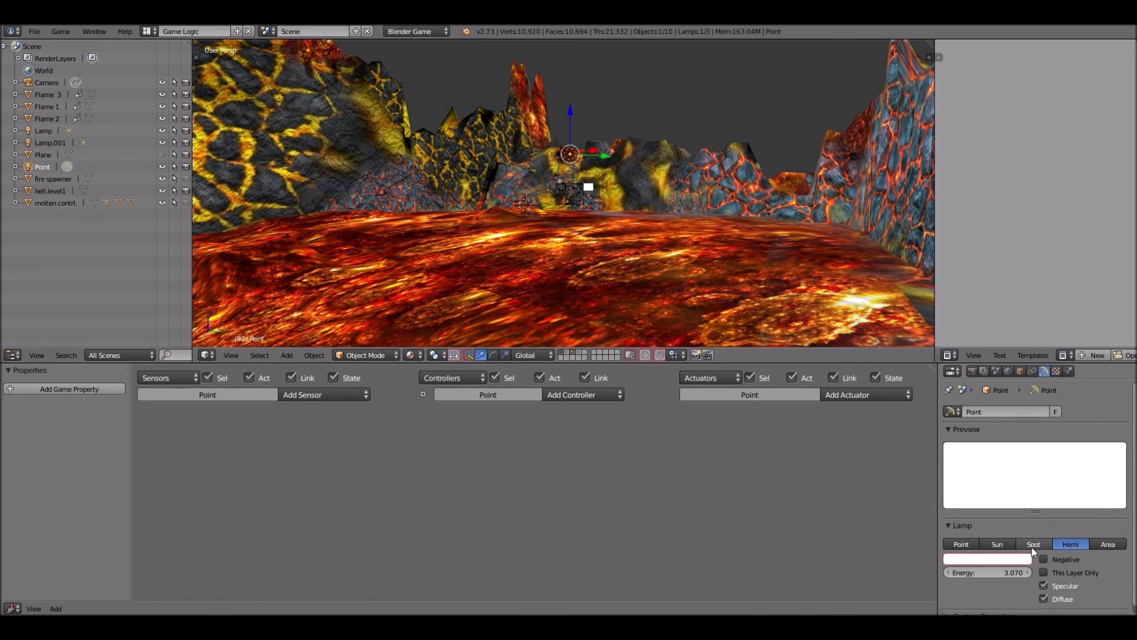
left_click(1033, 545)
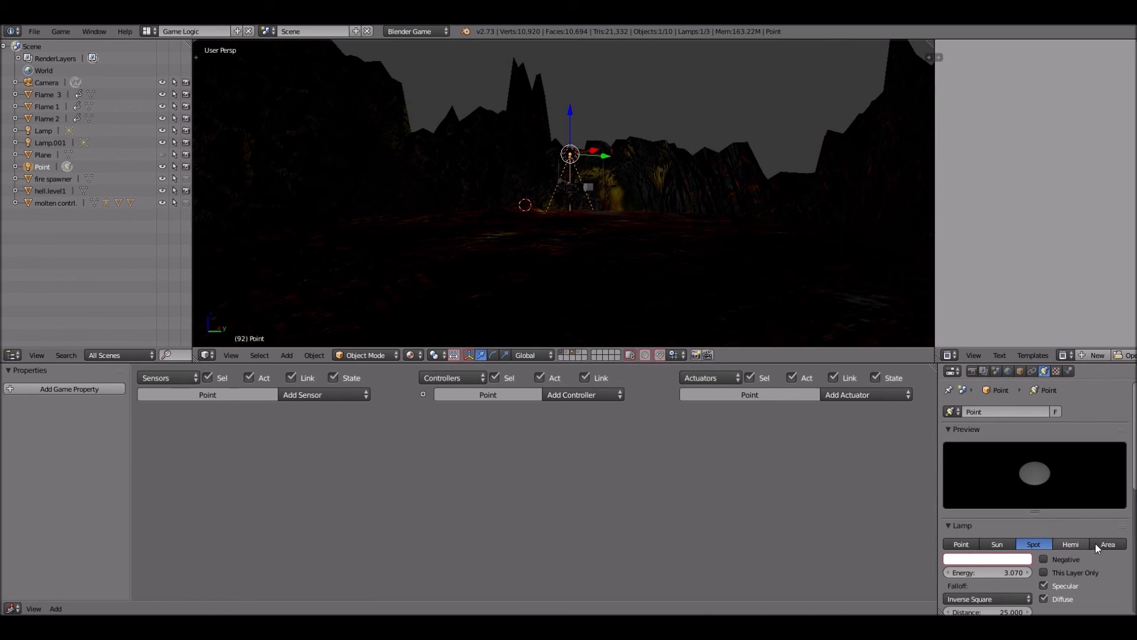
left_click(1098, 545)
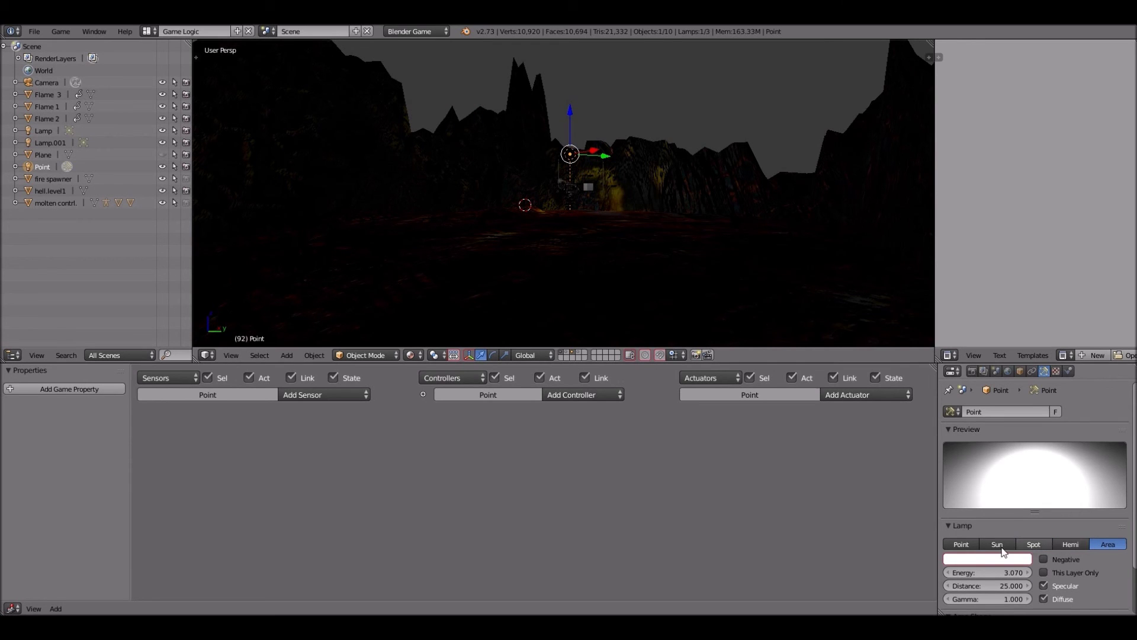
left_click(1002, 550)
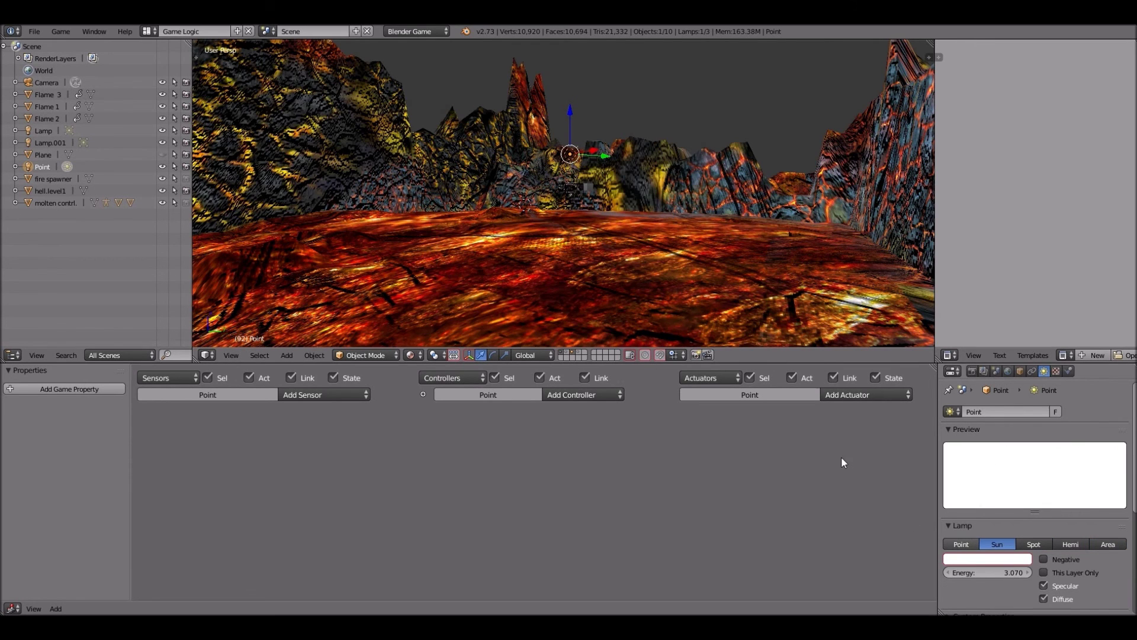
Raise the sun lamp along the global Z axis until it is high above the terrain's peaks
key("g")
key("z")
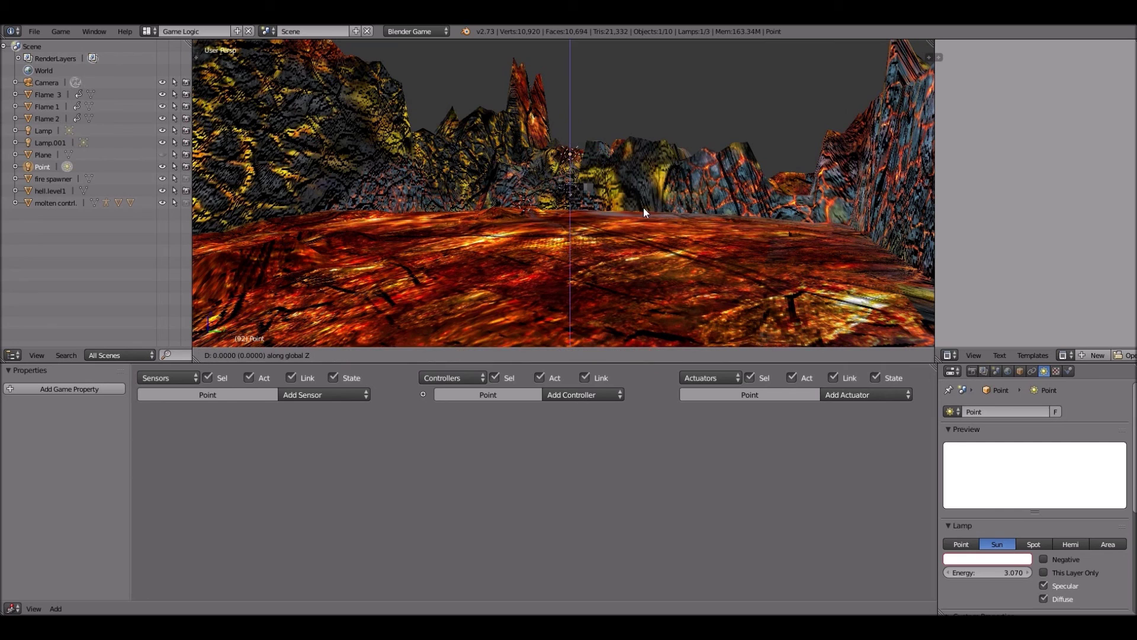
left_click(637, 349)
scroll(761, 255, "down", 6)
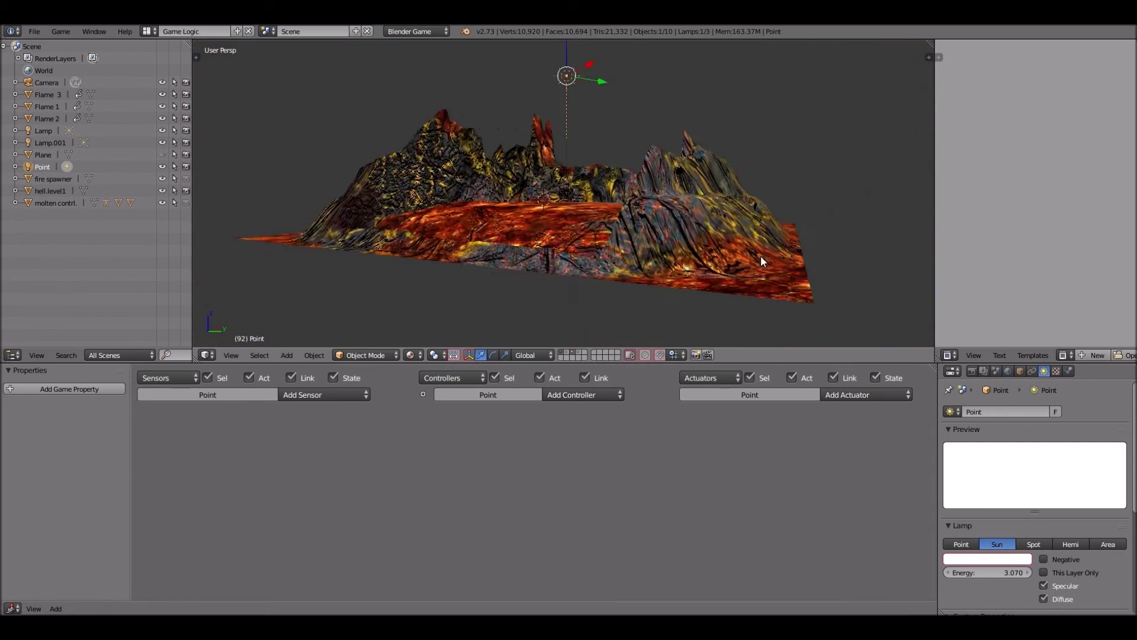
Examine the relit hell terrain and the monster from several angles, both close up and from outside the level
scroll(760, 255, "up", 8)
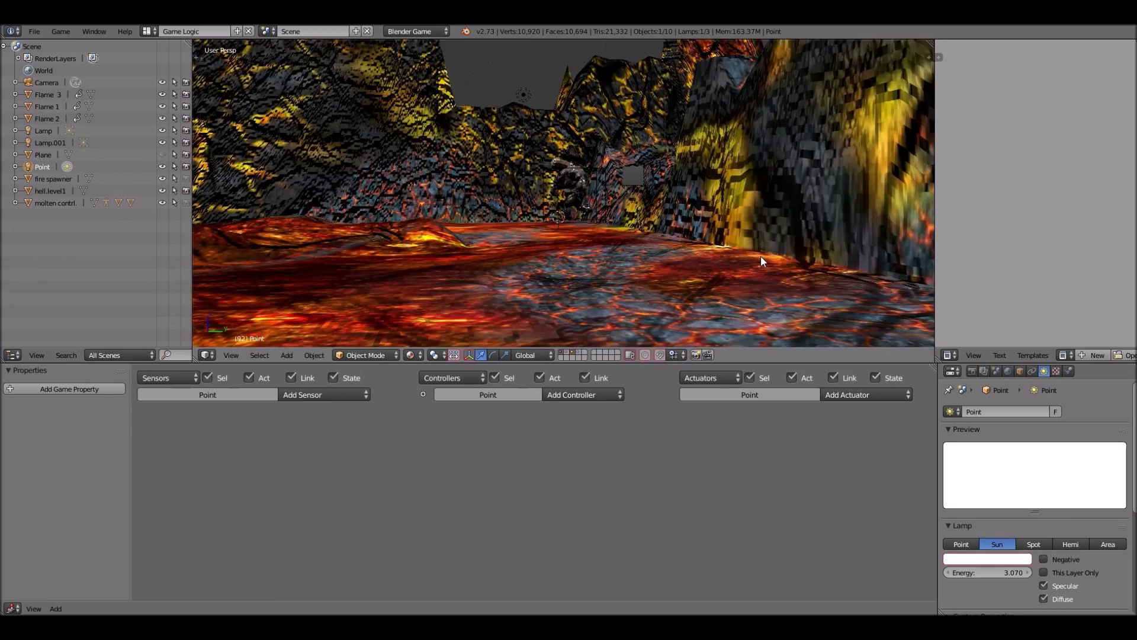
scroll(760, 255, "up", 4)
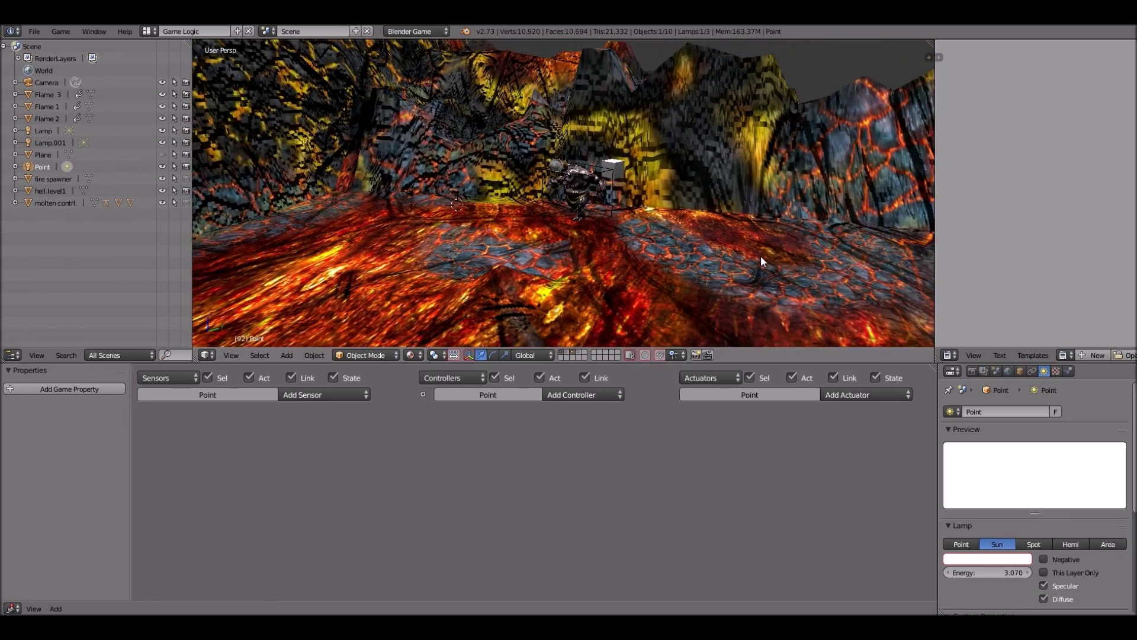
scroll(761, 260, "down", 4)
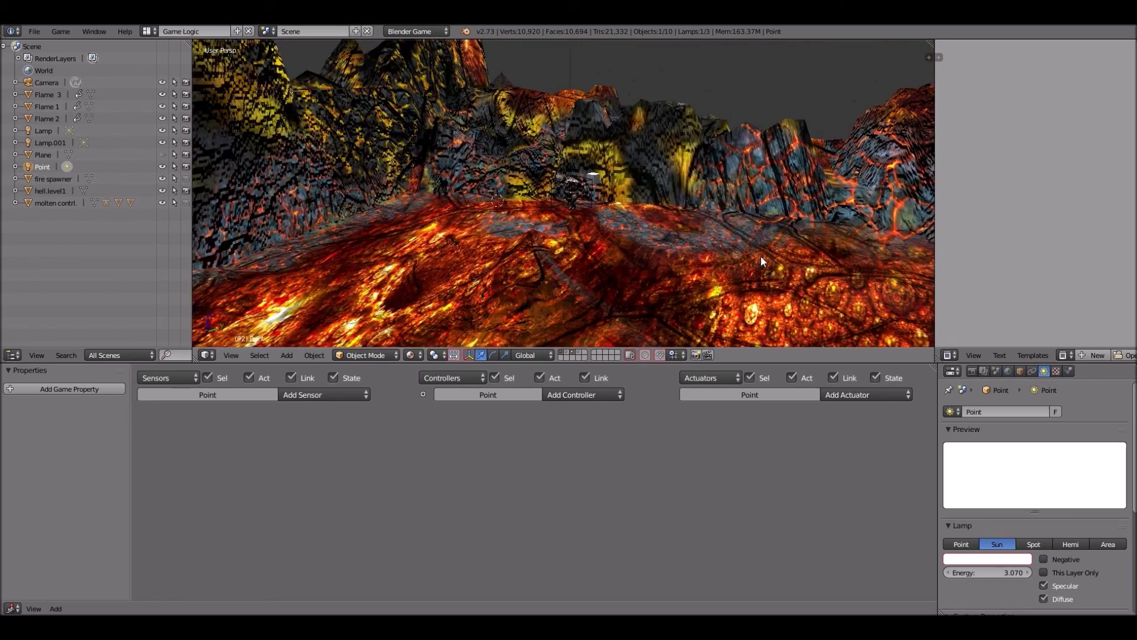
middle_click_drag(761, 256, 549, 144)
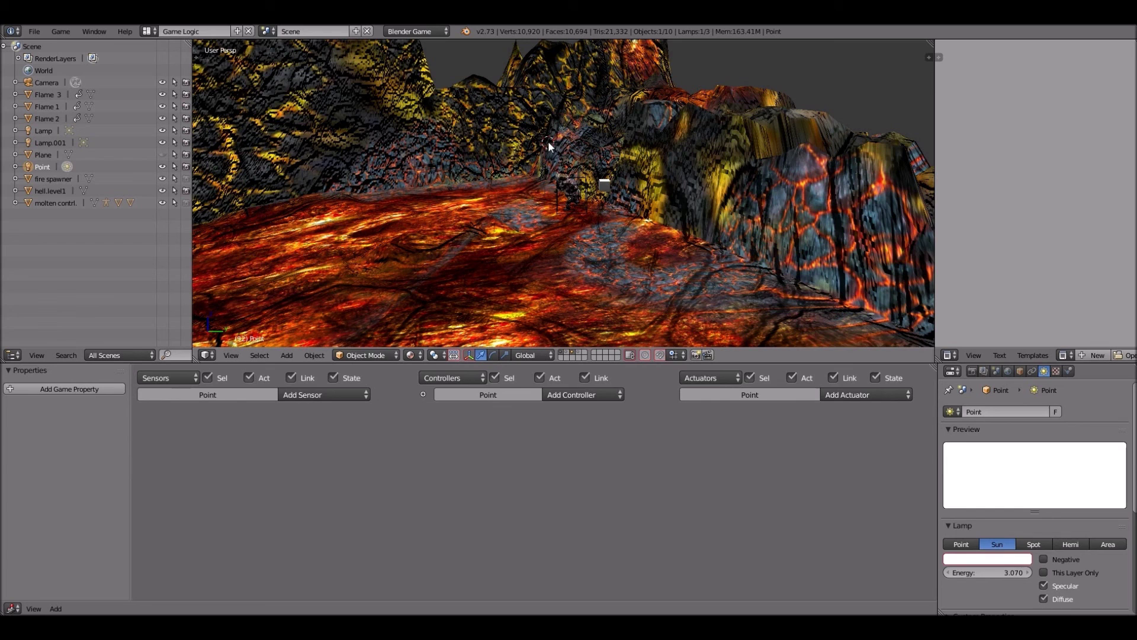
right_click(548, 141)
scroll(549, 141, "up", 3)
scroll(549, 141, "down", 2)
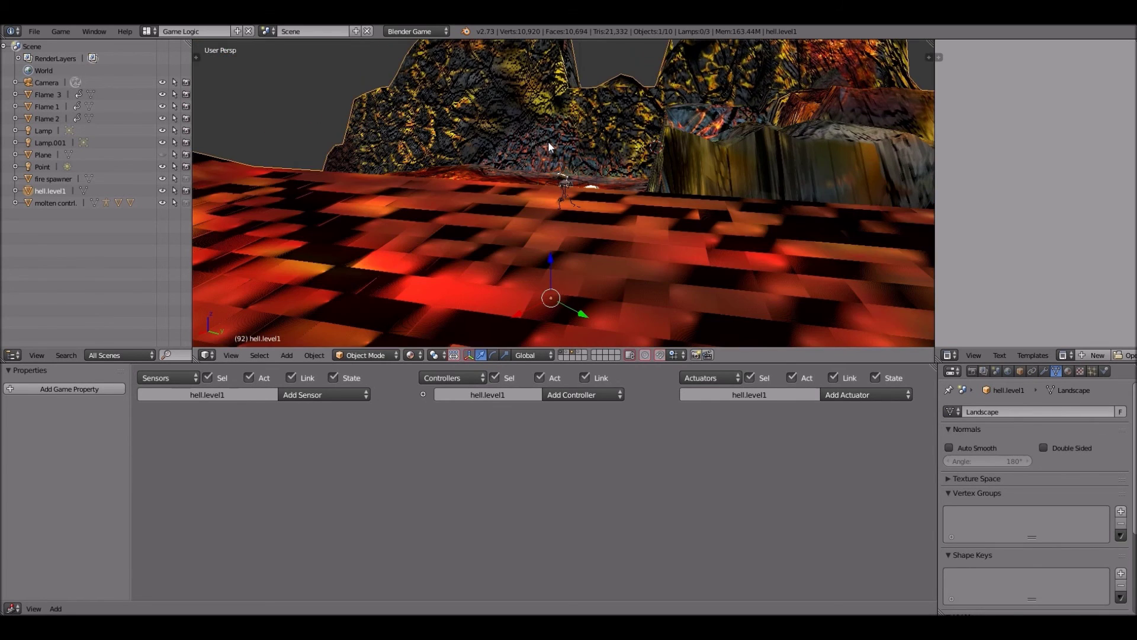
scroll(549, 141, "up", 5)
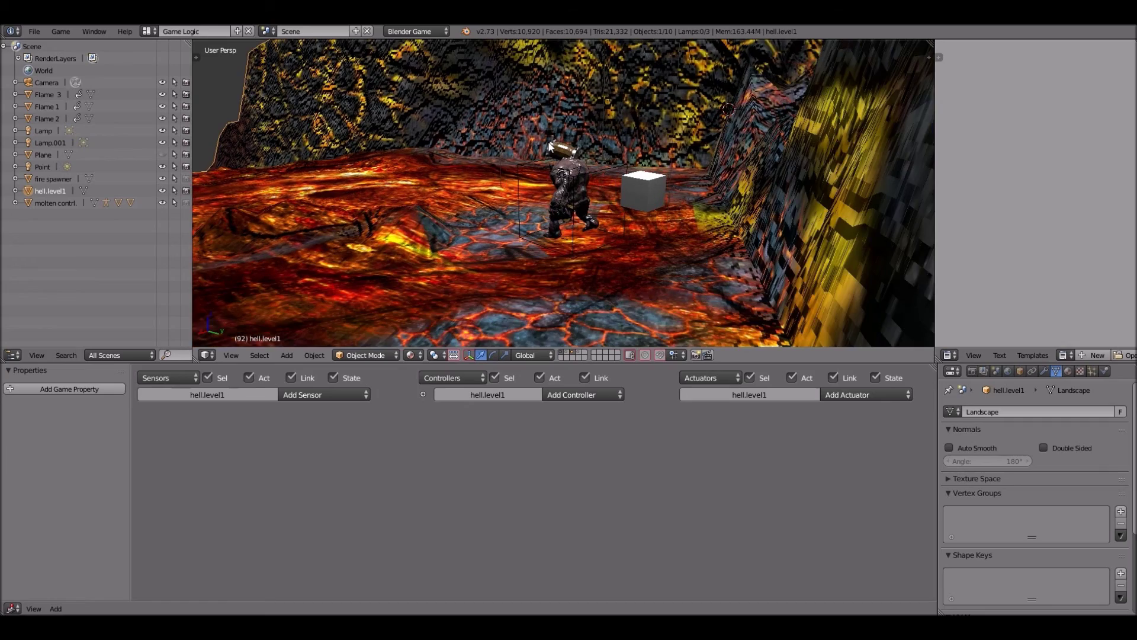
middle_click_drag(548, 142, 548, 141)
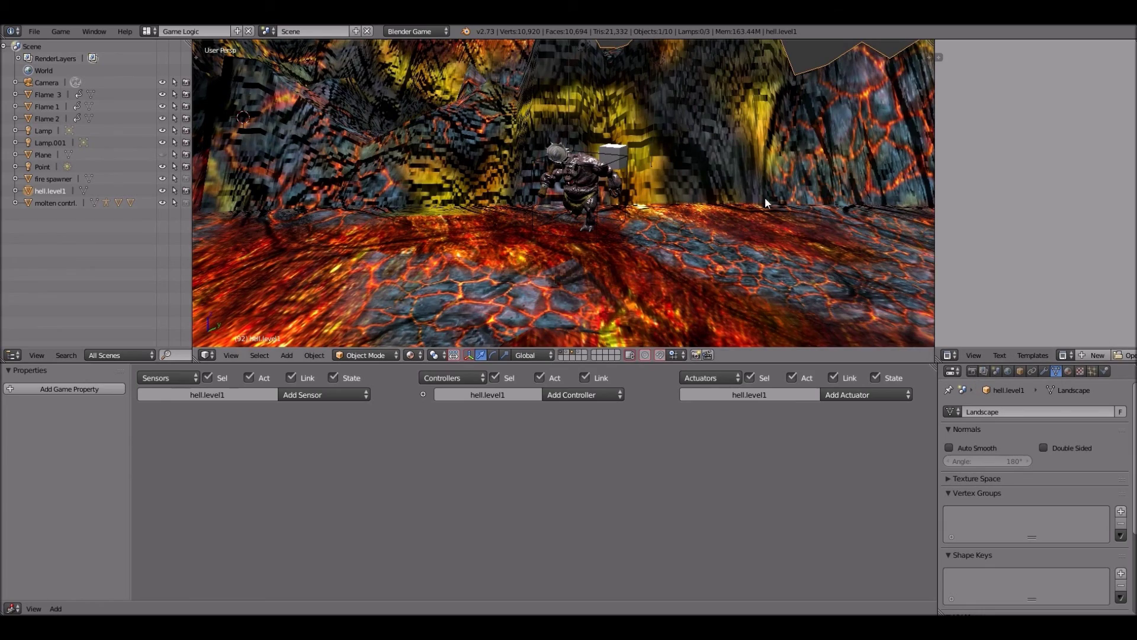
scroll(765, 197, "down", 8)
scroll(751, 128, "down", 3)
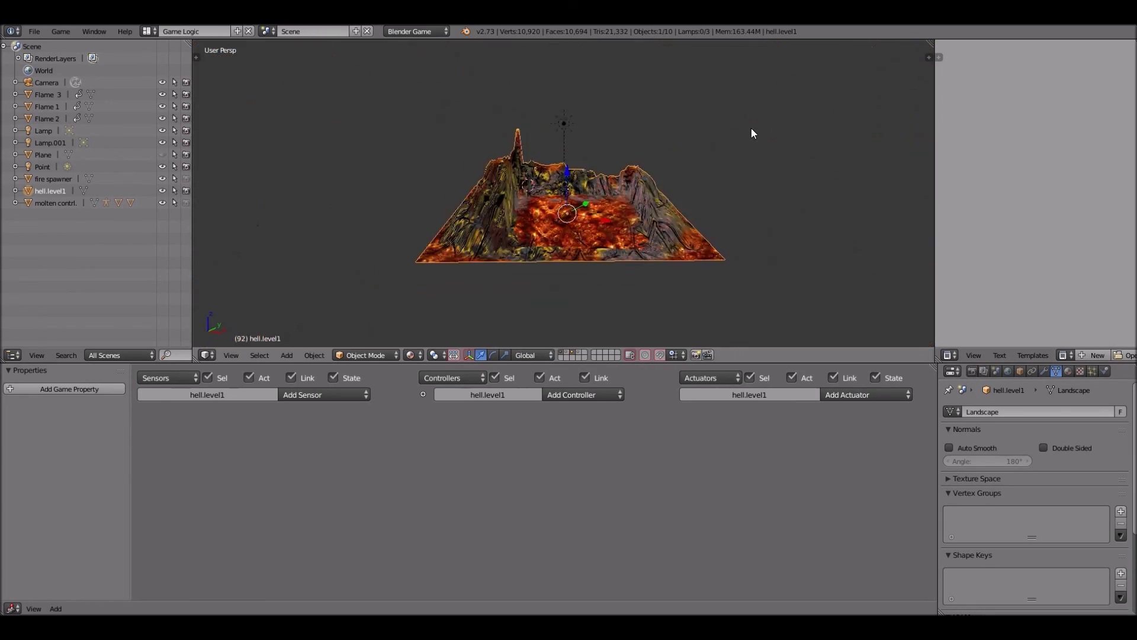
Select the object named Lamp above the monster and raise it about 23 units along the global Z axis
scroll(751, 128, "up", 6)
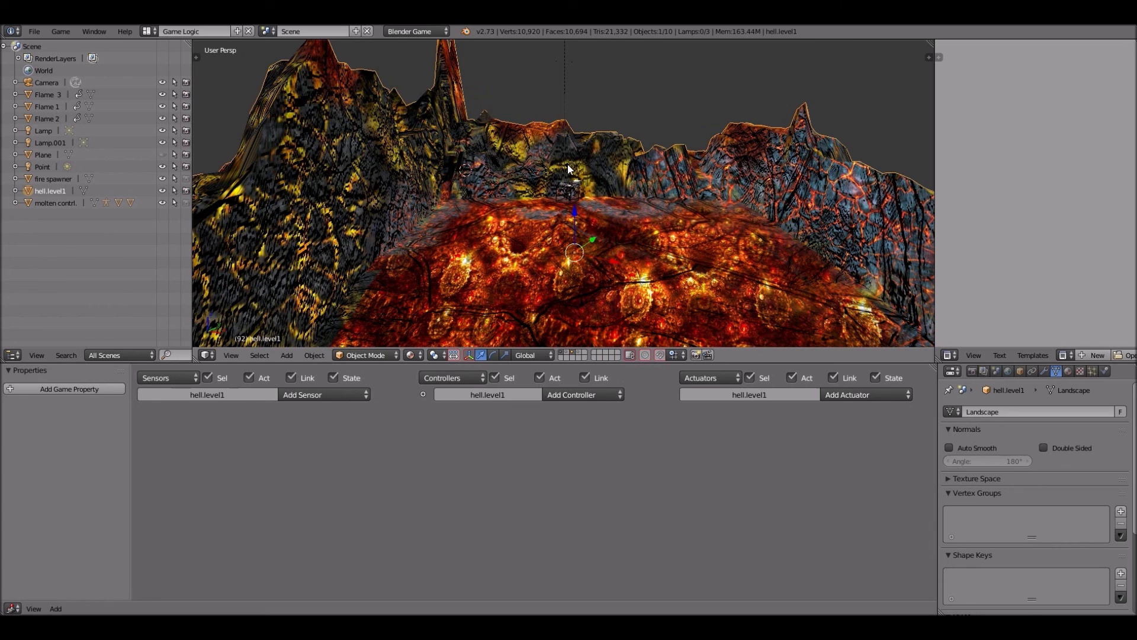
right_click(567, 165)
scroll(566, 166, "down", 5)
scroll(566, 165, "up", 6)
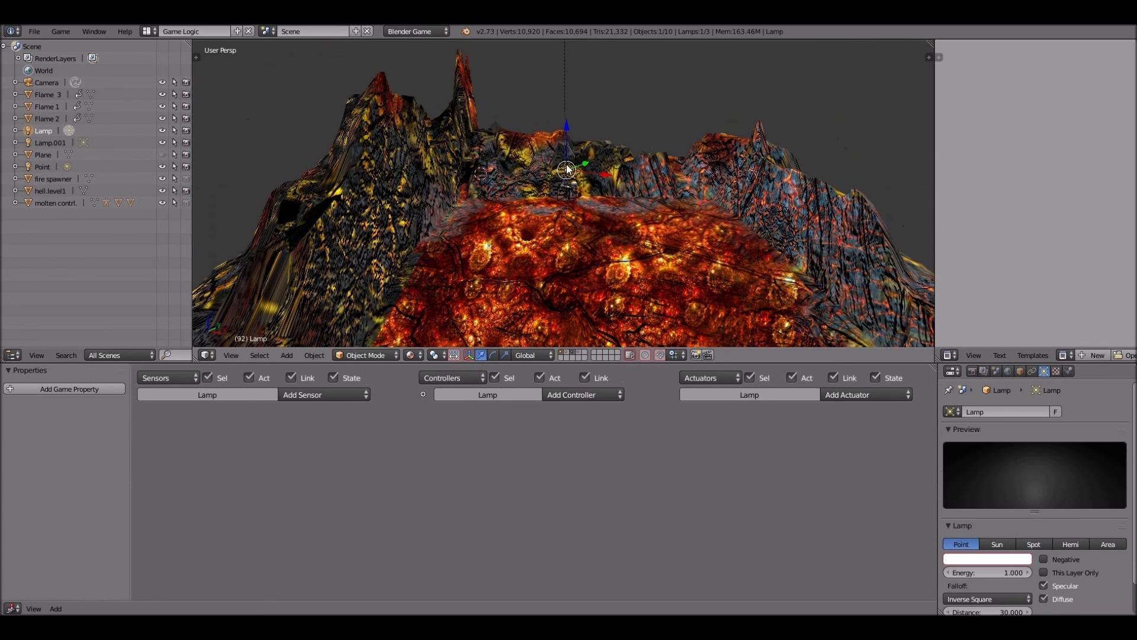
key("g")
key("z")
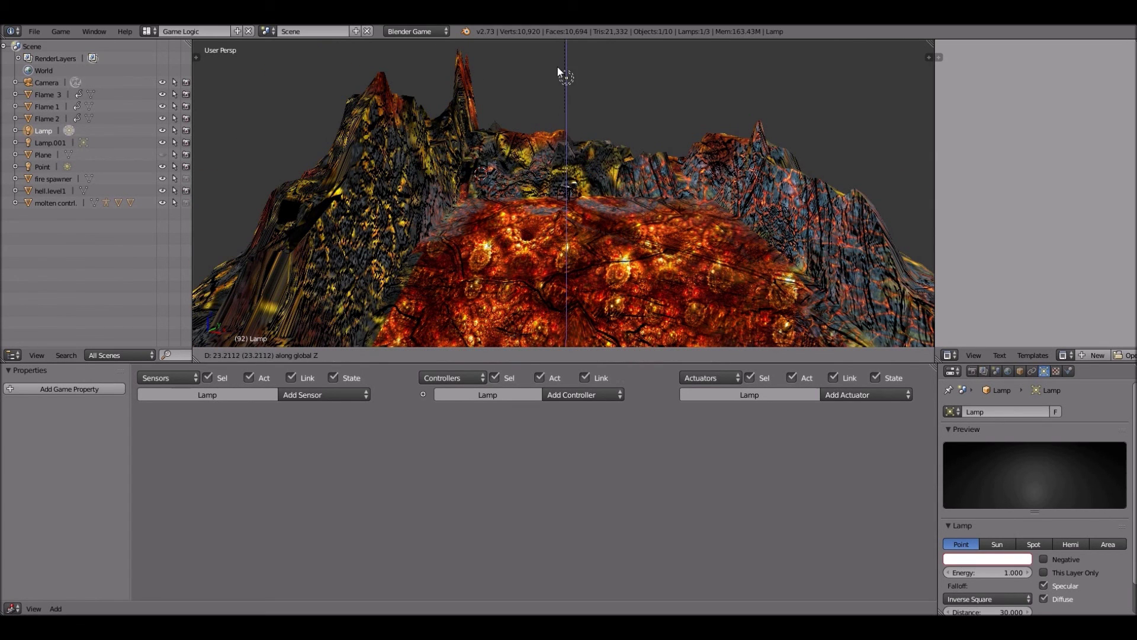
left_click(566, 74)
Rotate the sun lamp high above the terrain
scroll(566, 83, "down", 3)
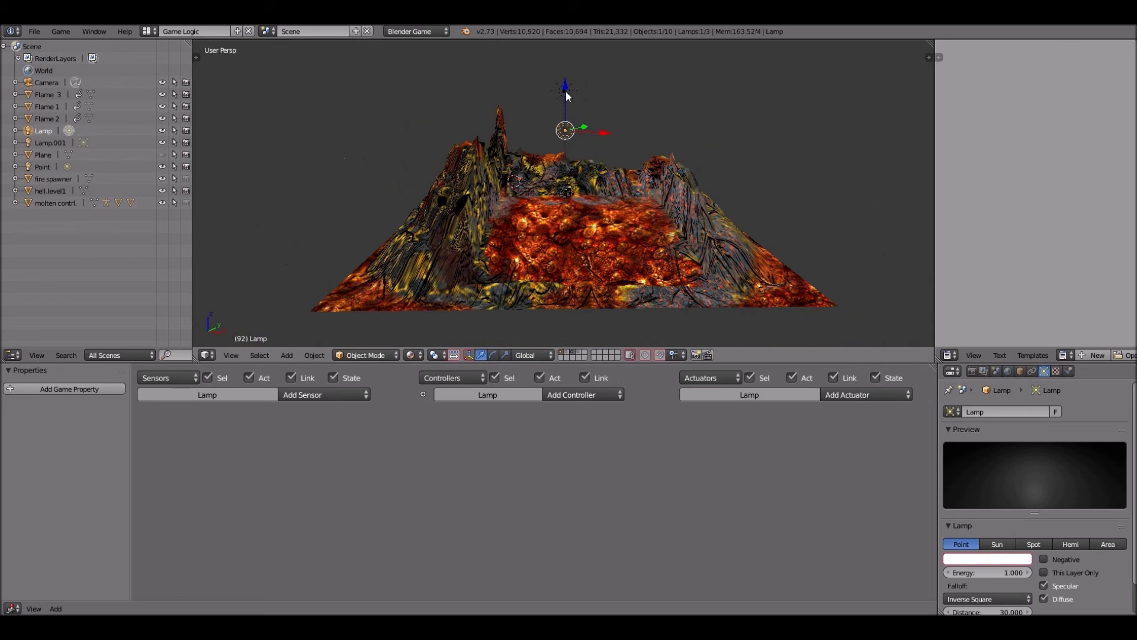
right_click(566, 92)
key("r")
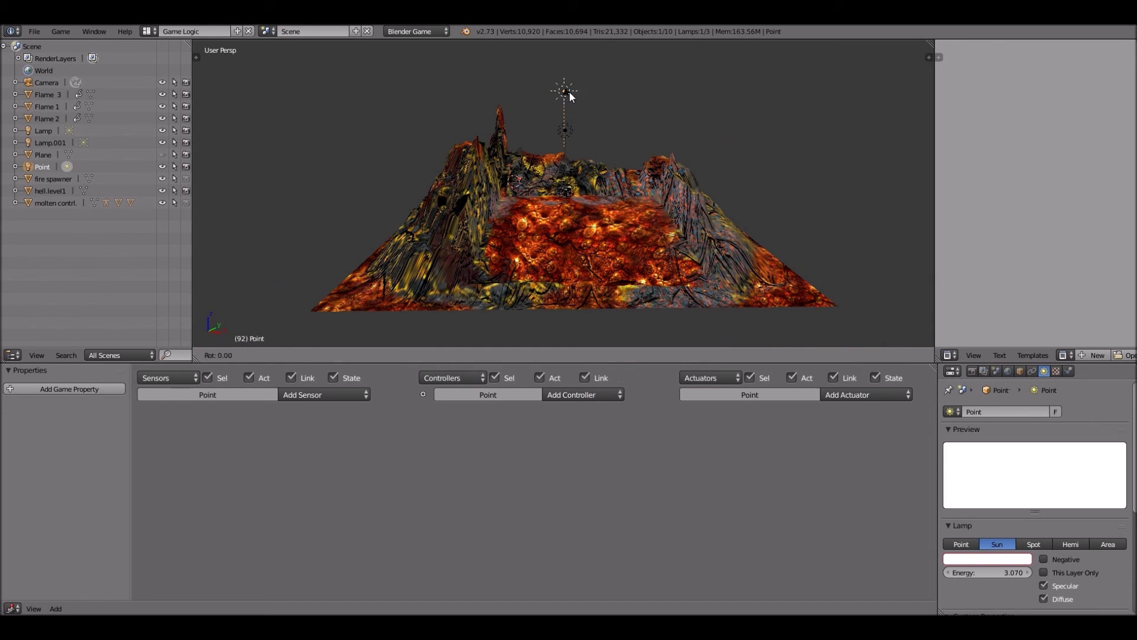